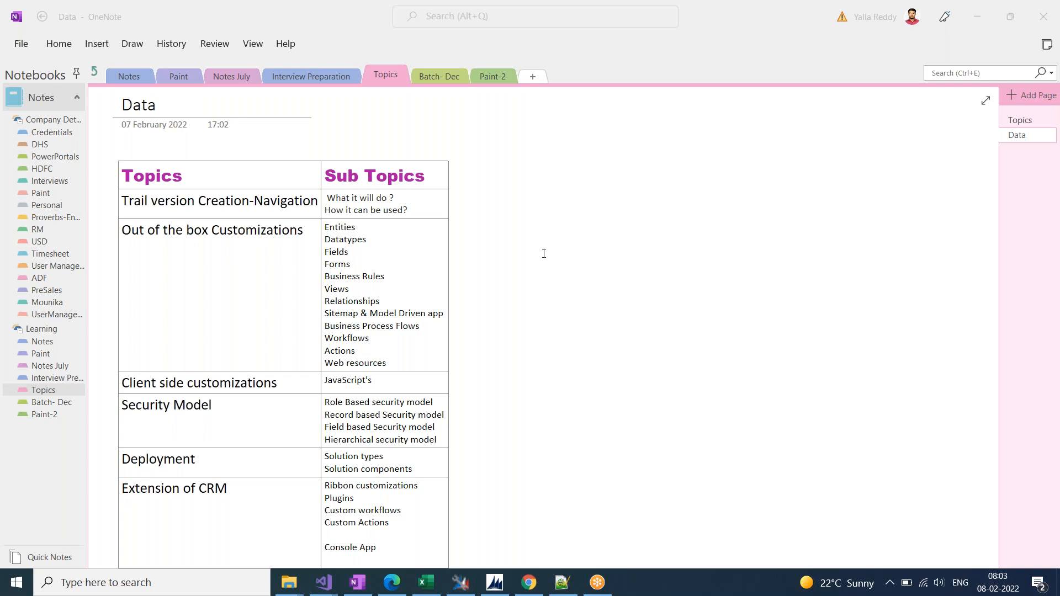
Switch to the InPrivate Edge window and search Google for "trail version mscrm".
{"action": "left_click", "coordinate": [401, 577]}
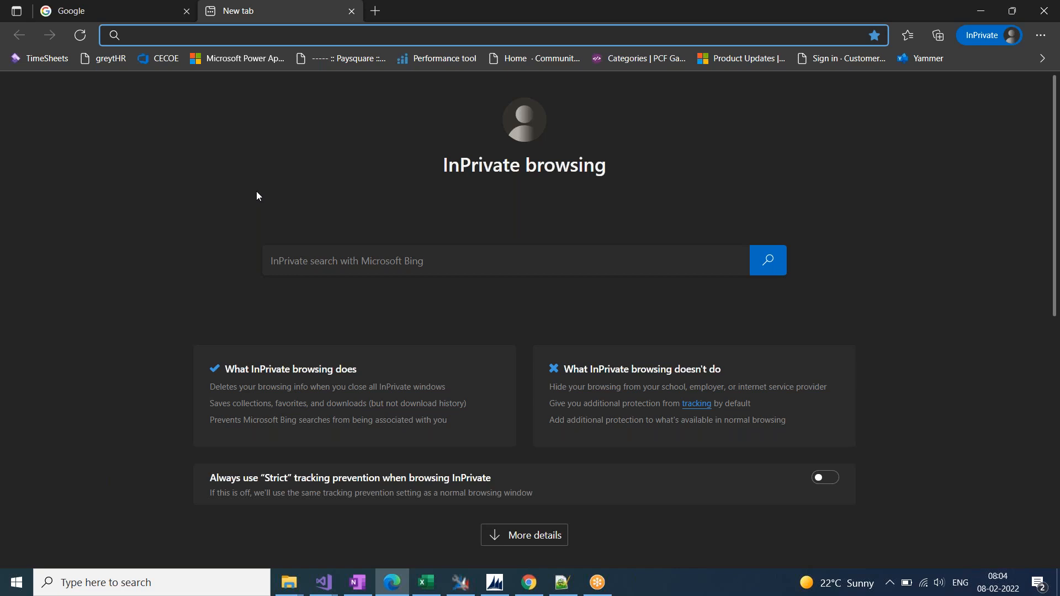
{"action": "left_click", "coordinate": [55, 5]}
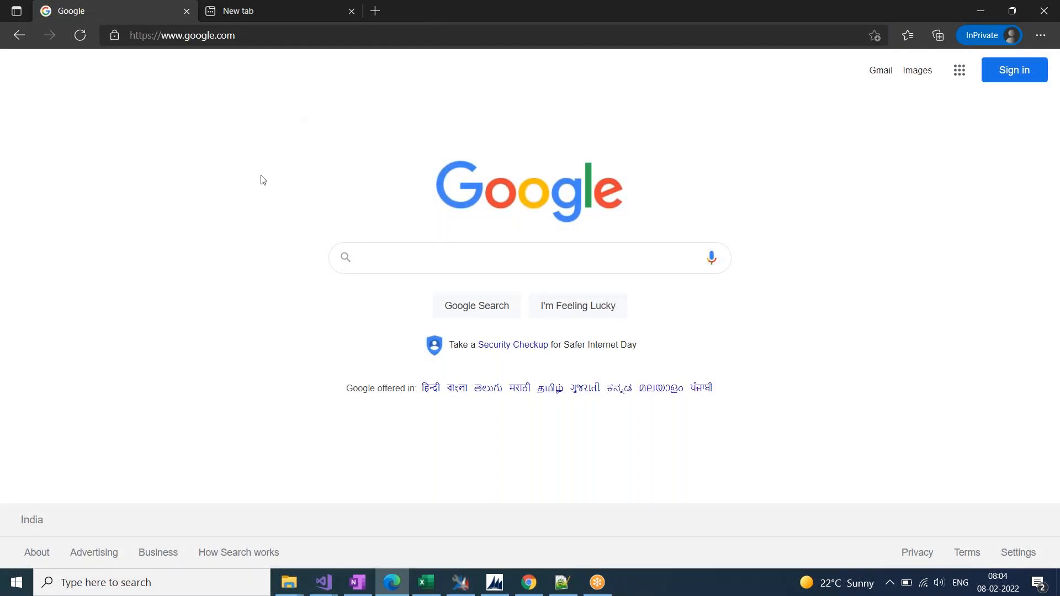
{"action": "left_click", "coordinate": [407, 267]}
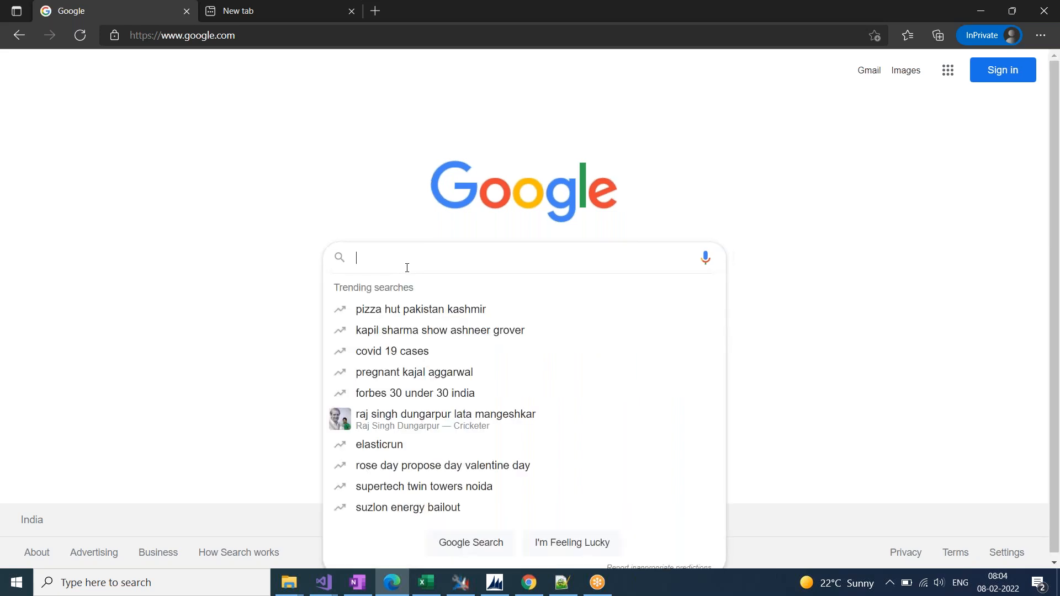
{"action": "type", "text": "trail ver"}
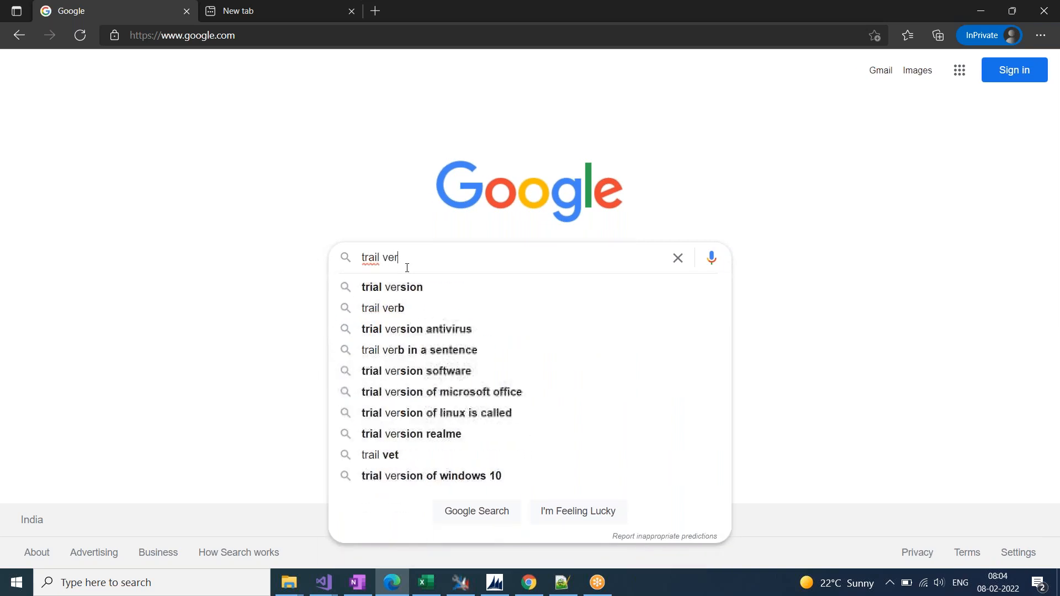
{"action": "type", "text": "sion C"}
{"action": "key", "text": "BackSpace"}
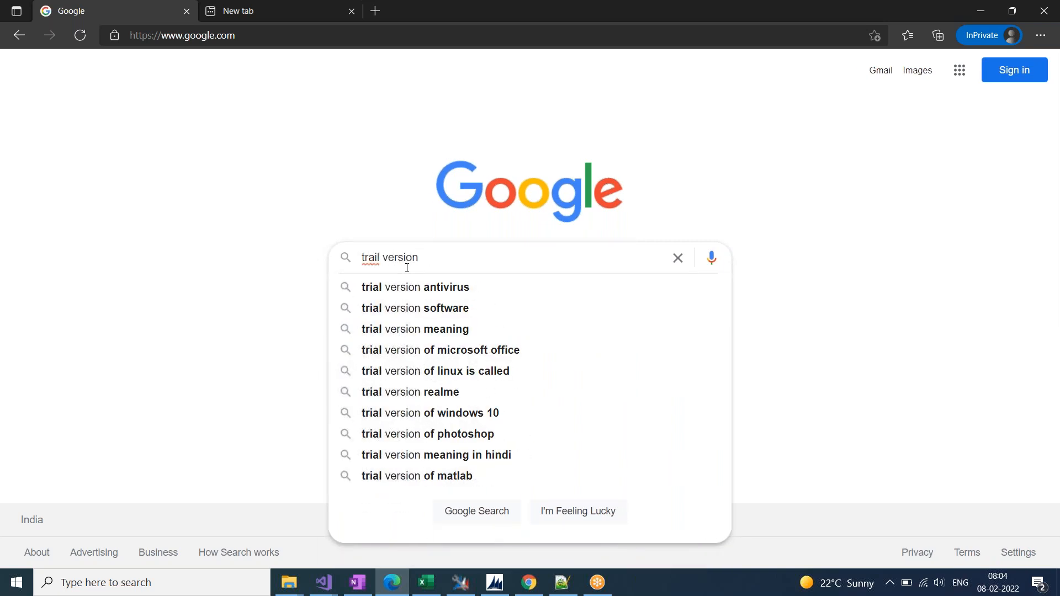
{"action": "type", "text": "mscrm"}
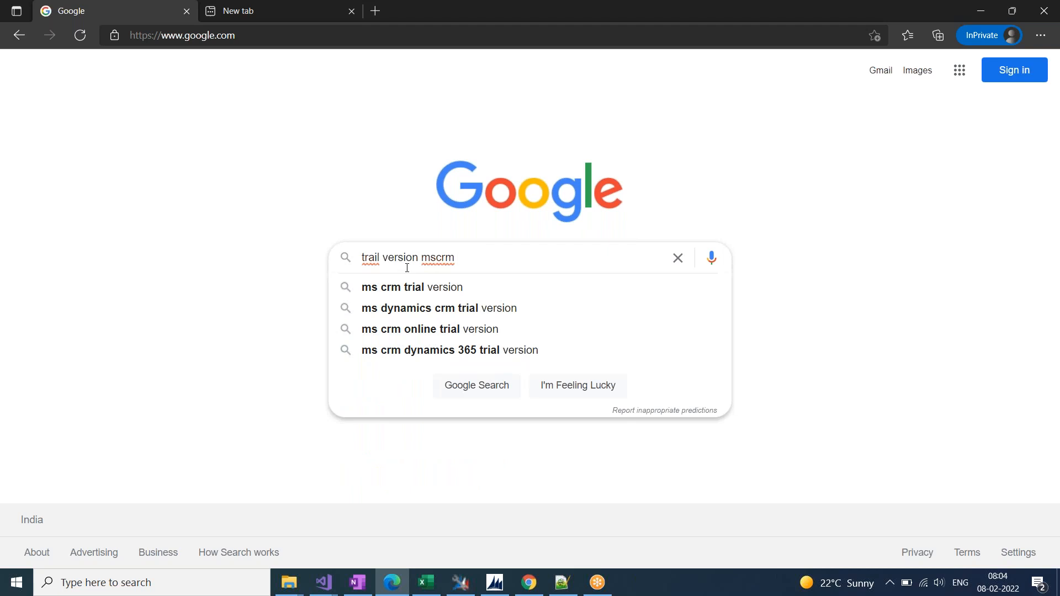
{"action": "key", "text": "Return"}
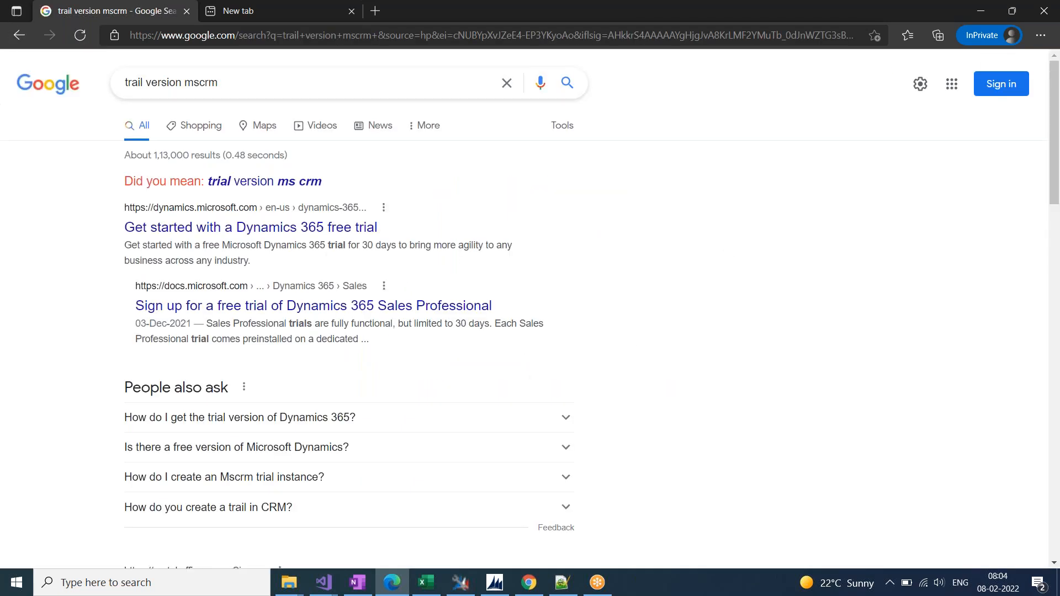
Open the Dynamics 365 free trial page from the results and start the free trial for Dynamics 365 Sales.
{"action": "scroll", "coordinate": [259, 322], "scroll_direction": "down", "scroll_amount": 4}
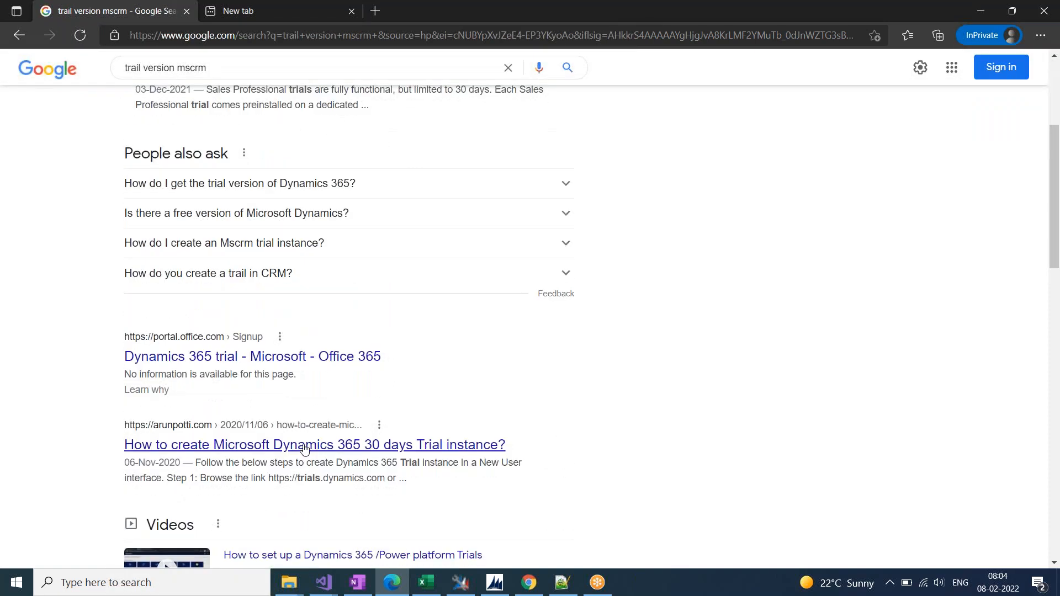
{"action": "scroll", "coordinate": [260, 315], "scroll_direction": "up", "scroll_amount": 4}
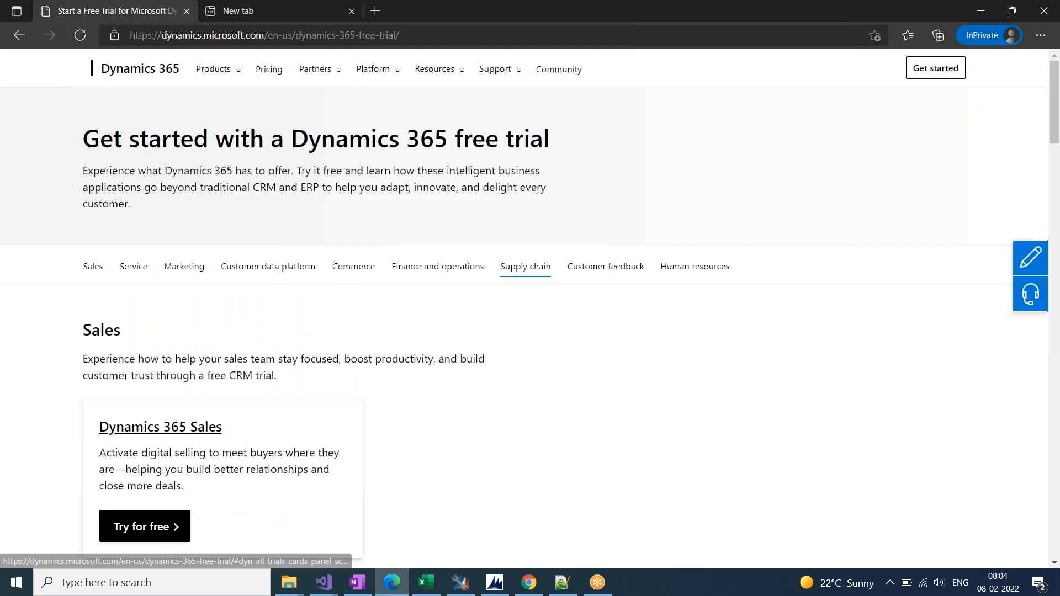
{"action": "scroll", "coordinate": [324, 298], "scroll_direction": "down", "scroll_amount": 10}
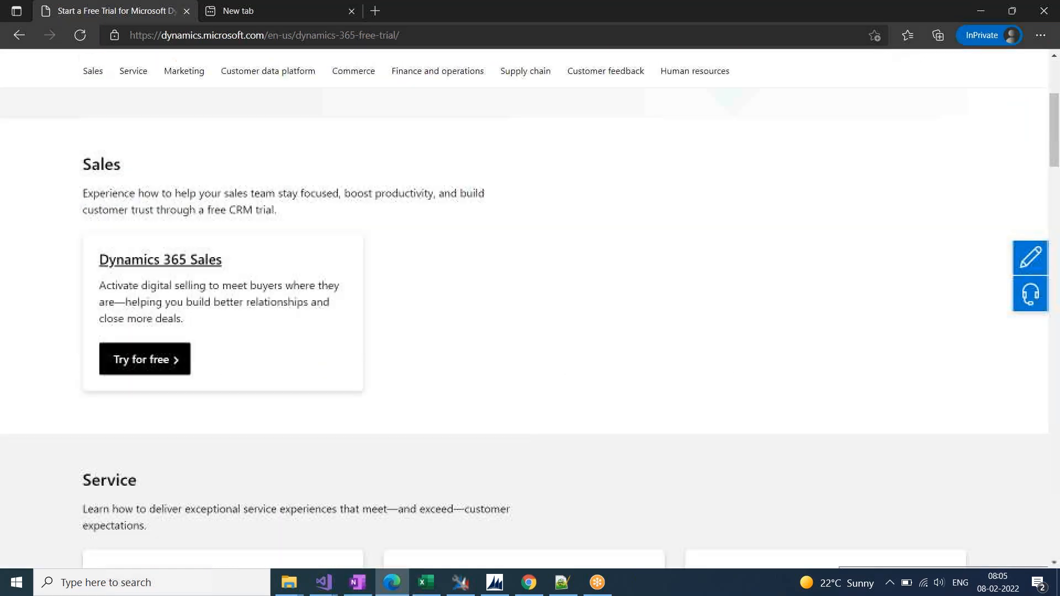
{"action": "scroll", "coordinate": [333, 379], "scroll_direction": "down", "scroll_amount": 5}
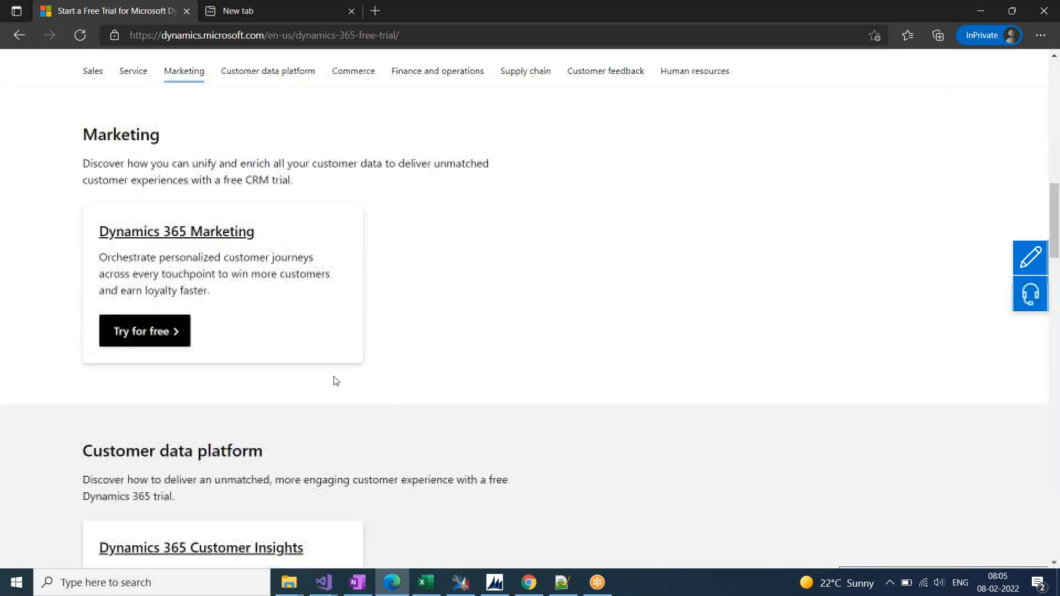
{"action": "scroll", "coordinate": [338, 387], "scroll_direction": "up", "scroll_amount": 15}
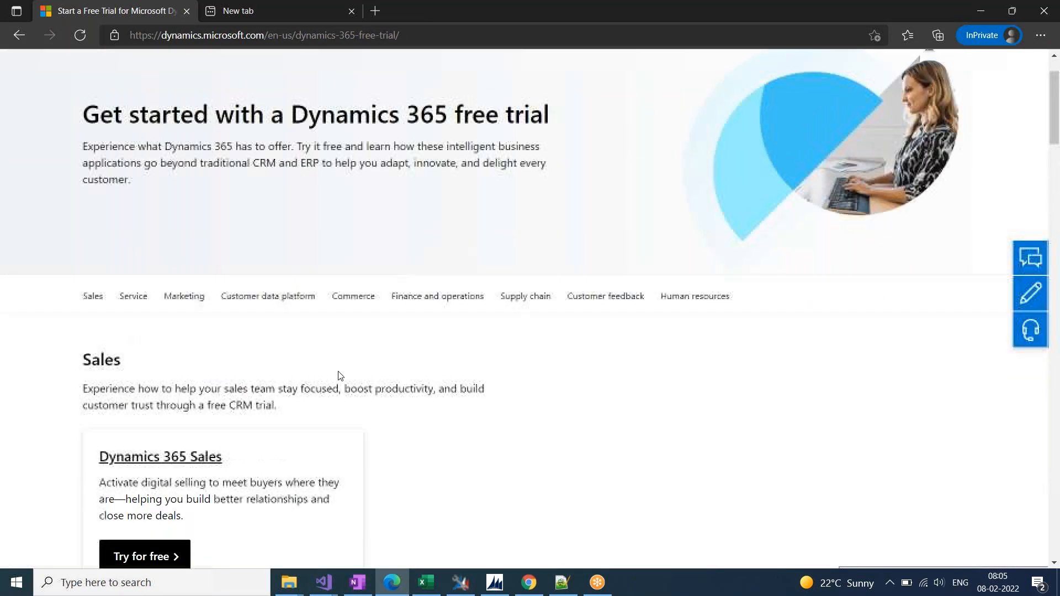
{"action": "scroll", "coordinate": [84, 338], "scroll_direction": "down", "scroll_amount": 5}
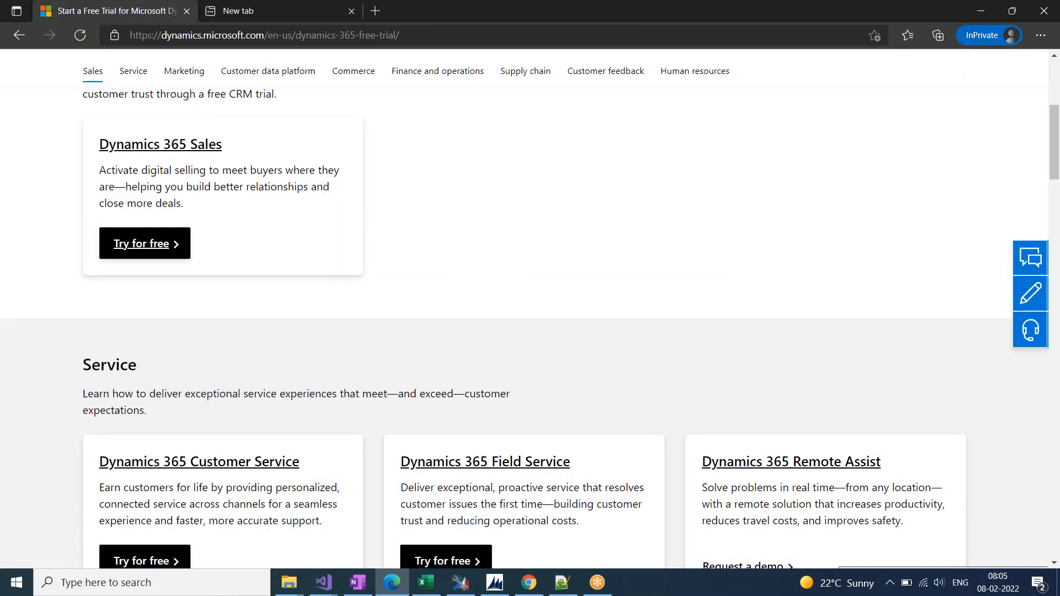
{"action": "left_click", "coordinate": [137, 250]}
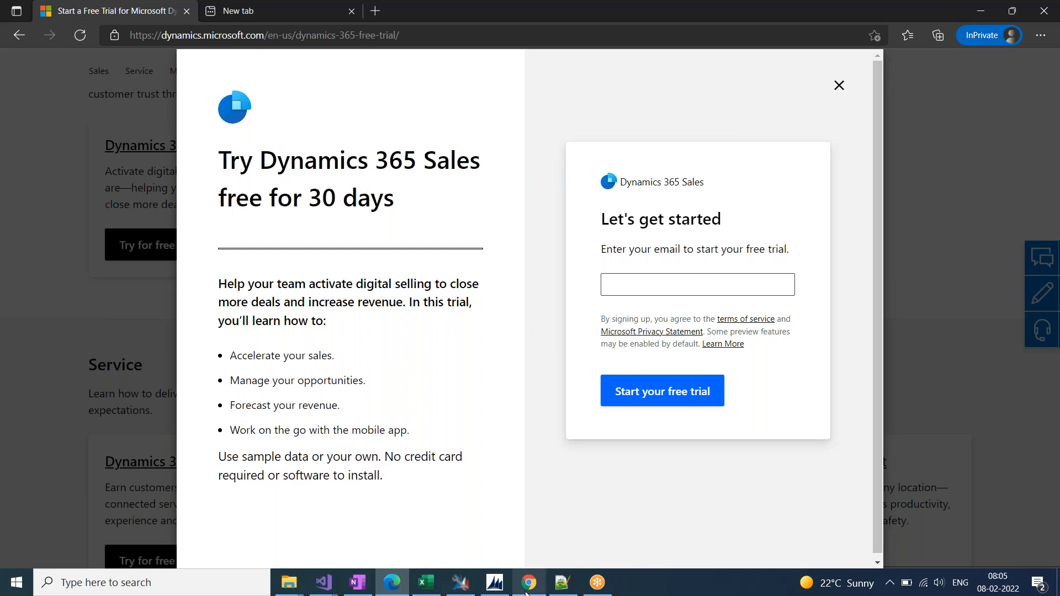
Switch to Chrome and copy the account e-mail address from the coordinator's WhatsApp chat.
{"action": "mouse_move", "coordinate": [528, 591]}
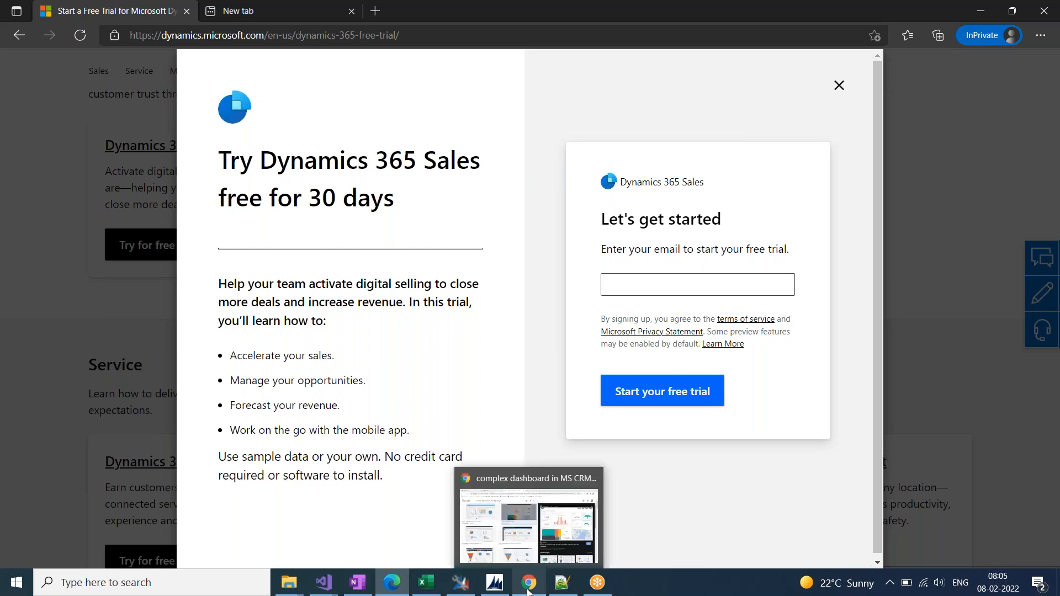
{"action": "left_click", "coordinate": [524, 542]}
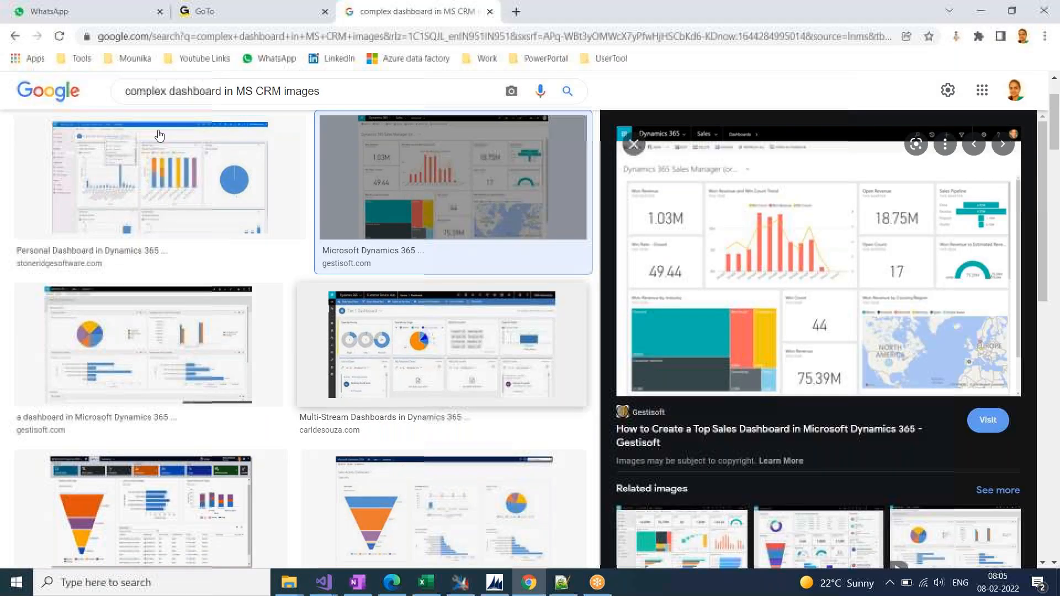
{"action": "left_click", "coordinate": [65, 14]}
{"action": "scroll", "coordinate": [479, 320], "scroll_direction": "up", "scroll_amount": 5}
{"action": "scroll", "coordinate": [482, 333], "scroll_direction": "up", "scroll_amount": 4}
{"action": "left_click_drag", "start_coordinate": [553, 257], "coordinate": [402, 257]}
{"action": "key", "text": "ctrl+c"}
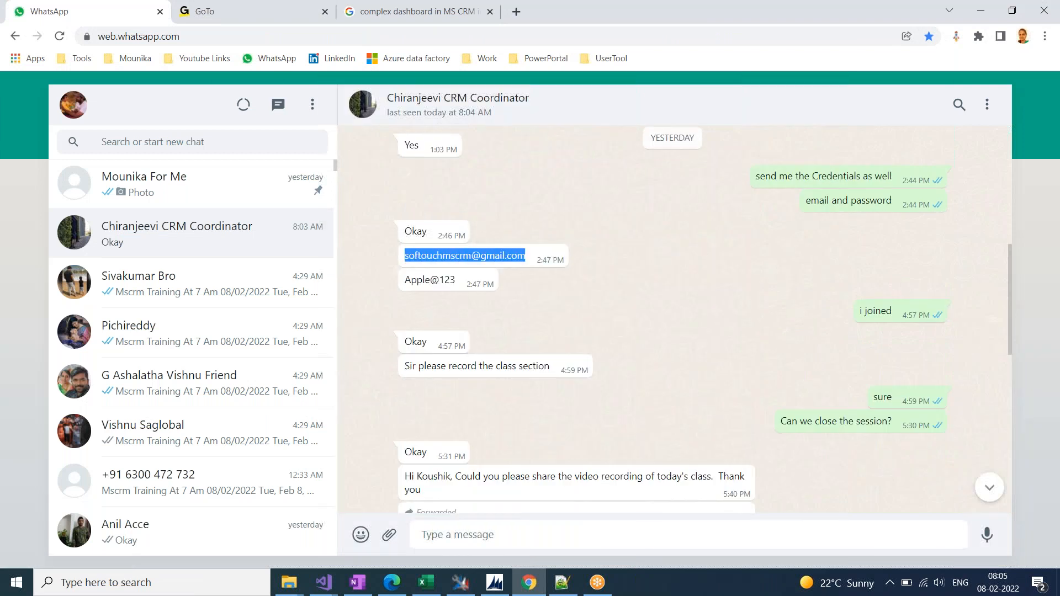
{"action": "left_click", "coordinate": [240, 8]}
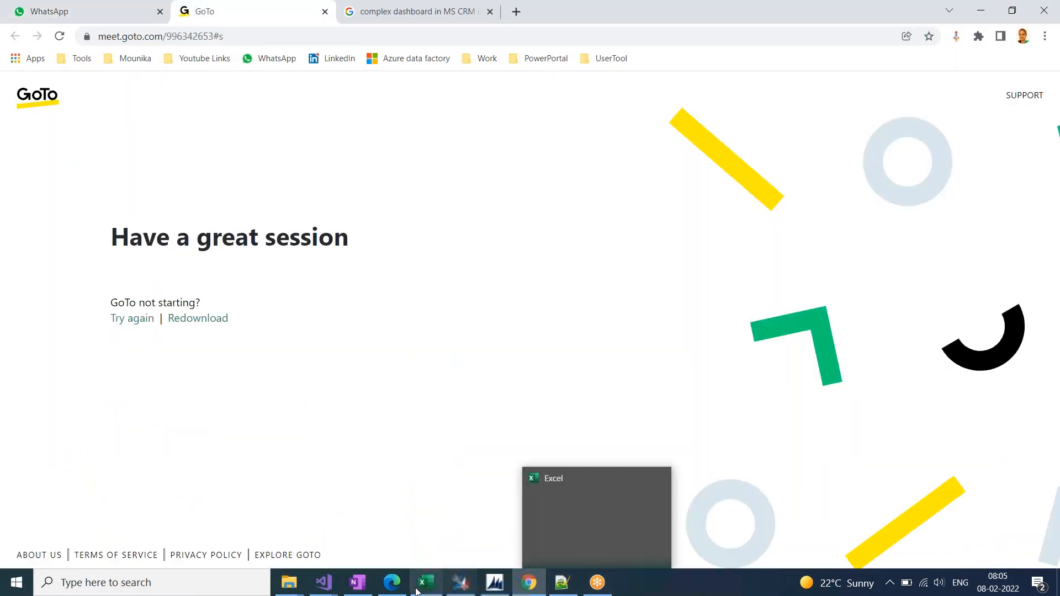
Return to Edge, paste the e-mail address into the Dynamics 365 Sales trial form and submit it.
{"action": "left_click", "coordinate": [392, 583]}
{"action": "left_click", "coordinate": [635, 285]}
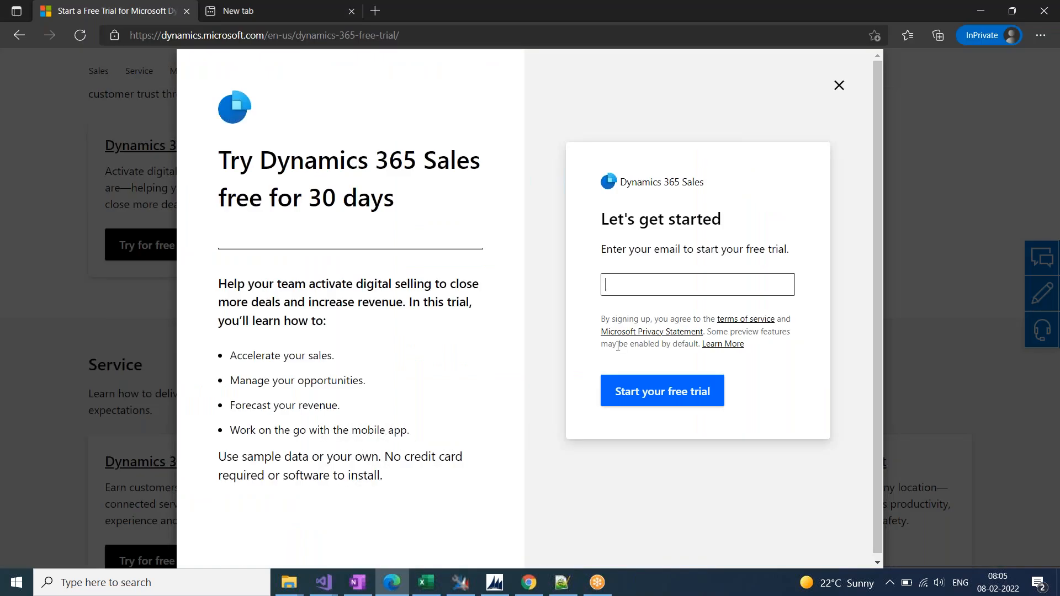
{"action": "key", "text": "ctrl+v"}
{"action": "left_click", "coordinate": [652, 393]}
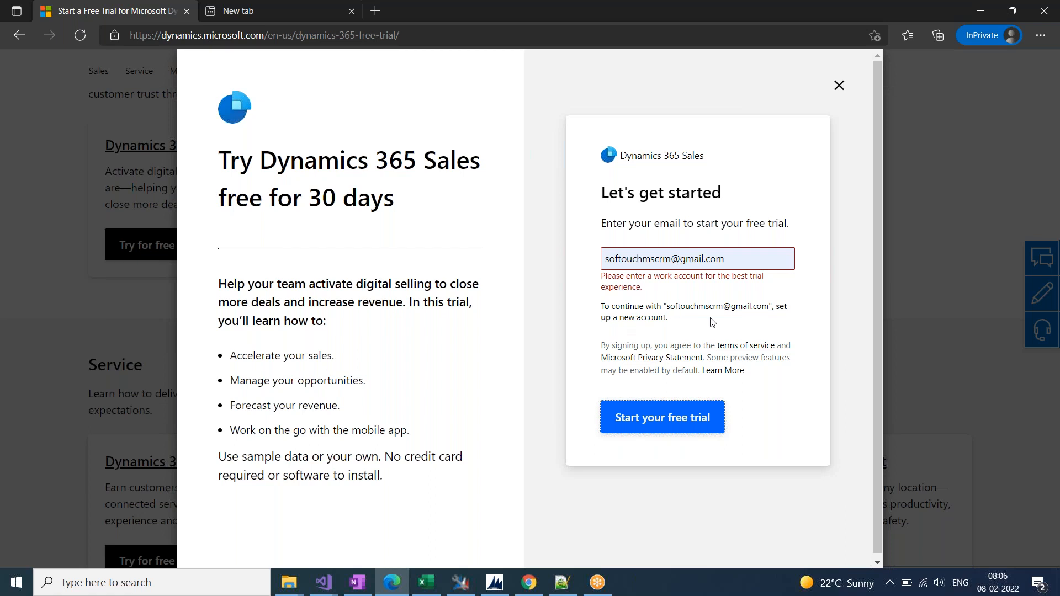
Choose to set up a new account, submit the same e-mail address on the sign-up page and proceed to account setup.
{"action": "left_click", "coordinate": [783, 308]}
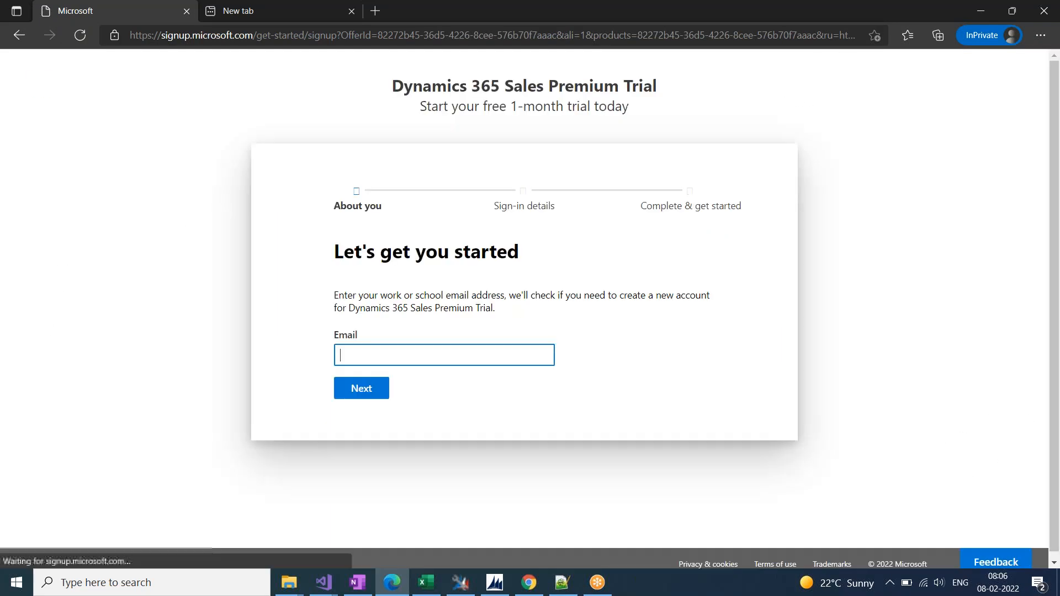
{"action": "left_click", "coordinate": [411, 362]}
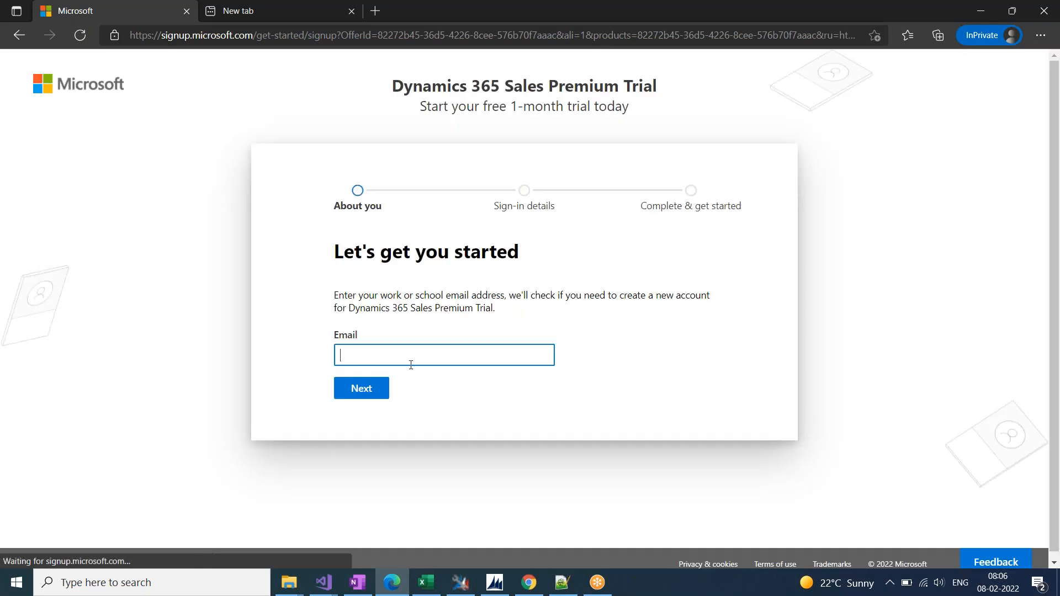
{"action": "left_click", "coordinate": [404, 403]}
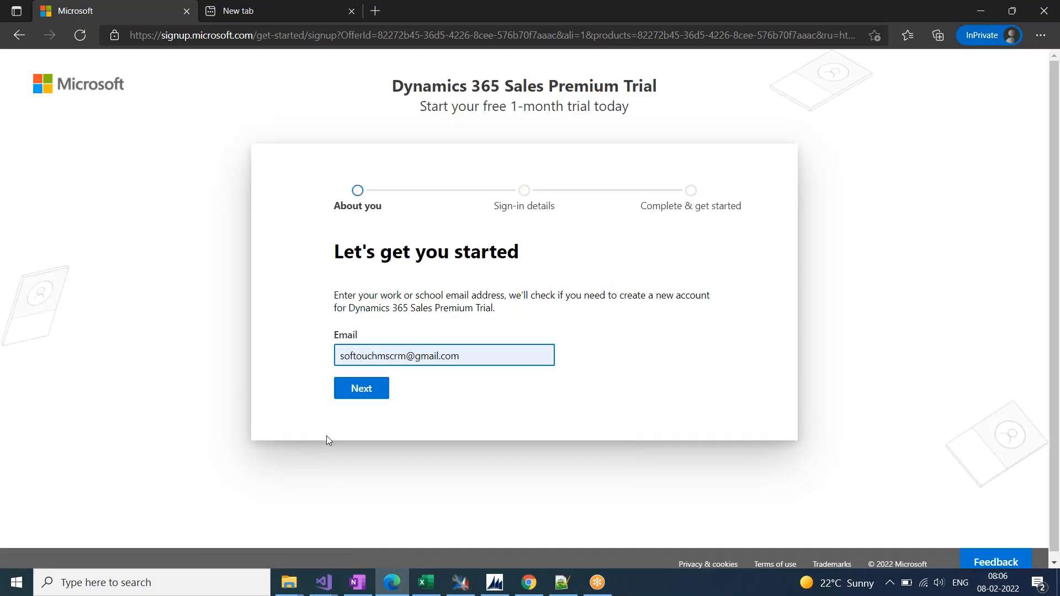
{"action": "left_click", "coordinate": [381, 392]}
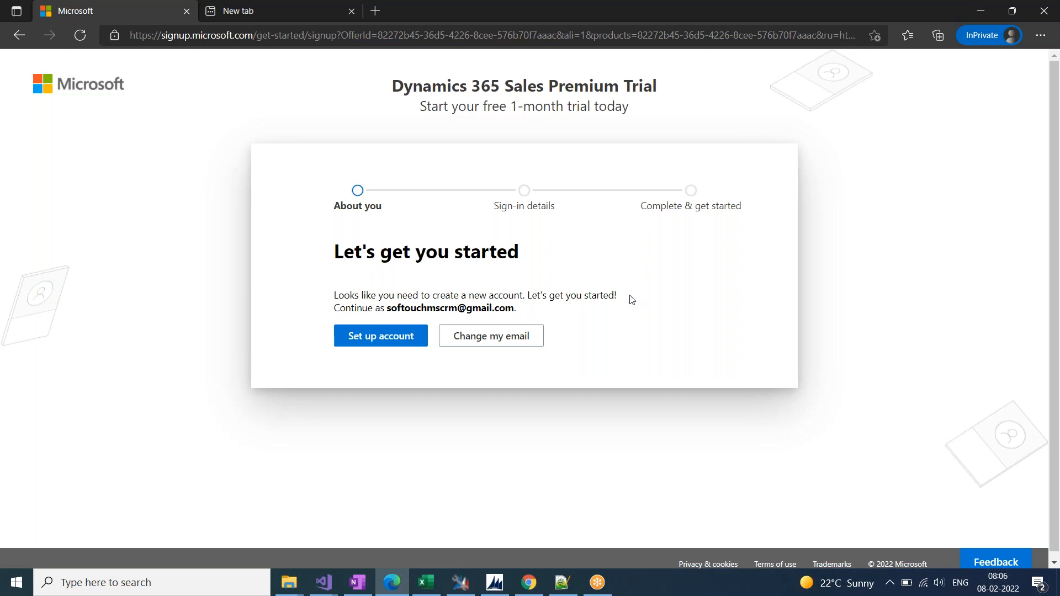
{"action": "left_click", "coordinate": [398, 341]}
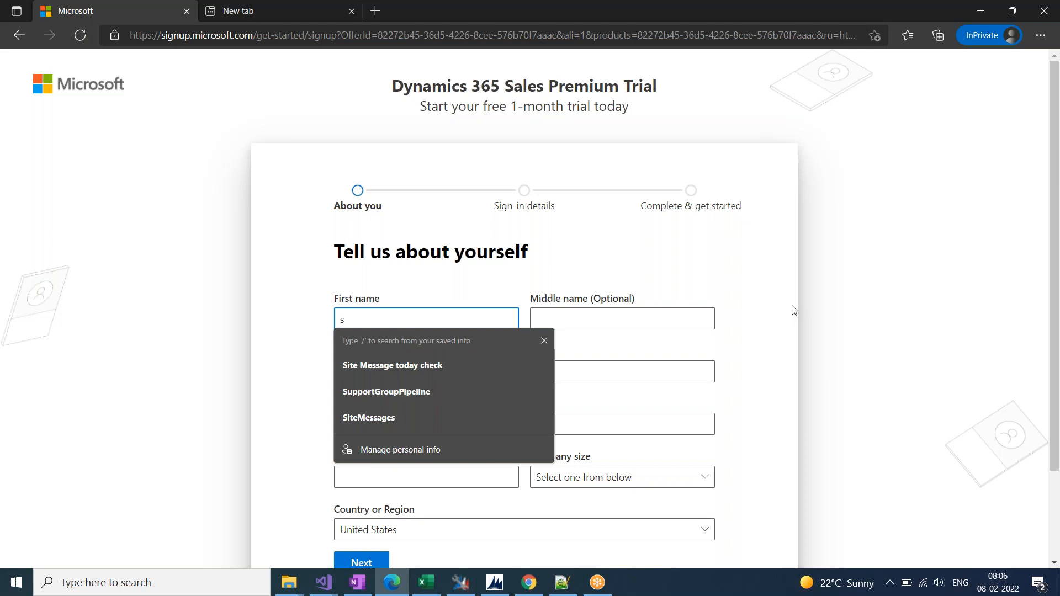
{"action": "type", "text": "Soft"}
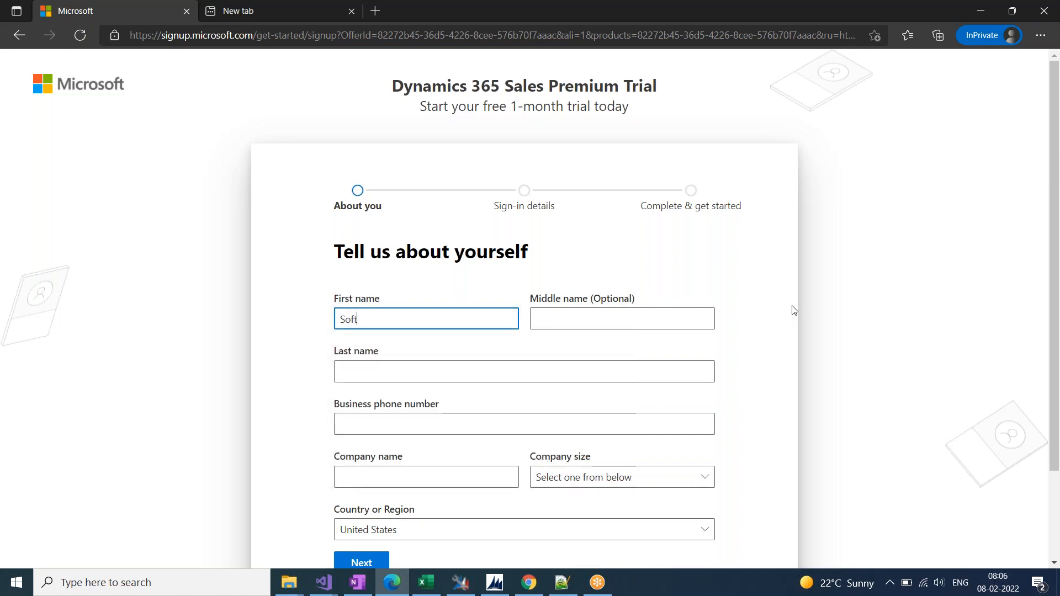
{"action": "key", "text": "Tab"}
{"action": "type", "text": "Toy"}
{"action": "key", "text": "BackSpace"}
{"action": "key", "text": "BackSpace"}
{"action": "key", "text": "BackSpace"}
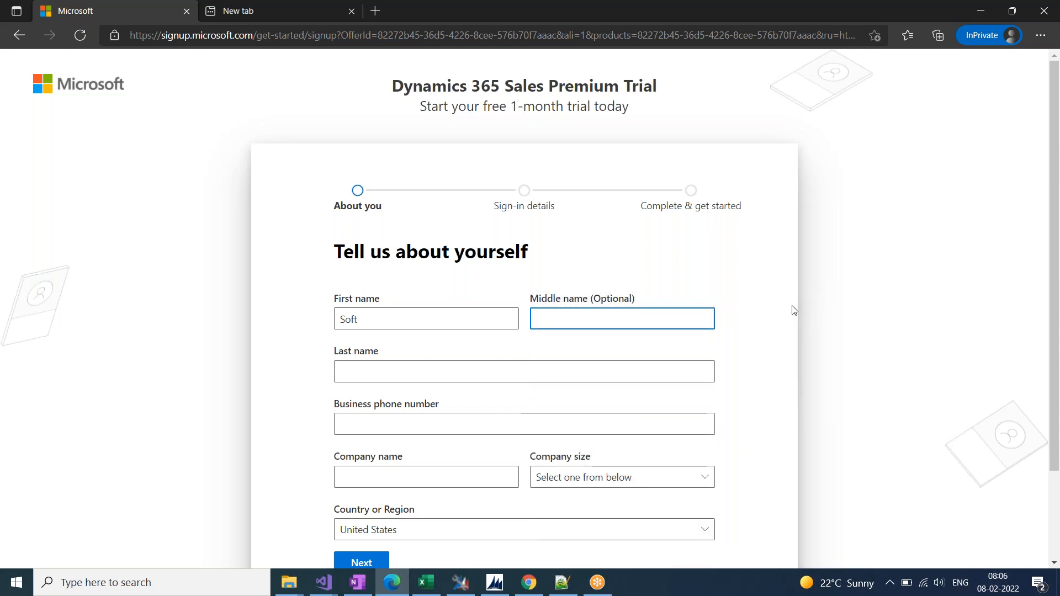
{"action": "left_click", "coordinate": [367, 324]}
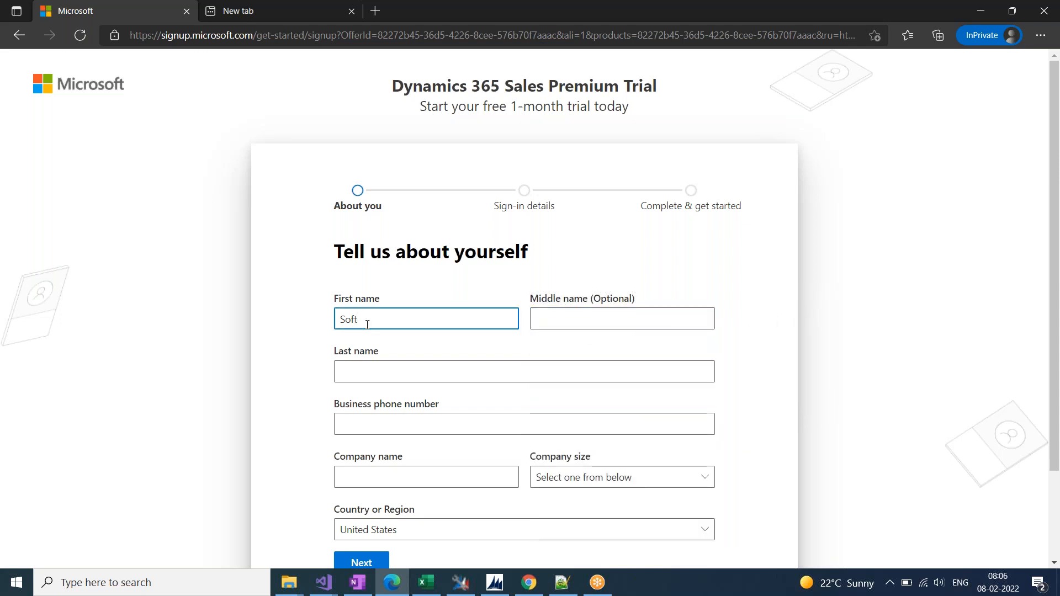
{"action": "key", "text": "BackSpace"}
{"action": "key", "text": "BackSpace"}
{"action": "key", "text": "BackSpace"}
{"action": "key", "text": "BackSpace"}
Fill in the first and last name by pasting the e-mail address, removing its domain and splitting the rest between both fields.
{"action": "key", "text": "ctrl+v"}
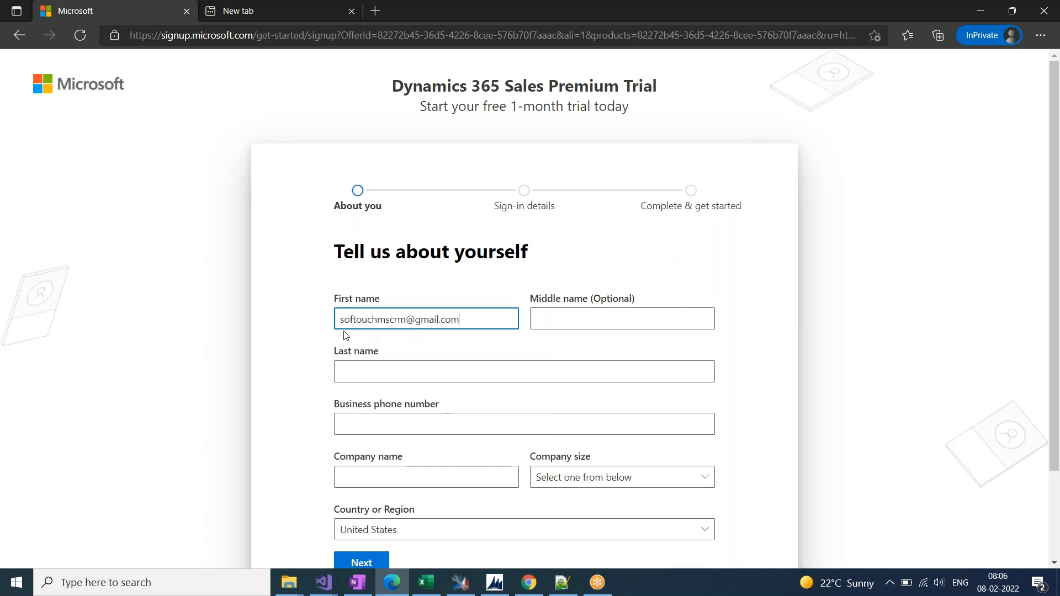
{"action": "left_click_drag", "start_coordinate": [406, 320], "coordinate": [476, 321]}
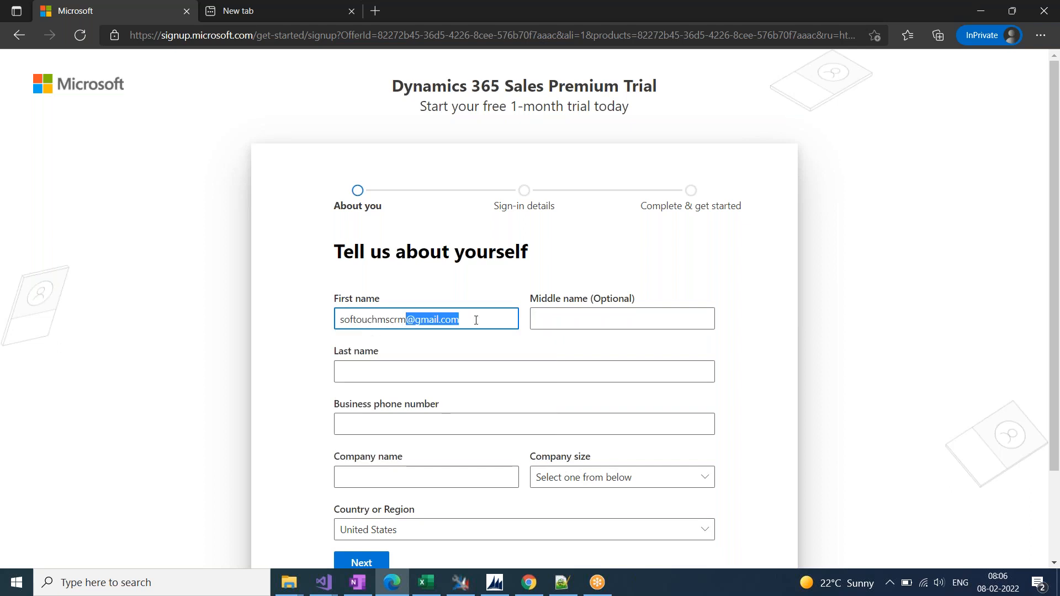
{"action": "key", "text": "BackSpace"}
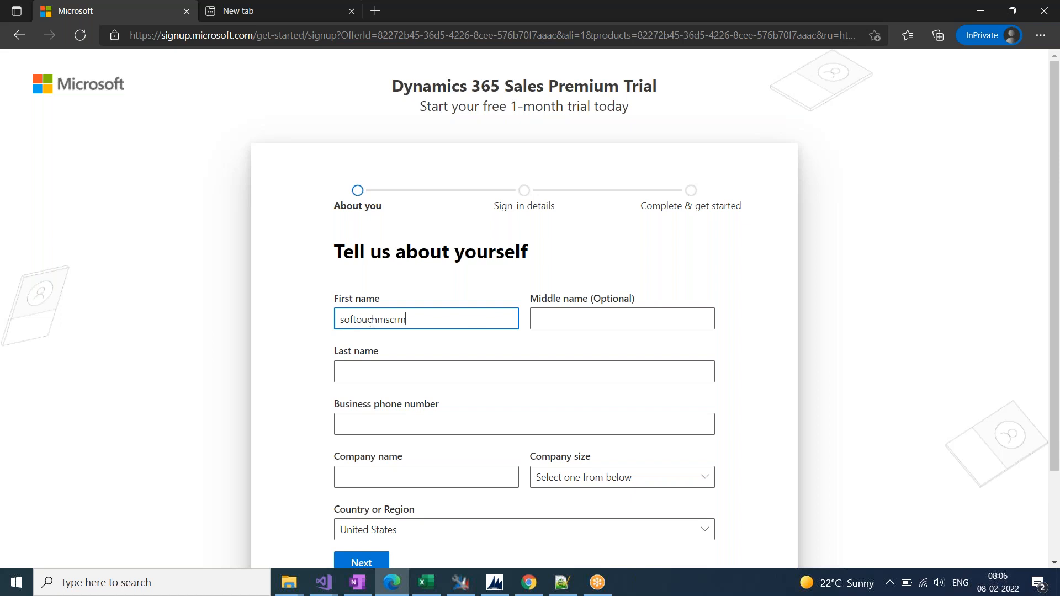
{"action": "left_click_drag", "start_coordinate": [356, 321], "coordinate": [378, 321]}
{"action": "left_click_drag", "start_coordinate": [407, 321], "coordinate": [335, 377]}
{"action": "key", "text": "BackSpace"}
{"action": "left_click_drag", "start_coordinate": [419, 320], "coordinate": [377, 323]}
{"action": "key", "text": "BackSpace"}
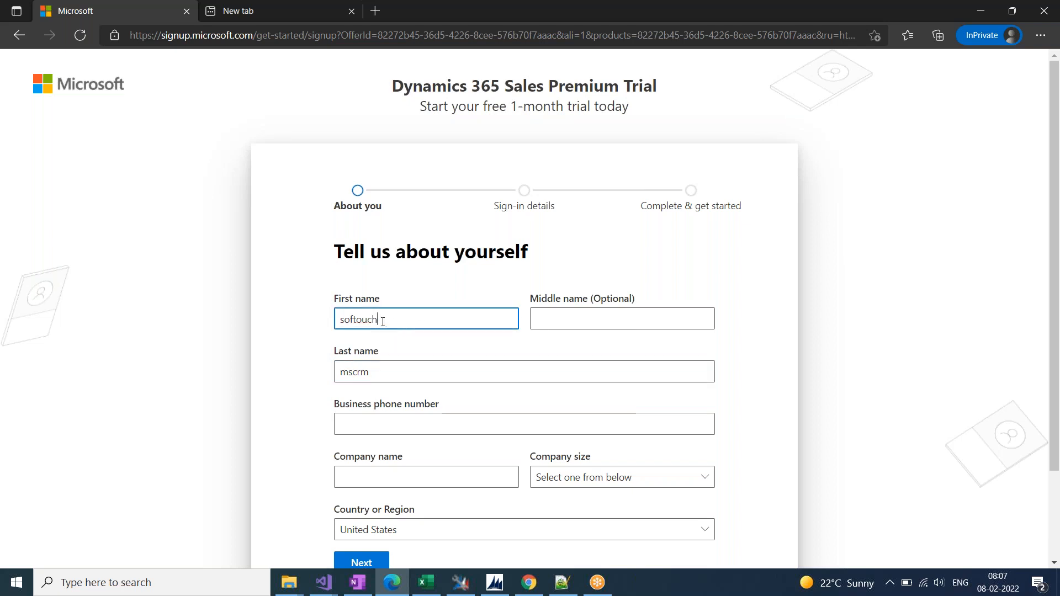
Fill in the business phone number, company name softtouchorg and company size 25-49 people on the sign-up form.
{"action": "scroll", "coordinate": [384, 323], "scroll_direction": "down", "scroll_amount": 2}
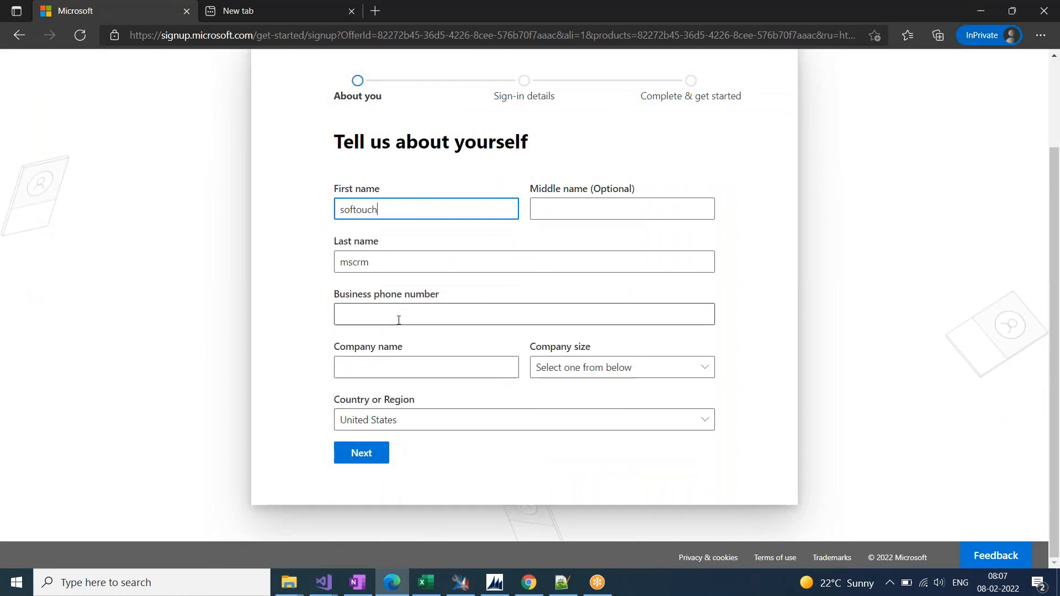
{"action": "left_click", "coordinate": [403, 318]}
{"action": "left_click", "coordinate": [387, 370]}
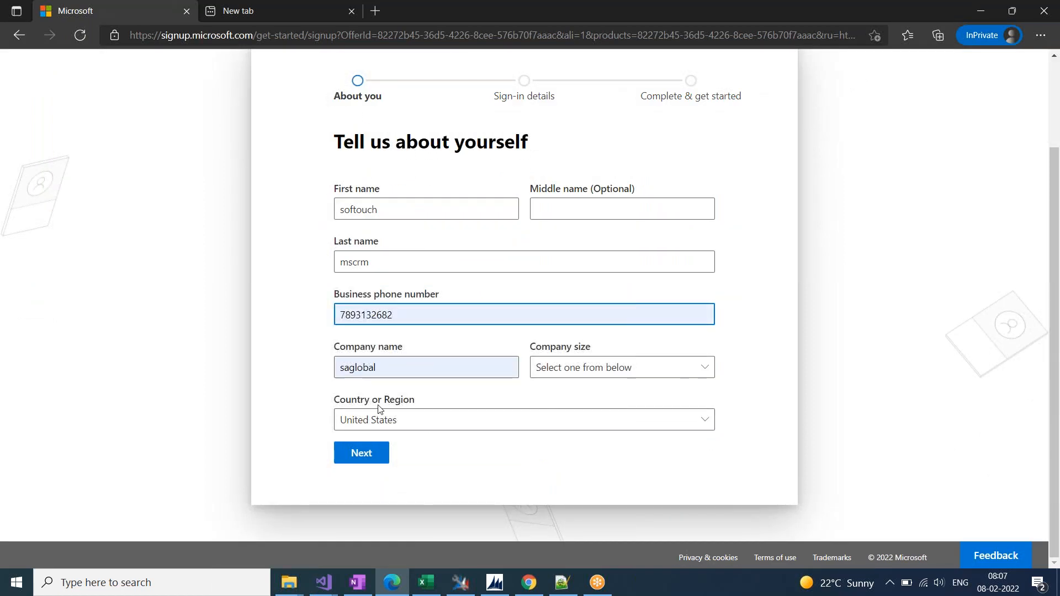
{"action": "left_click", "coordinate": [430, 371]}
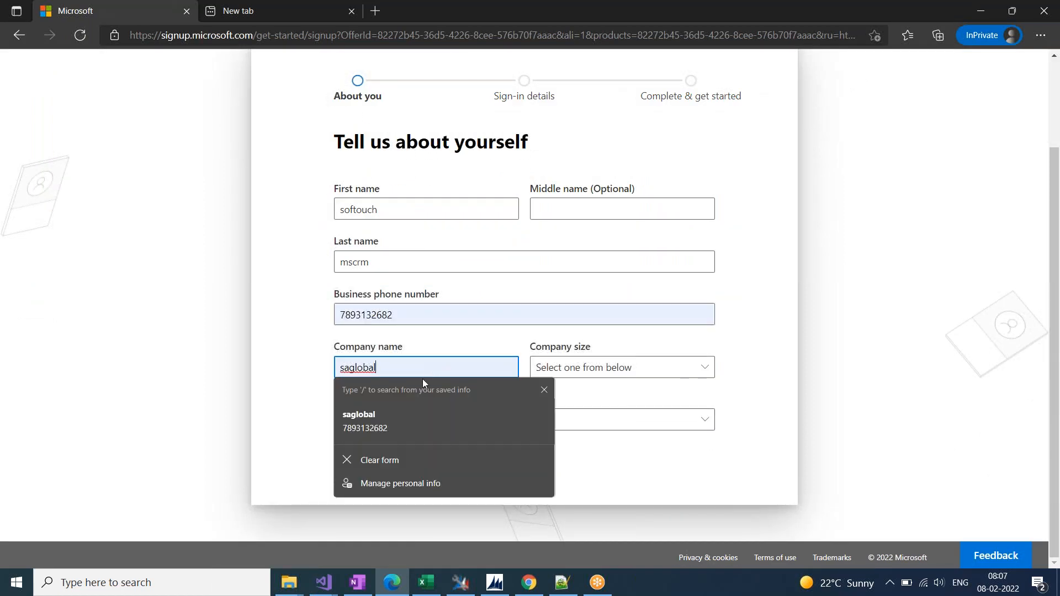
{"action": "key", "text": "ctrl+a"}
{"action": "key", "text": "BackSpace"}
{"action": "type", "text": "softtouc"}
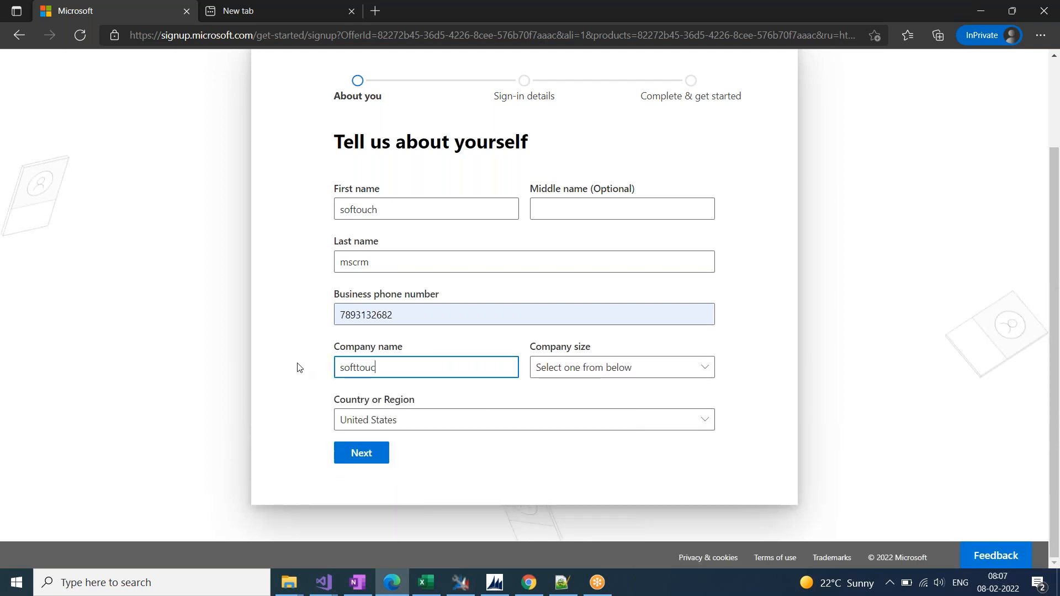
{"action": "type", "text": "horg"}
{"action": "left_click", "coordinate": [595, 369]}
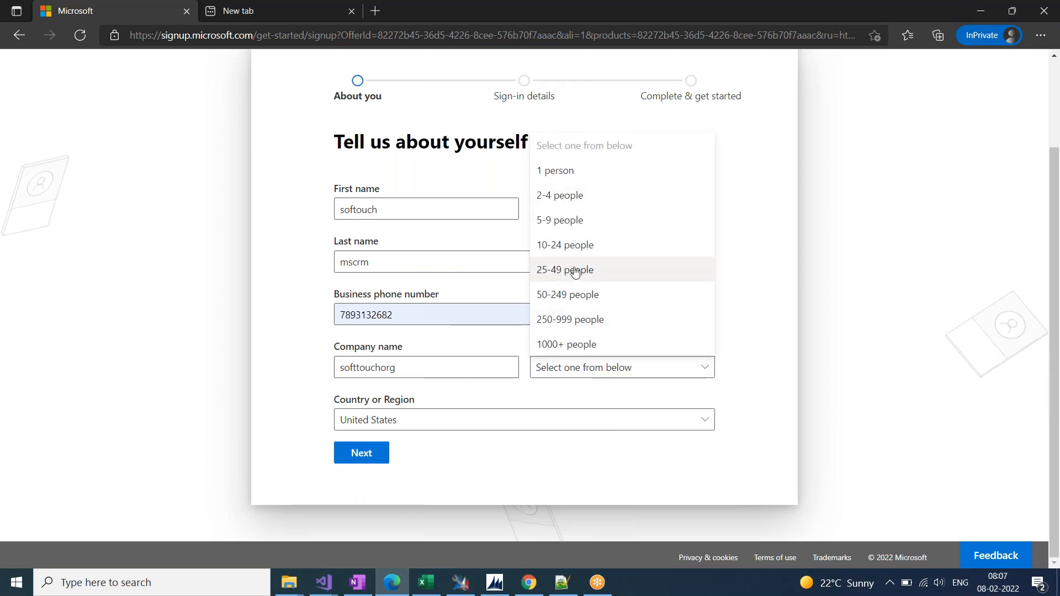
{"action": "left_click", "coordinate": [575, 270]}
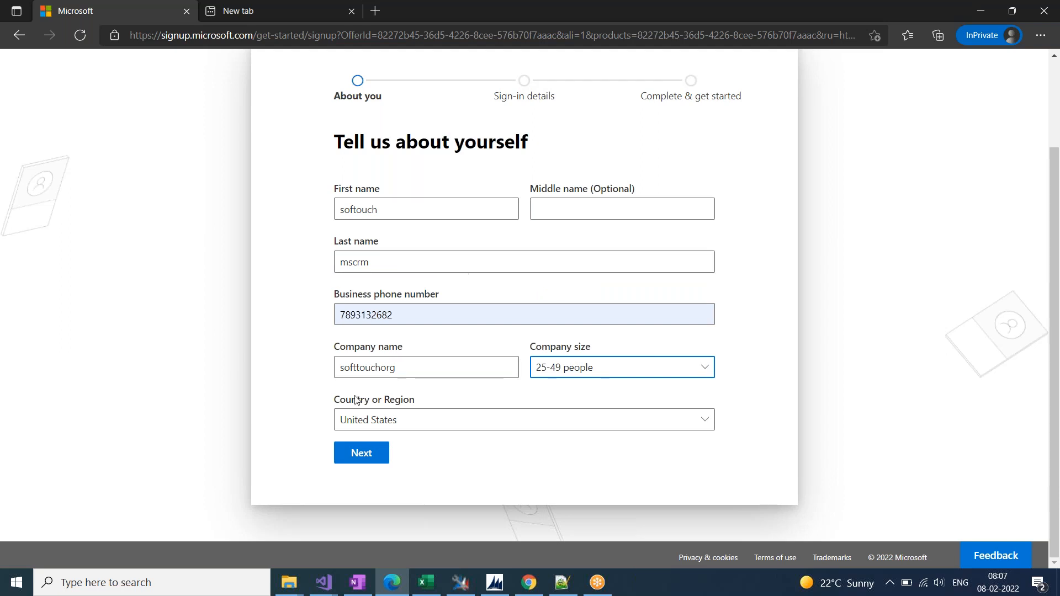
Set the country or region on the sign-up form to India.
{"action": "left_click", "coordinate": [426, 425]}
{"action": "left_click", "coordinate": [427, 425]}
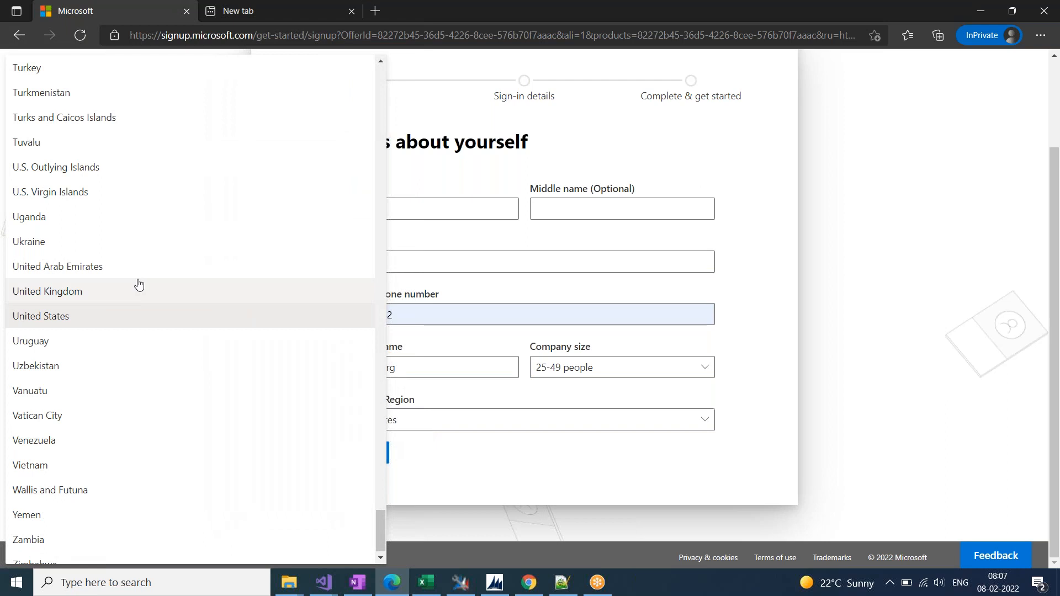
{"action": "scroll", "coordinate": [143, 290], "scroll_direction": "up", "scroll_amount": 10}
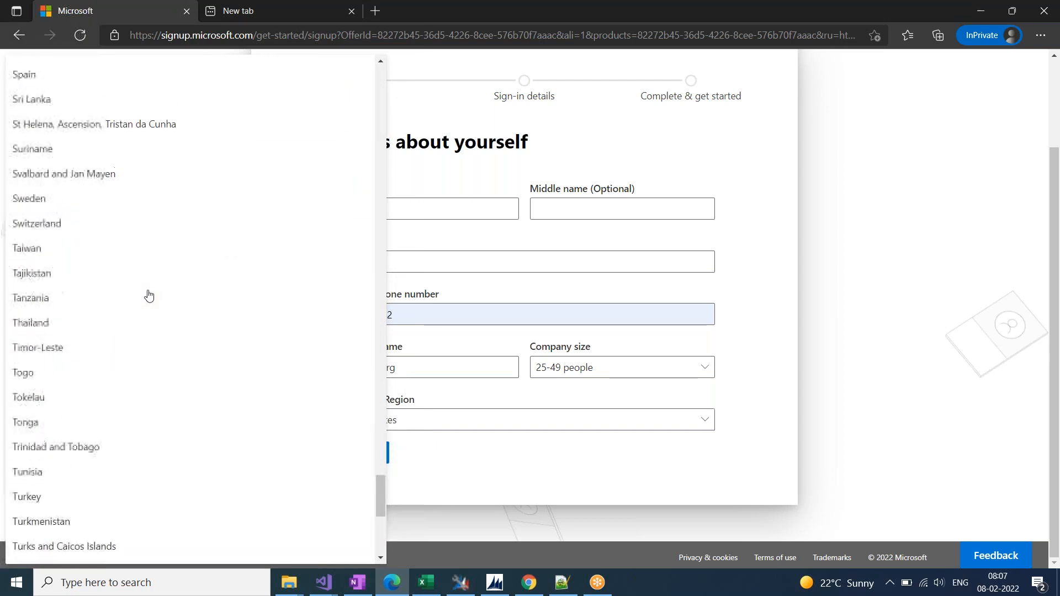
{"action": "scroll", "coordinate": [149, 296], "scroll_direction": "up", "scroll_amount": 12}
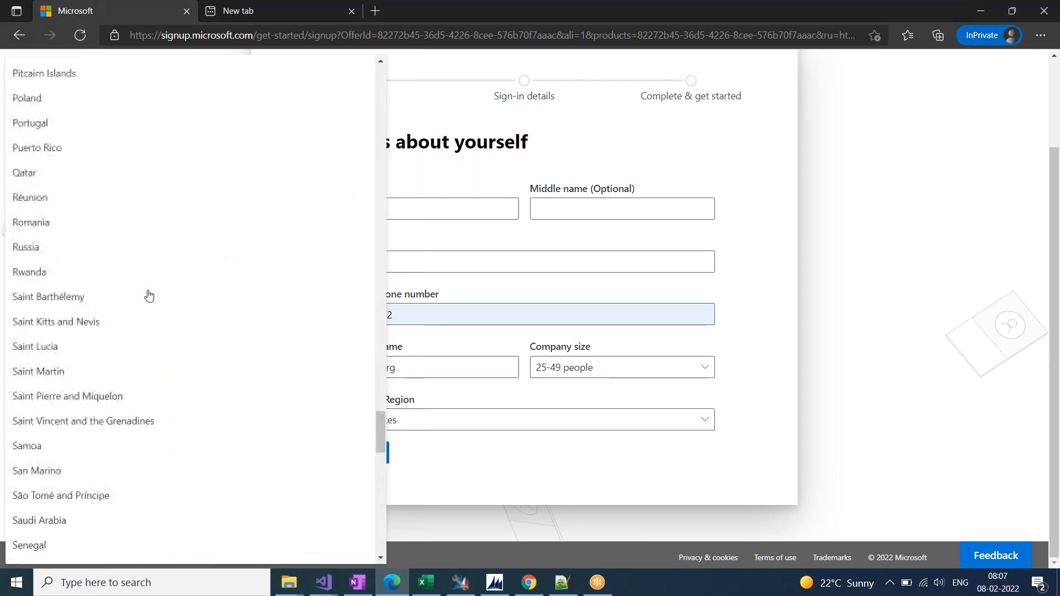
{"action": "scroll", "coordinate": [149, 296], "scroll_direction": "up", "scroll_amount": 12}
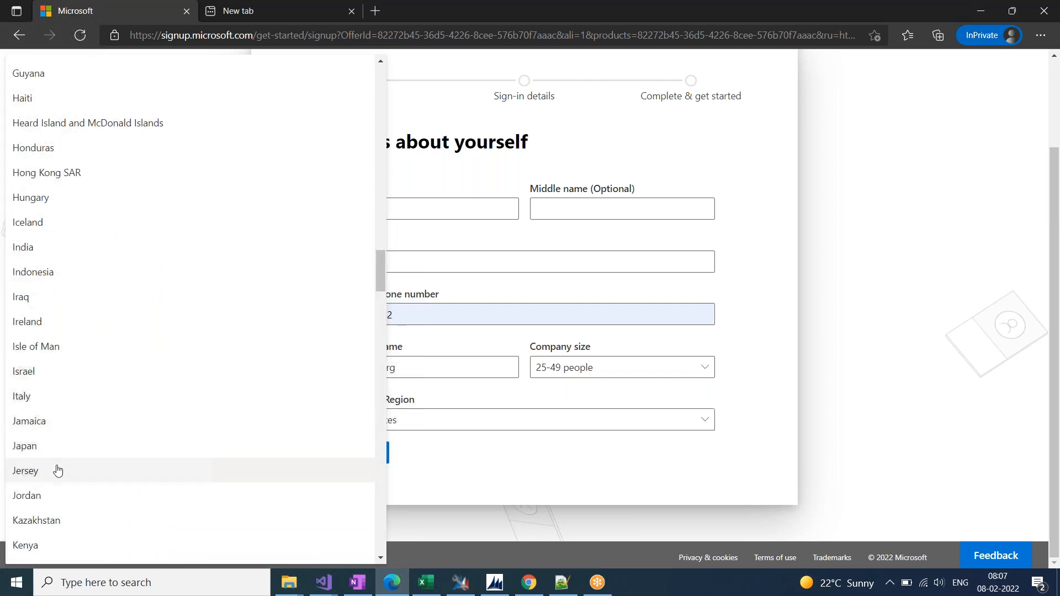
{"action": "left_click", "coordinate": [40, 249]}
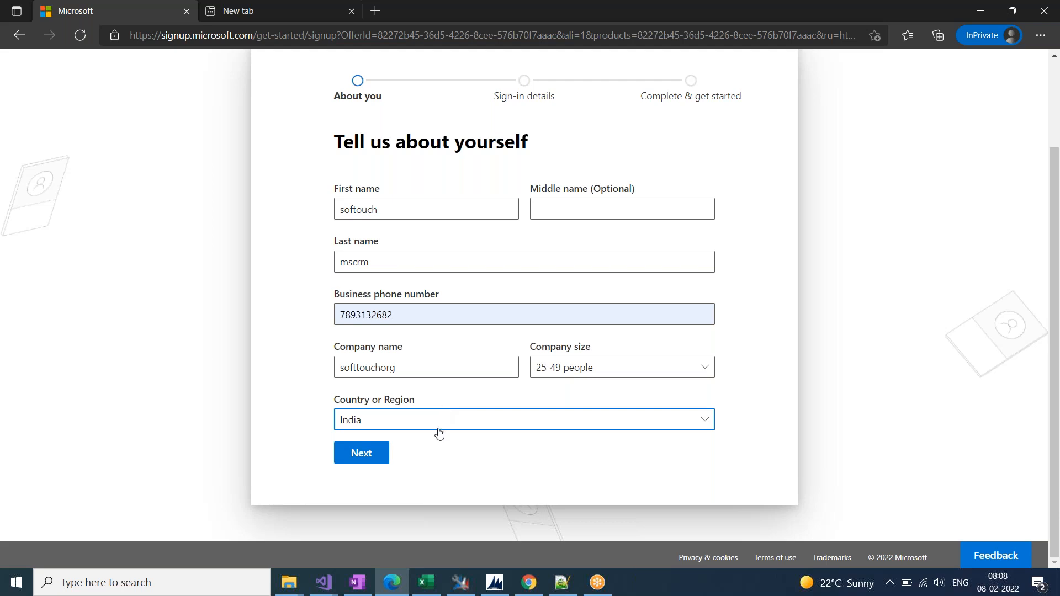
Set the country or region to United Kingdom and submit the personal details.
{"action": "left_click", "coordinate": [386, 430]}
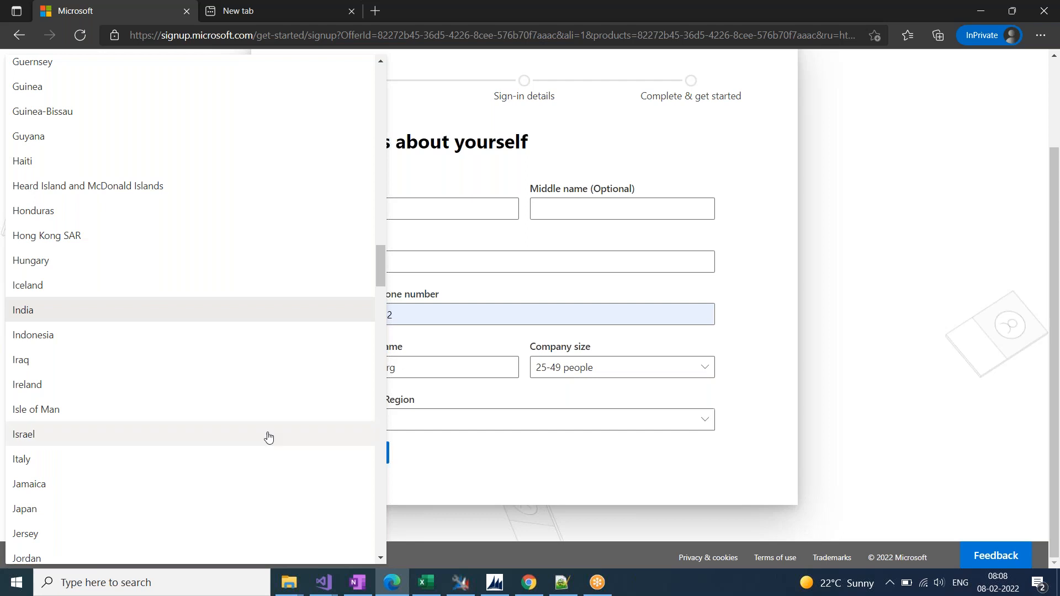
{"action": "scroll", "coordinate": [265, 436], "scroll_direction": "down", "scroll_amount": 10}
{"action": "scroll", "coordinate": [259, 434], "scroll_direction": "down", "scroll_amount": 20}
{"action": "scroll", "coordinate": [259, 434], "scroll_direction": "down", "scroll_amount": 10}
{"action": "scroll", "coordinate": [95, 529], "scroll_direction": "down", "scroll_amount": 8}
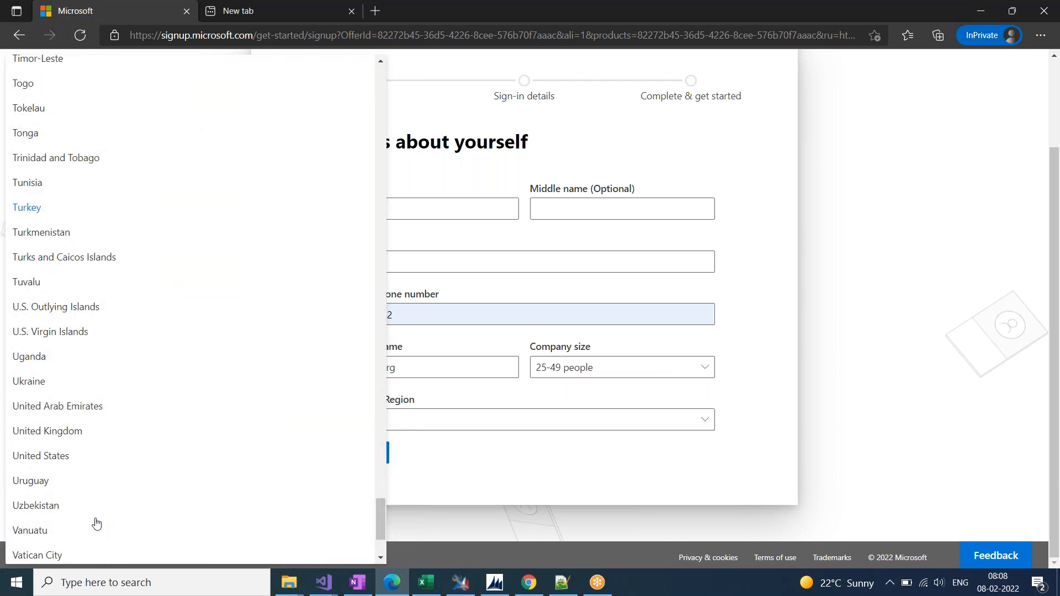
{"action": "left_click", "coordinate": [90, 432]}
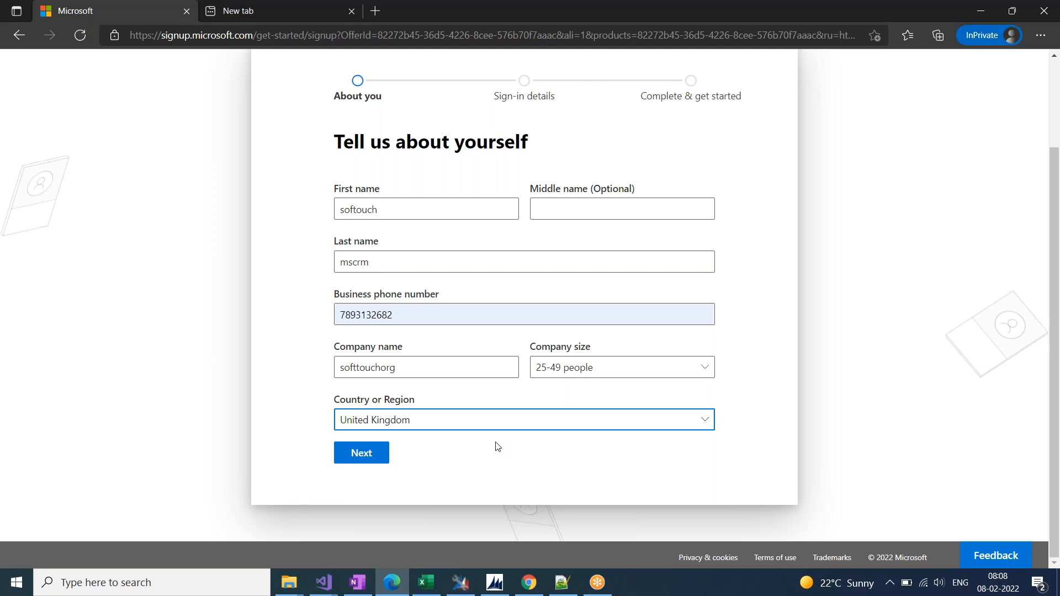
{"action": "left_click", "coordinate": [369, 458]}
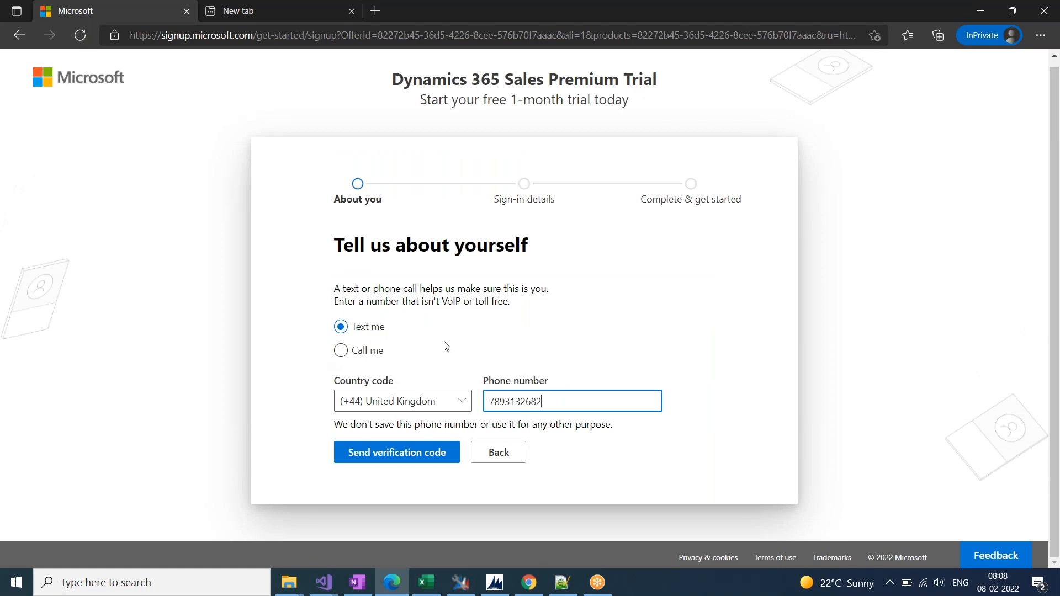
Set the phone's country code to (+91) India and request the verification code by text message.
{"action": "left_click", "coordinate": [416, 402]}
{"action": "left_click", "coordinate": [416, 403]}
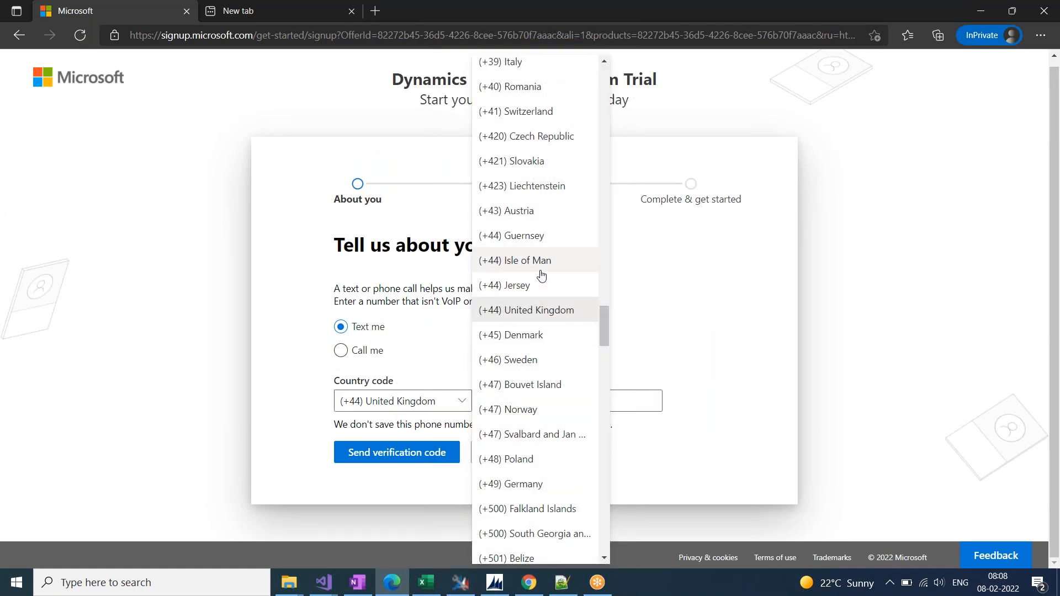
{"action": "scroll", "coordinate": [542, 274], "scroll_direction": "up", "scroll_amount": 10}
{"action": "scroll", "coordinate": [542, 275], "scroll_direction": "up", "scroll_amount": 6}
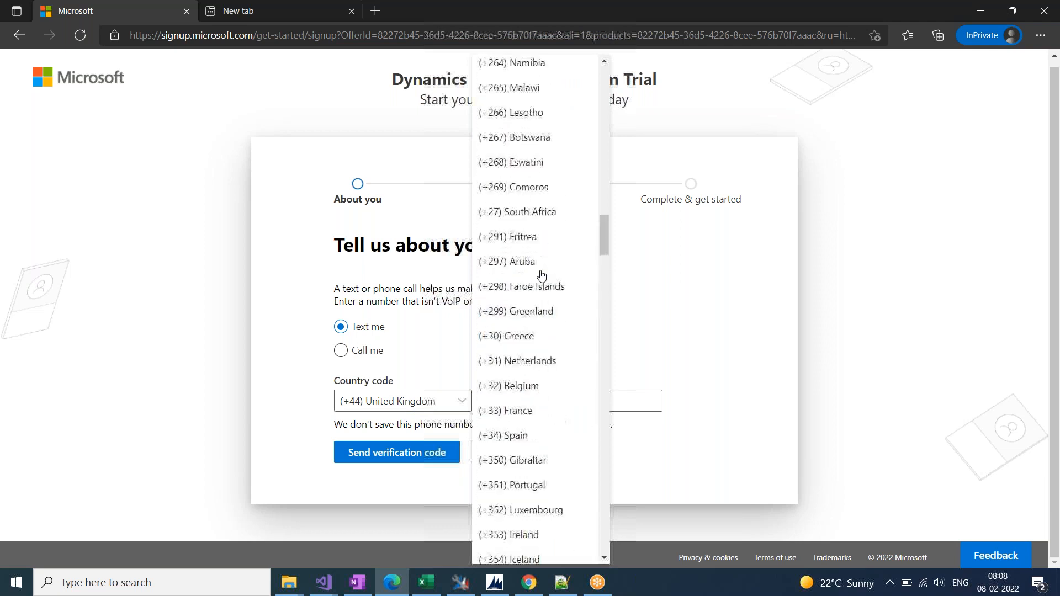
{"action": "scroll", "coordinate": [541, 275], "scroll_direction": "up", "scroll_amount": 6}
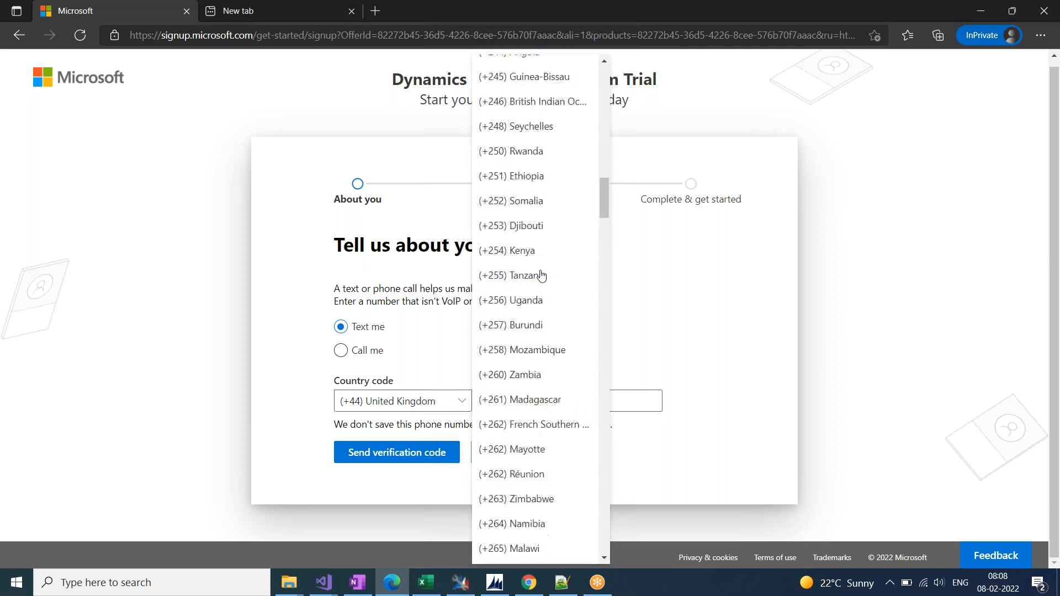
{"action": "scroll", "coordinate": [541, 274], "scroll_direction": "up", "scroll_amount": 20}
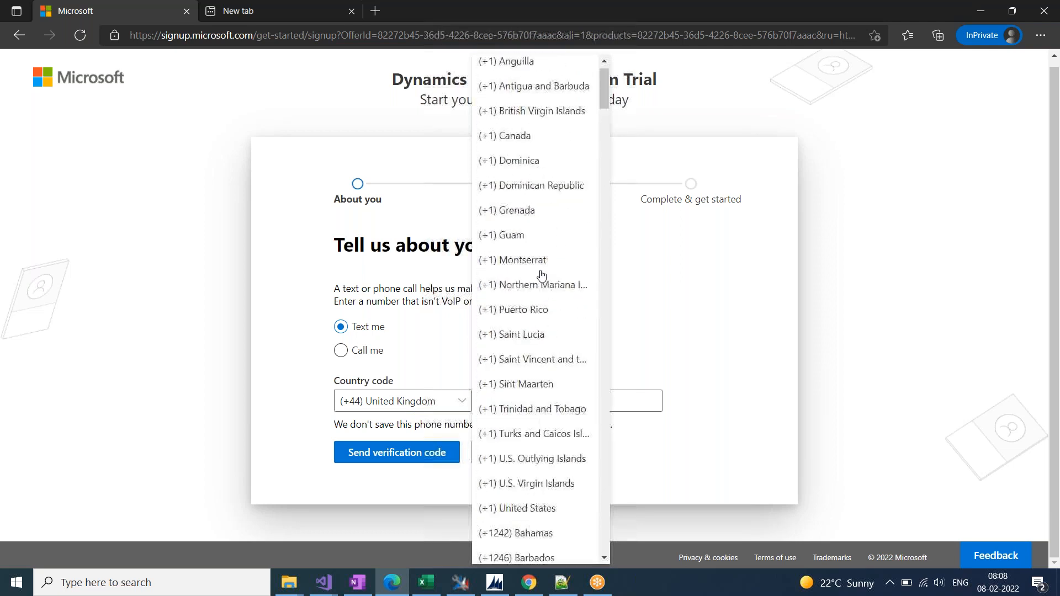
{"action": "scroll", "coordinate": [542, 274], "scroll_direction": "down", "scroll_amount": 20}
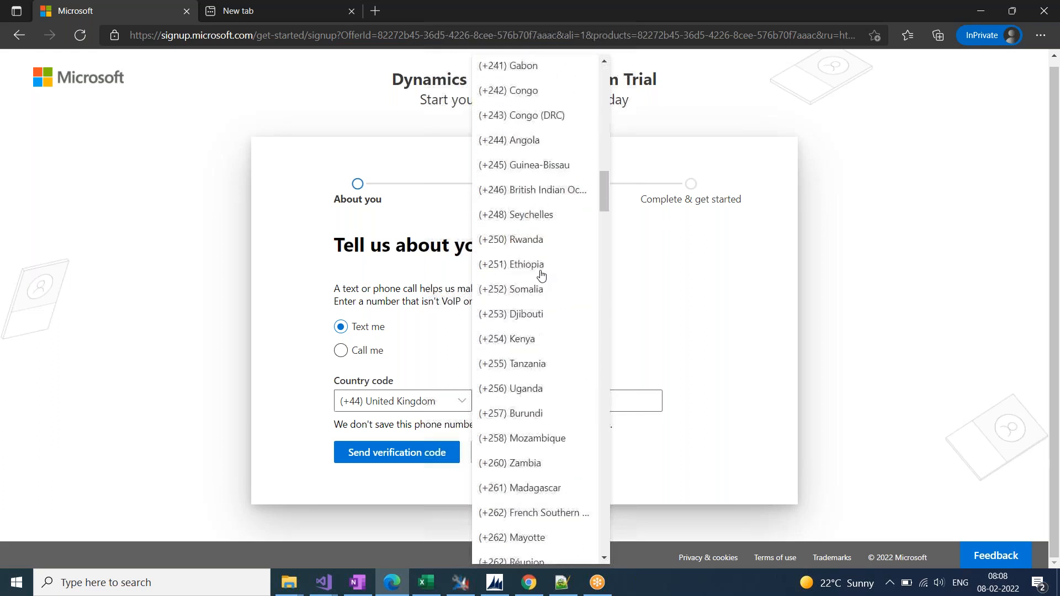
{"action": "scroll", "coordinate": [542, 274], "scroll_direction": "up", "scroll_amount": 9}
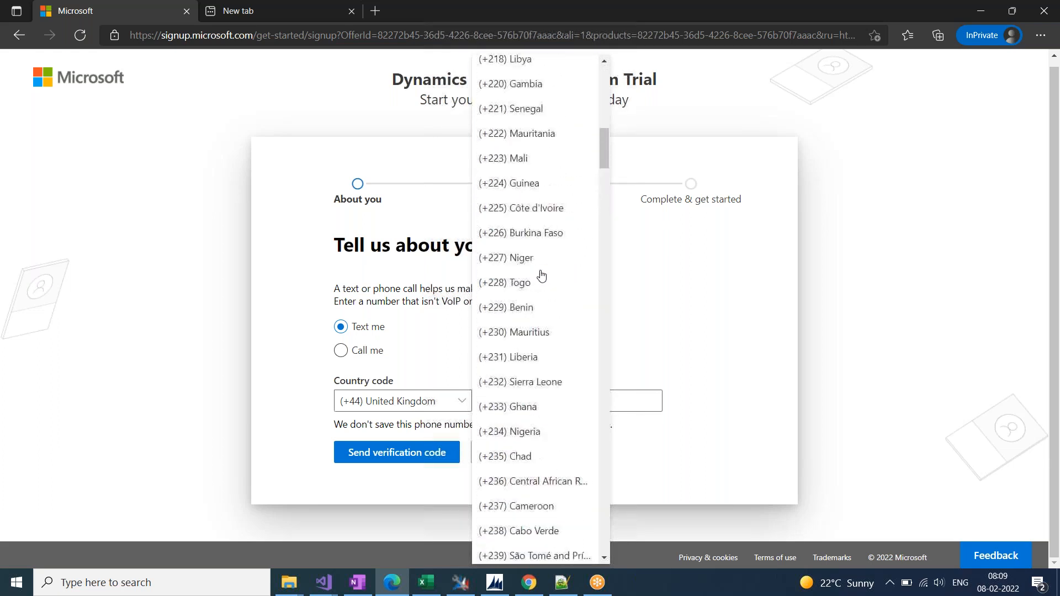
{"action": "scroll", "coordinate": [542, 274], "scroll_direction": "up", "scroll_amount": 10}
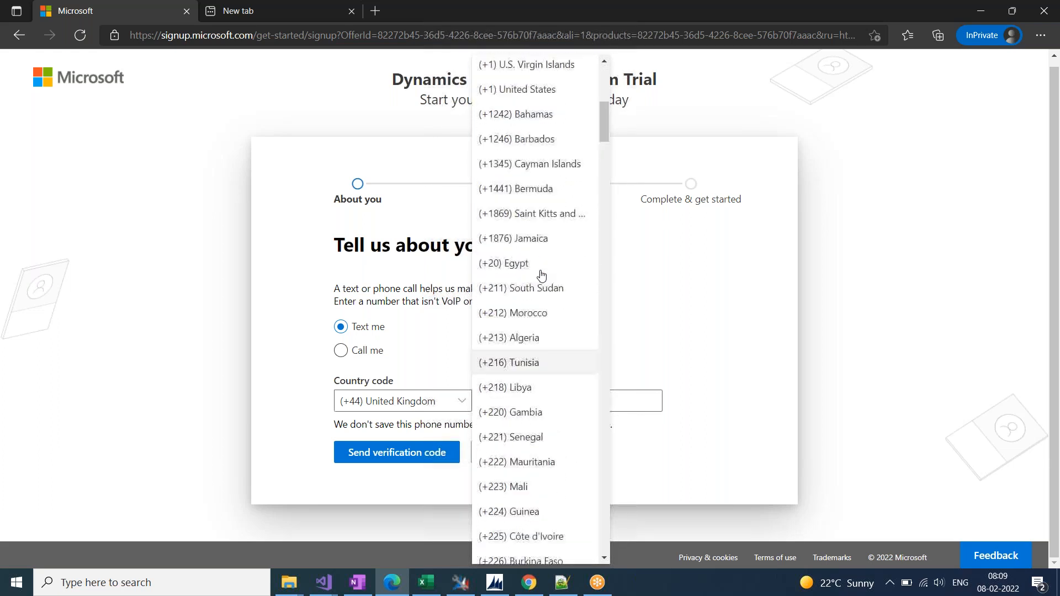
{"action": "scroll", "coordinate": [542, 274], "scroll_direction": "down", "scroll_amount": 12}
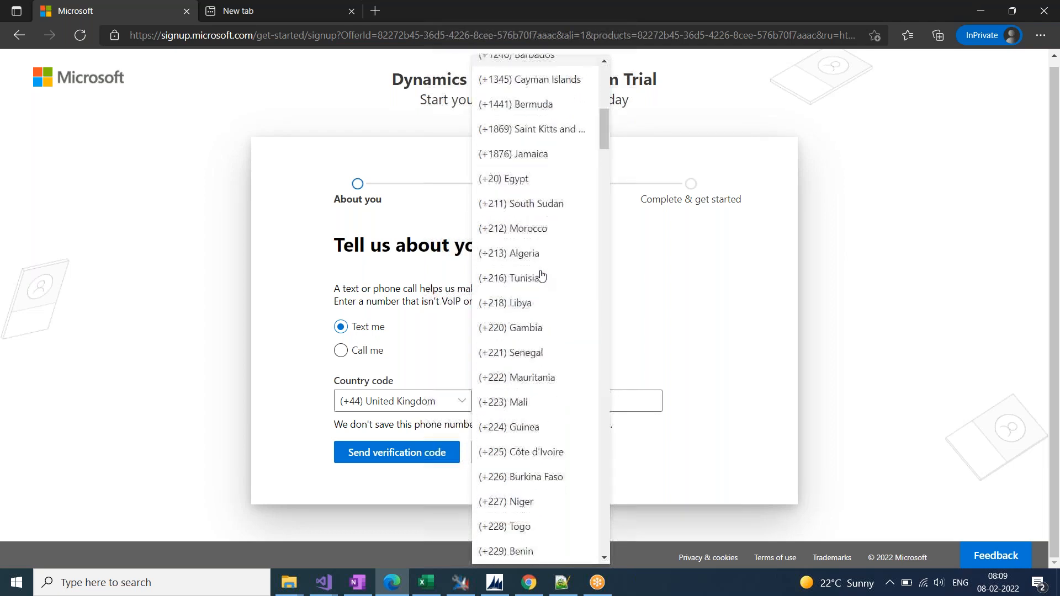
{"action": "scroll", "coordinate": [542, 274], "scroll_direction": "down", "scroll_amount": 4}
{"action": "scroll", "coordinate": [541, 275], "scroll_direction": "down", "scroll_amount": 13}
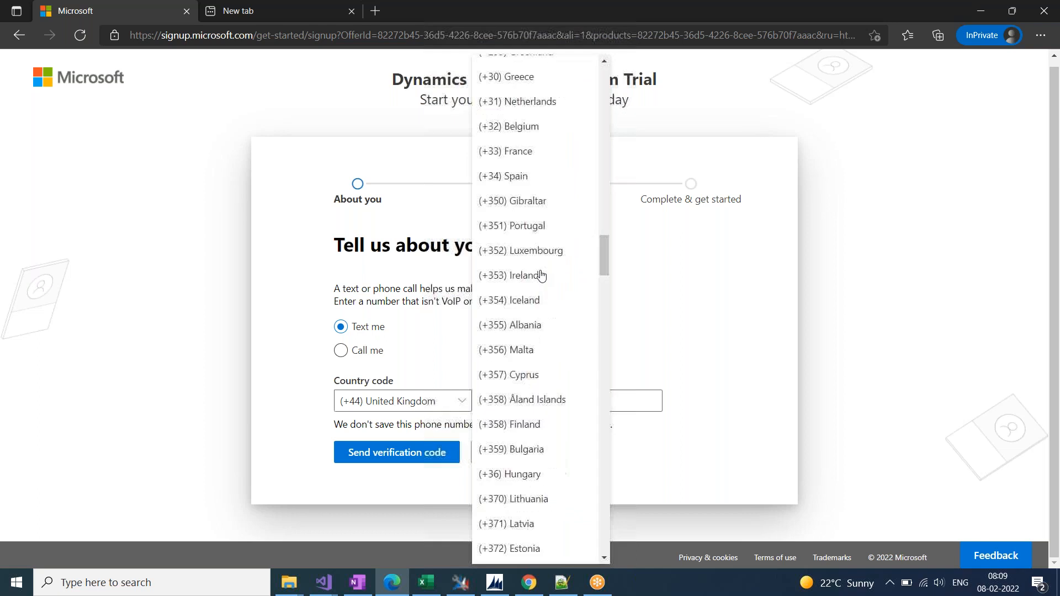
{"action": "scroll", "coordinate": [542, 274], "scroll_direction": "down", "scroll_amount": 4}
{"action": "scroll", "coordinate": [542, 275], "scroll_direction": "down", "scroll_amount": 11}
{"action": "scroll", "coordinate": [542, 275], "scroll_direction": "down", "scroll_amount": 7}
{"action": "scroll", "coordinate": [542, 274], "scroll_direction": "down", "scroll_amount": 7}
{"action": "scroll", "coordinate": [542, 274], "scroll_direction": "down", "scroll_amount": 8}
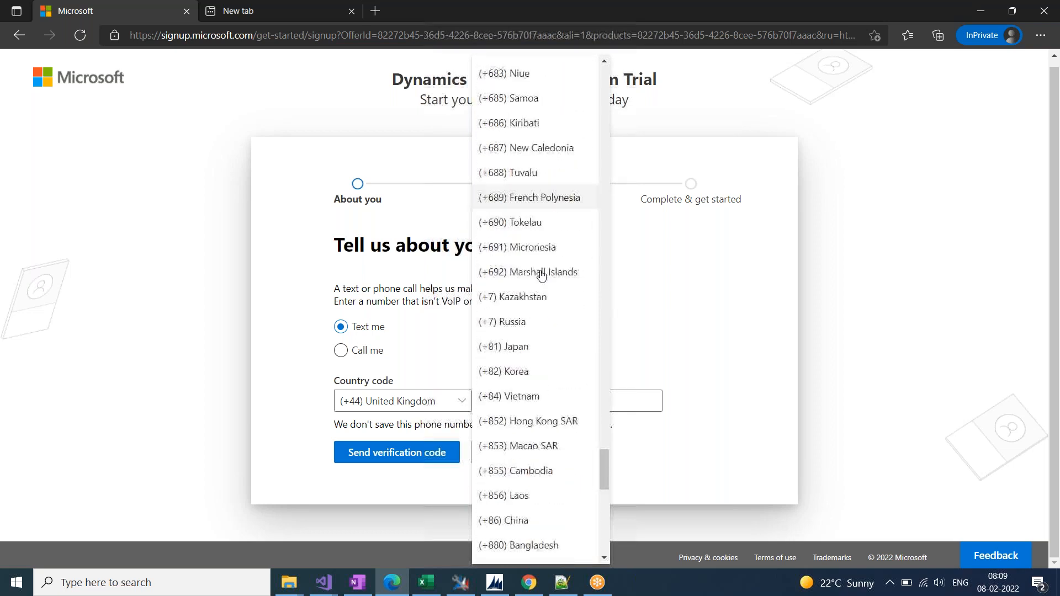
{"action": "scroll", "coordinate": [542, 274], "scroll_direction": "down", "scroll_amount": 3}
{"action": "left_click", "coordinate": [528, 389]}
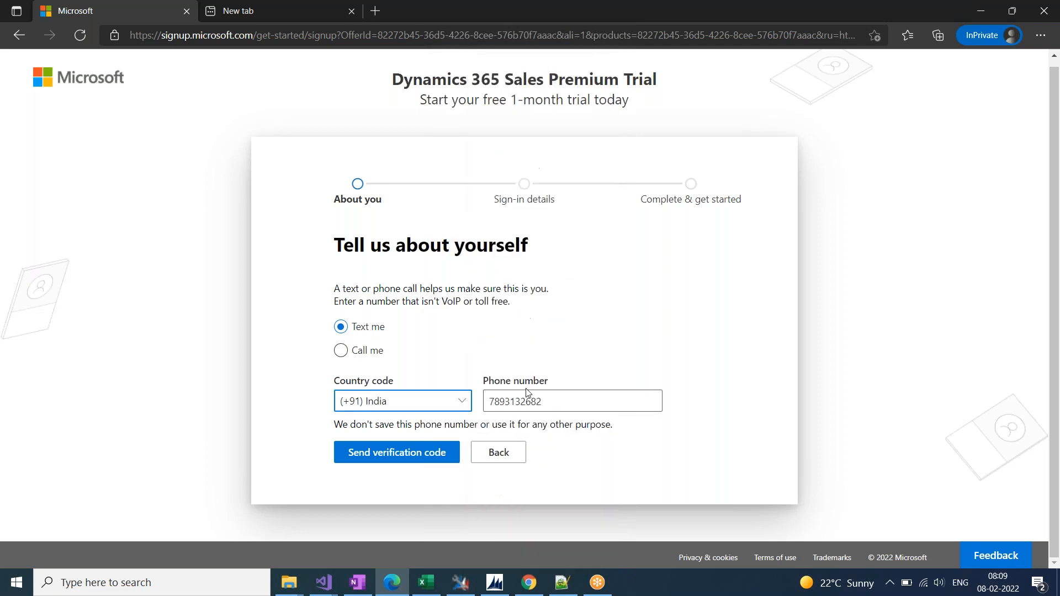
{"action": "left_click", "coordinate": [405, 461]}
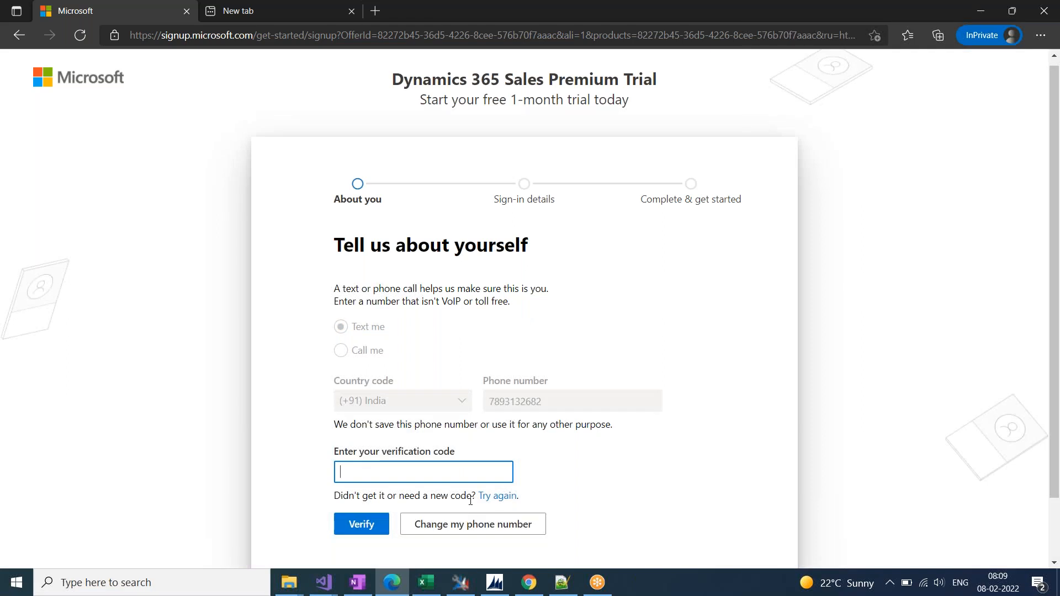
Enter the texted verification code, verify it, and check the suggested sign-in domain name and username.
{"action": "left_click", "coordinate": [378, 524]}
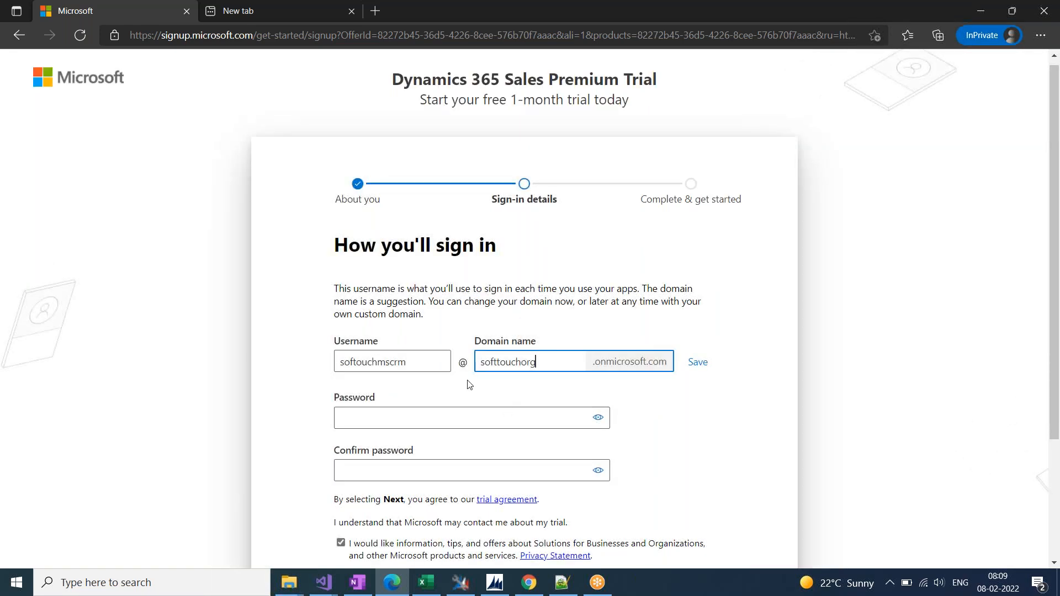
{"action": "double_click", "coordinate": [493, 367]}
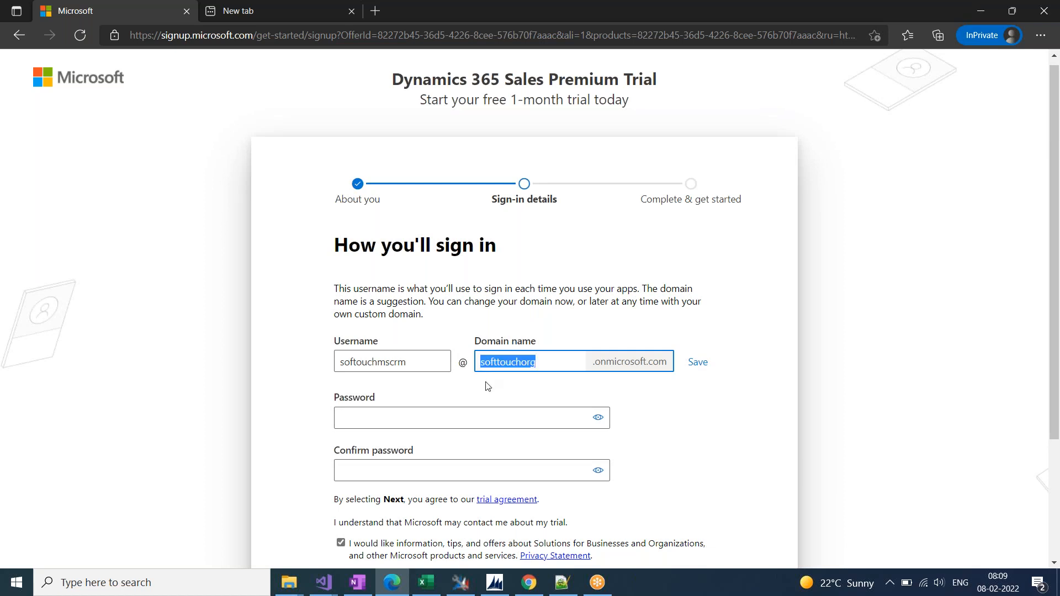
{"action": "double_click", "coordinate": [365, 366]}
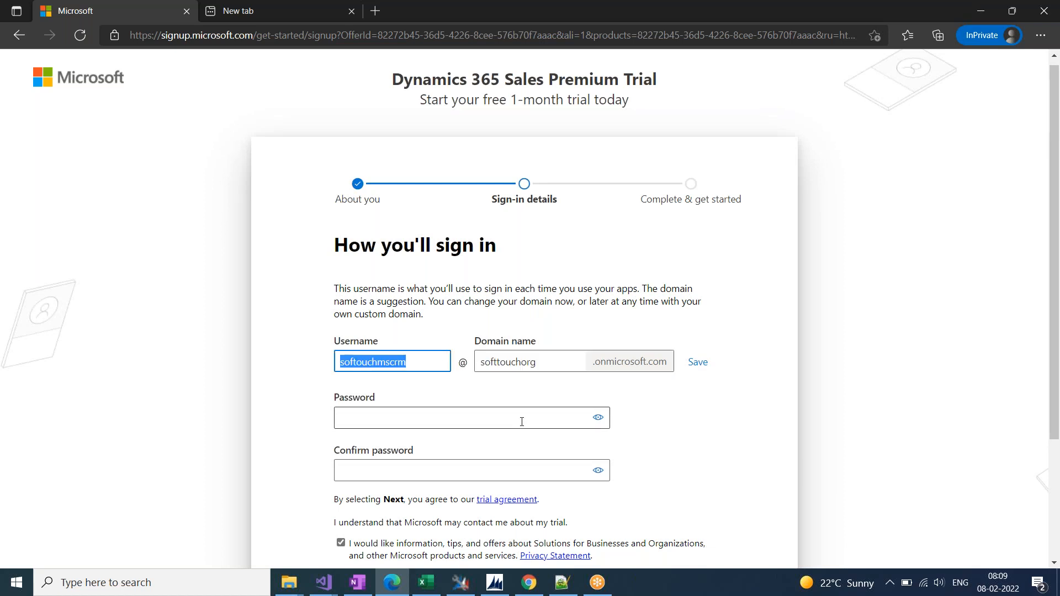
Switch to OneNote and copy the saved account password from the Topics page.
{"action": "left_click", "coordinate": [566, 422]}
{"action": "left_click", "coordinate": [356, 588]}
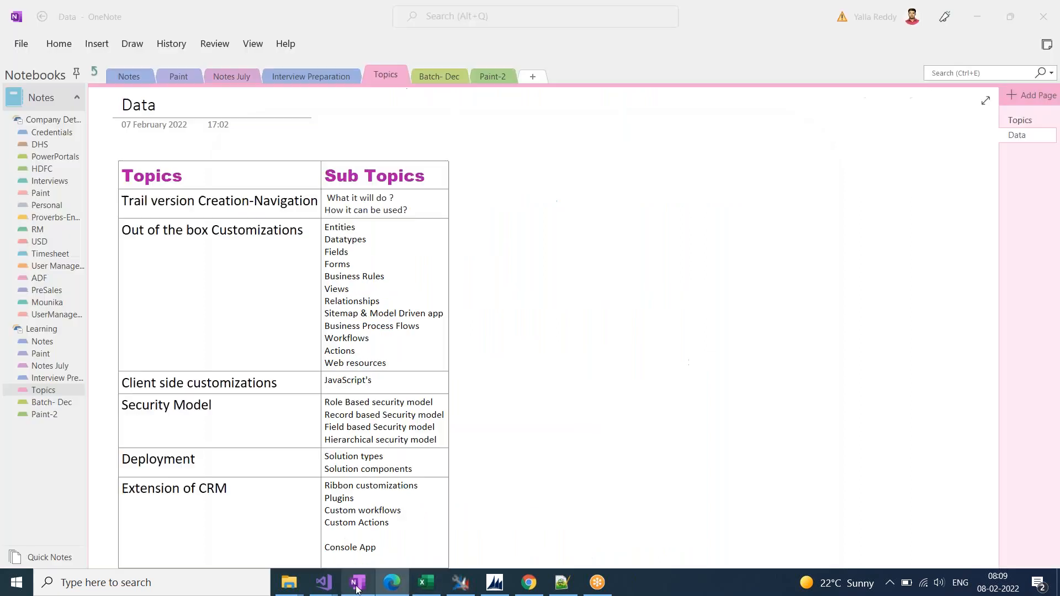
{"action": "left_click", "coordinate": [1022, 124]}
{"action": "scroll", "coordinate": [707, 276], "scroll_direction": "up", "scroll_amount": 5}
{"action": "left_click_drag", "start_coordinate": [757, 133], "coordinate": [664, 136]}
{"action": "key", "text": "ctrl+c"}
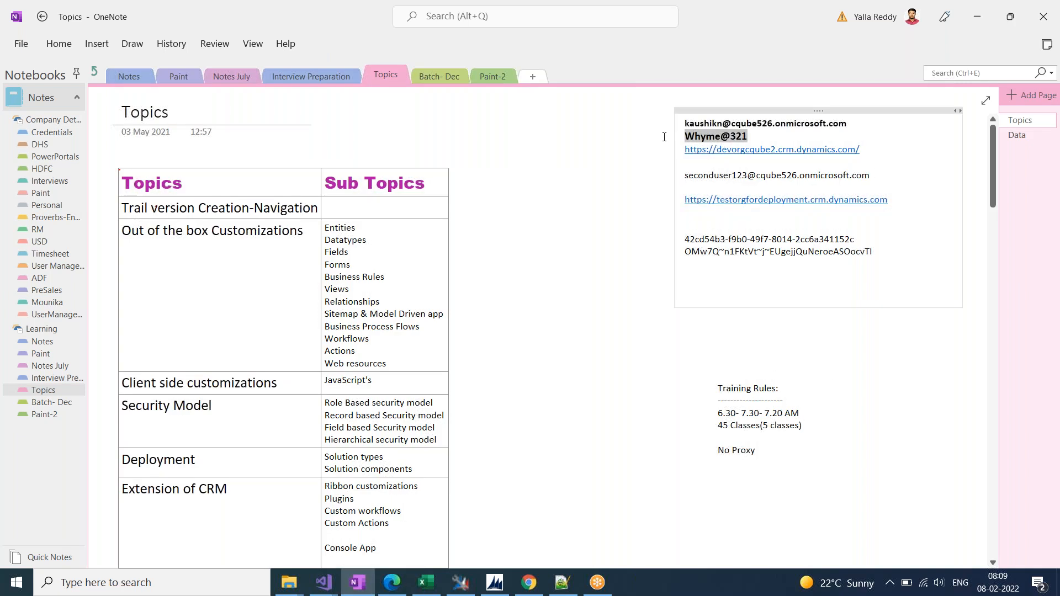
Return to Edge and paste the account password into the password and confirmation fields.
{"action": "key", "text": "alt+Tab"}
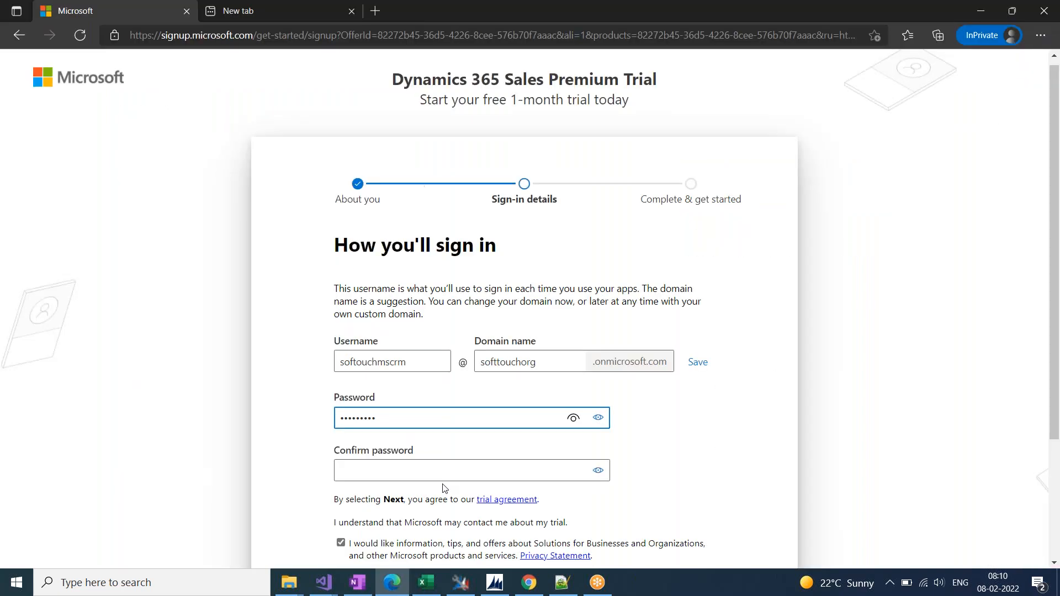
{"action": "left_click", "coordinate": [440, 473]}
{"action": "key", "text": "ctrl+v"}
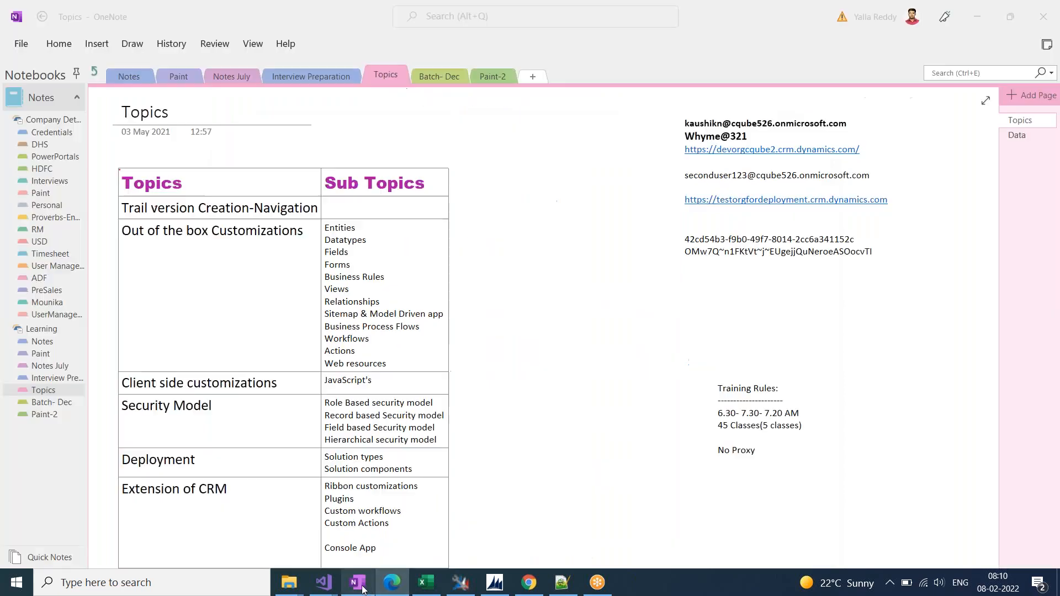
Switch to OneNote and paste the account password into a new note beside the table on the Data page.
{"action": "left_click", "coordinate": [358, 580]}
{"action": "left_click", "coordinate": [1017, 136]}
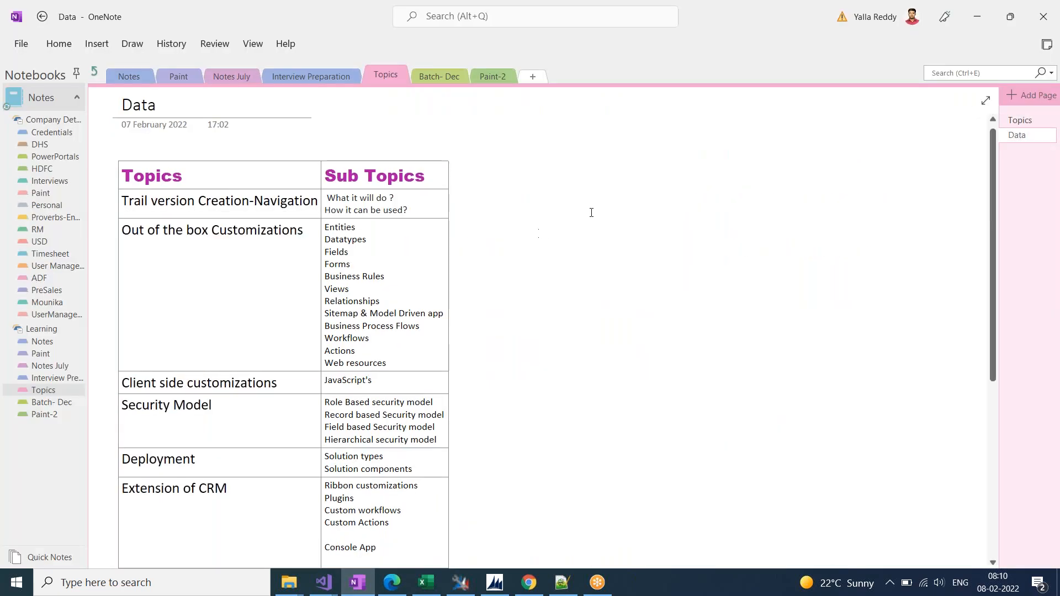
{"action": "left_click", "coordinate": [623, 173]}
{"action": "key", "text": "ctrl+v"}
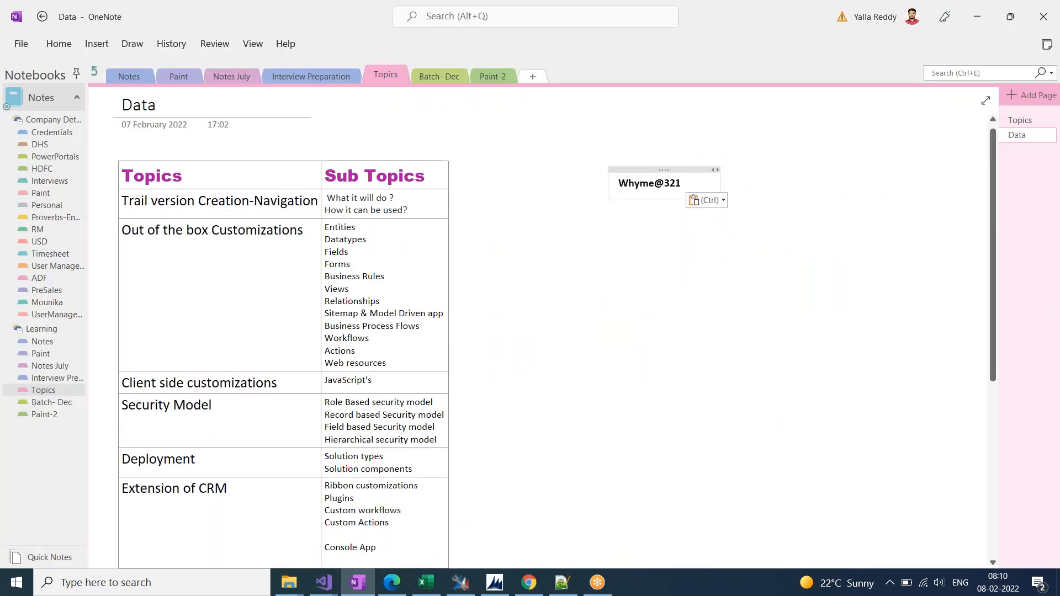
Copy the username from the sign-up page in Edge and paste it below the password in the OneNote note, followed by @.
{"action": "key", "text": "alt+Tab"}
{"action": "left_click_drag", "start_coordinate": [340, 362], "coordinate": [558, 362]}
{"action": "key", "text": "ctrl+c"}
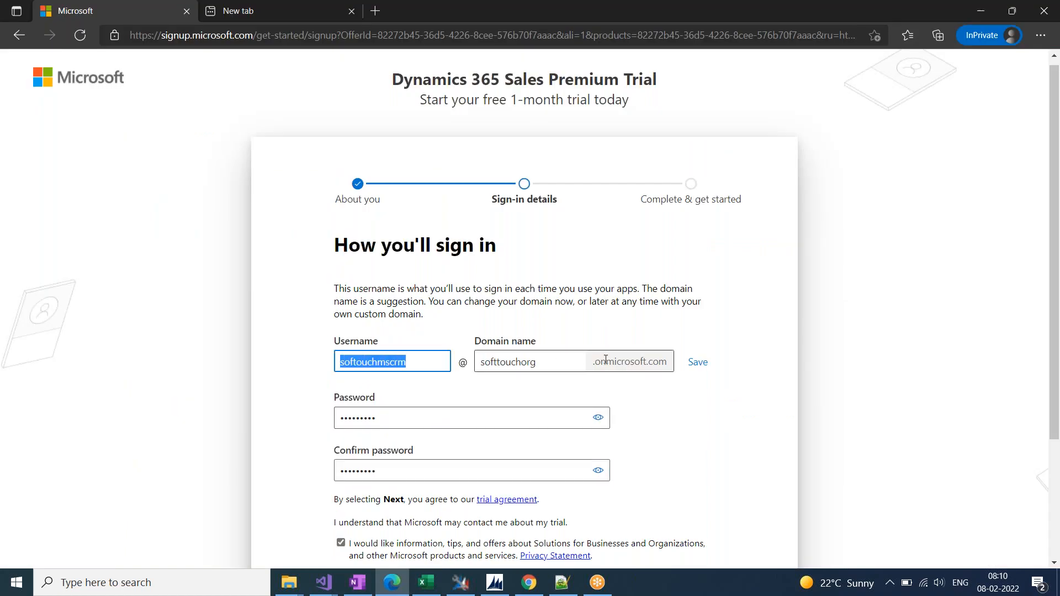
{"action": "key", "text": "alt+Tab"}
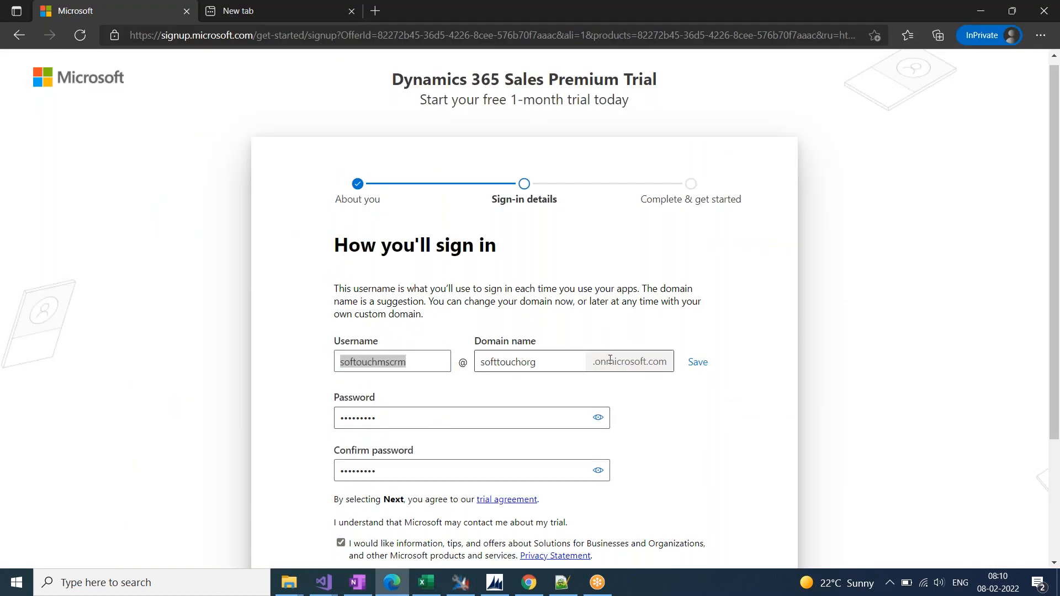
{"action": "key", "text": "Return"}
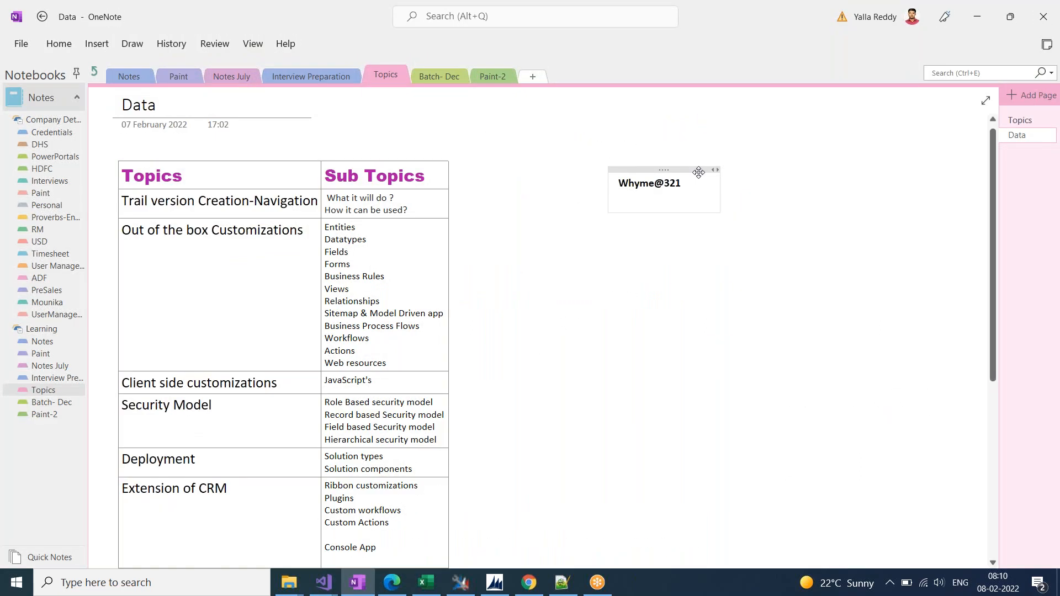
{"action": "key", "text": "ctrl+v"}
{"action": "type", "text": "@"}
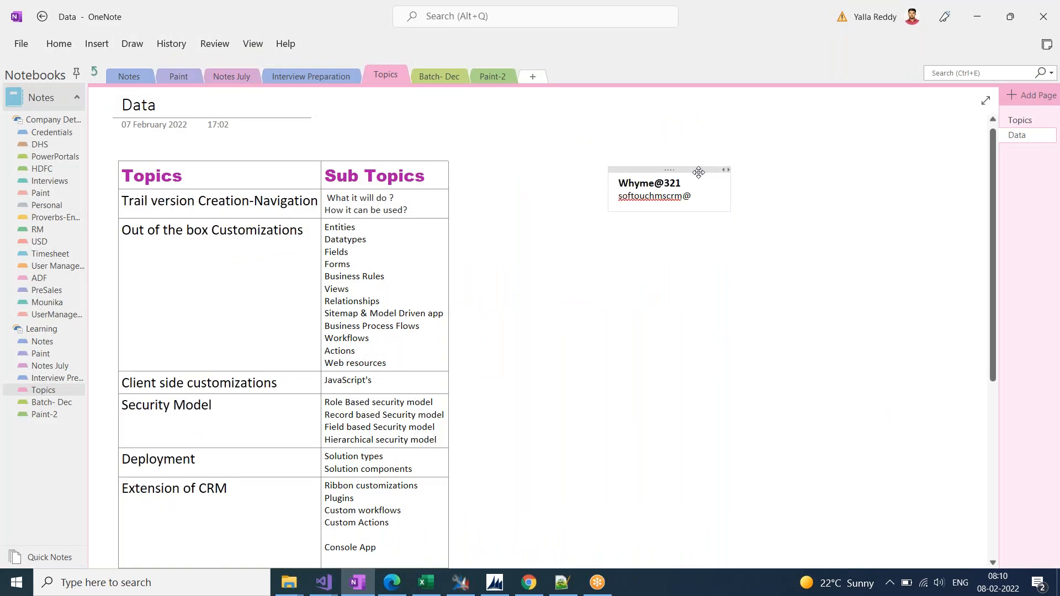
Copy the domain name softtouchorg from Edge and append it with a trailing period to the username in OneNote.
{"action": "key", "text": "alt+Tab"}
{"action": "left_click_drag", "start_coordinate": [479, 362], "coordinate": [645, 368]}
{"action": "key", "text": "ctrl+c"}
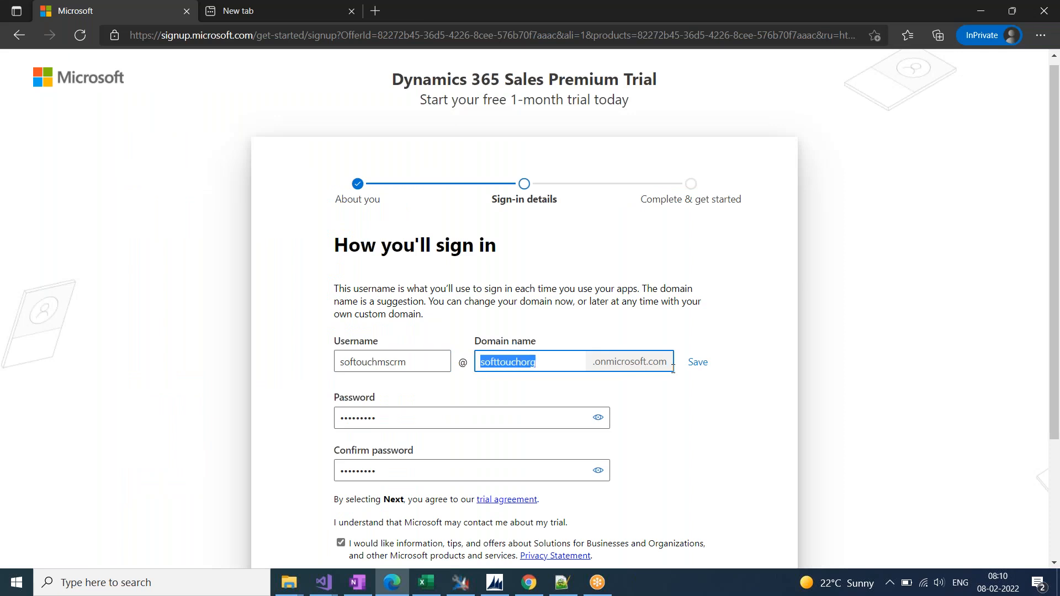
{"action": "key", "text": "alt+Tab"}
{"action": "key", "text": "ctrl+v"}
{"action": "type", "text": "."}
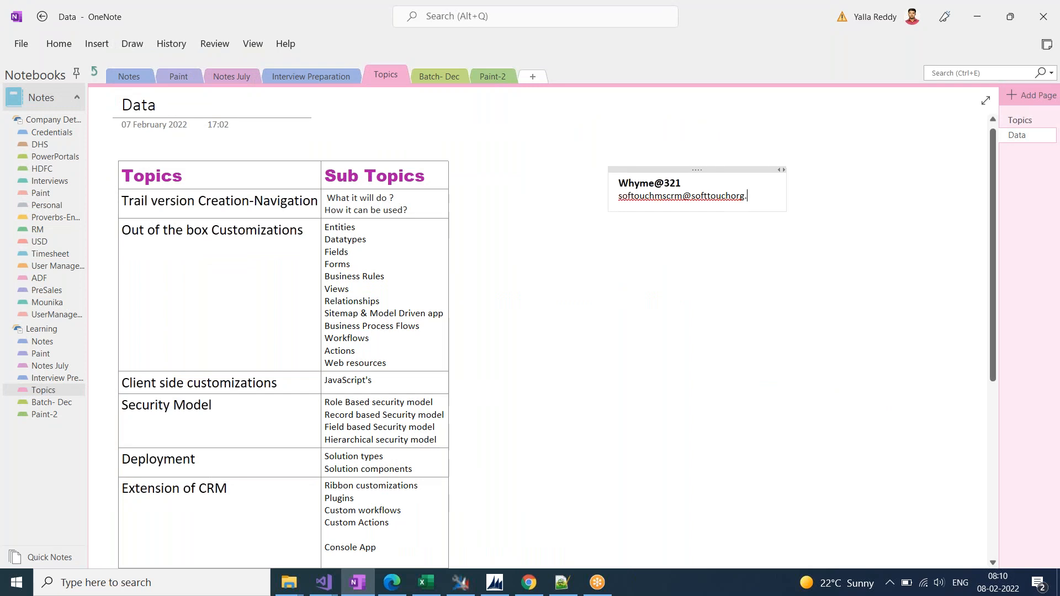
Try to append the onmicrosoft.com suffix copied from Edge to the username in the OneNote note, keeping a single period before it.
{"action": "key", "text": "alt+Tab"}
{"action": "left_click_drag", "start_coordinate": [592, 361], "coordinate": [668, 362]}
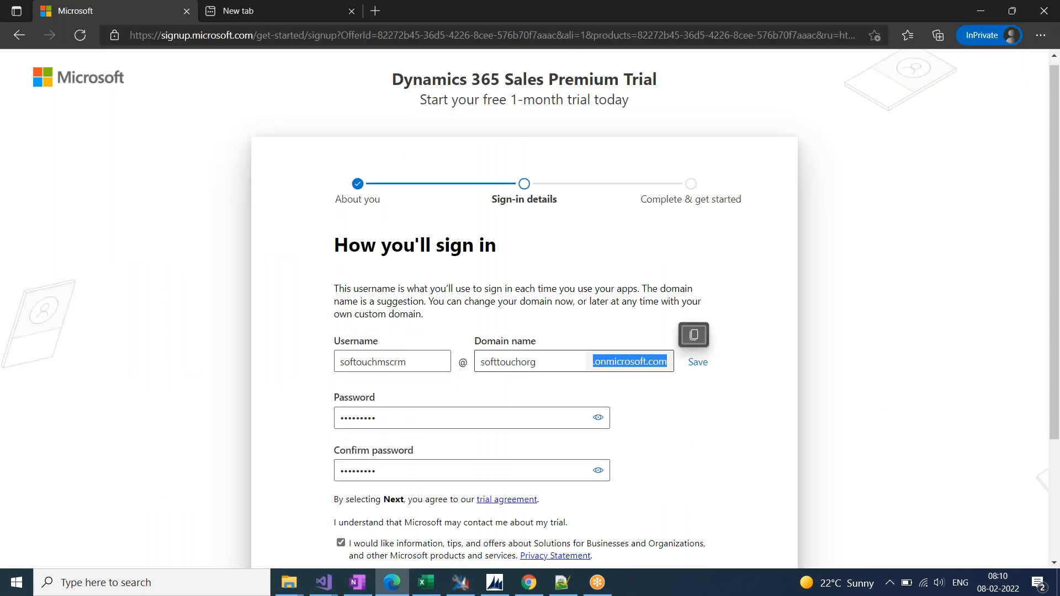
{"action": "key", "text": "ctrl+c"}
{"action": "key", "text": "alt+Tab"}
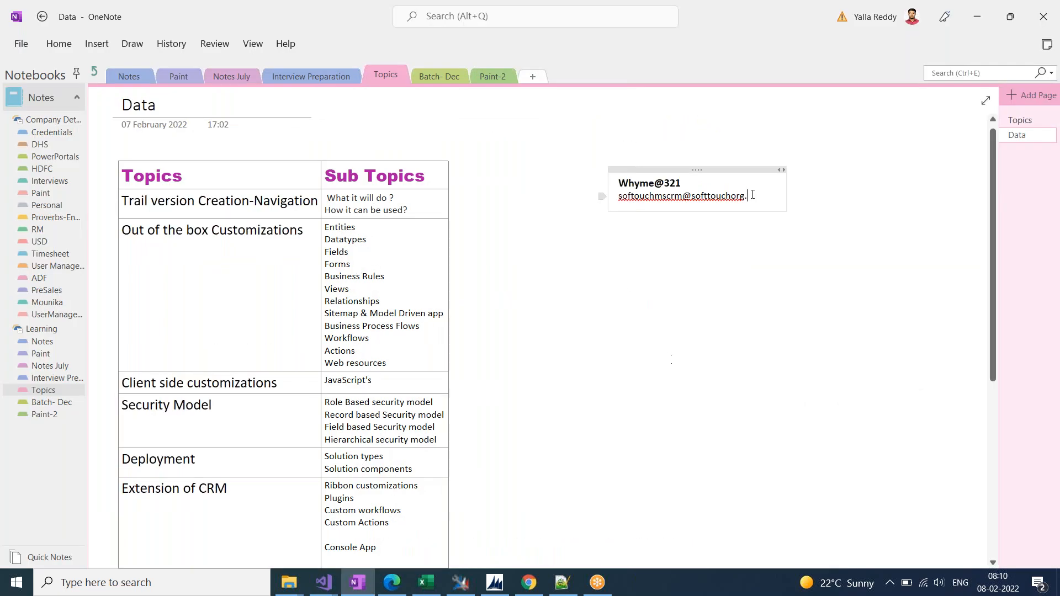
{"action": "key", "text": "ctrl+v"}
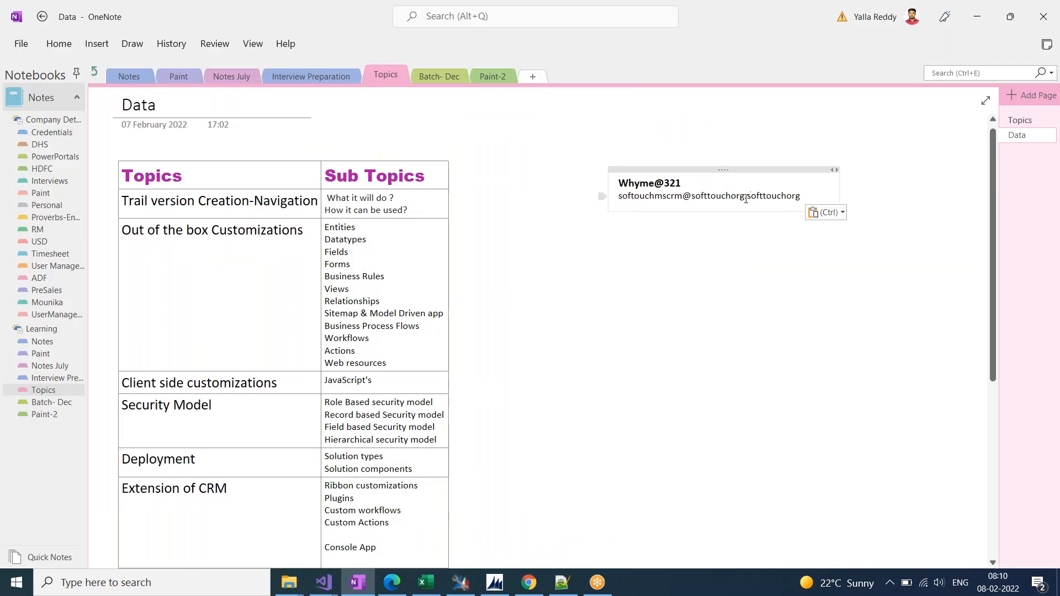
{"action": "left_click", "coordinate": [746, 196]}
{"action": "key", "text": "BackSpace"}
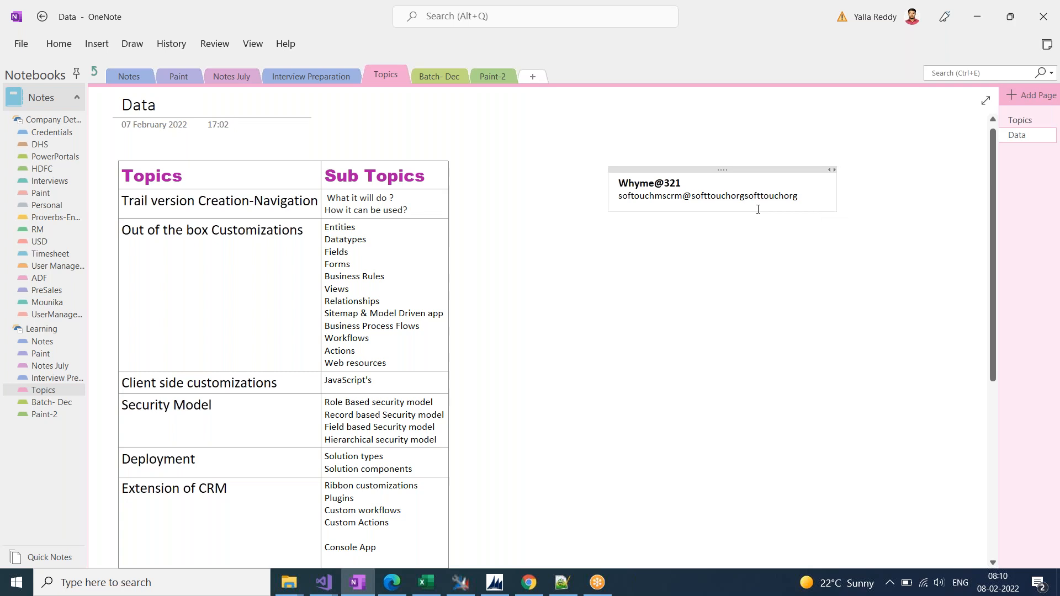
{"action": "type", "text": "."}
Return to Edge, save the domain name, and submit the sign-in details with the partner information-sharing option selected.
{"action": "key", "text": "alt+Tab"}
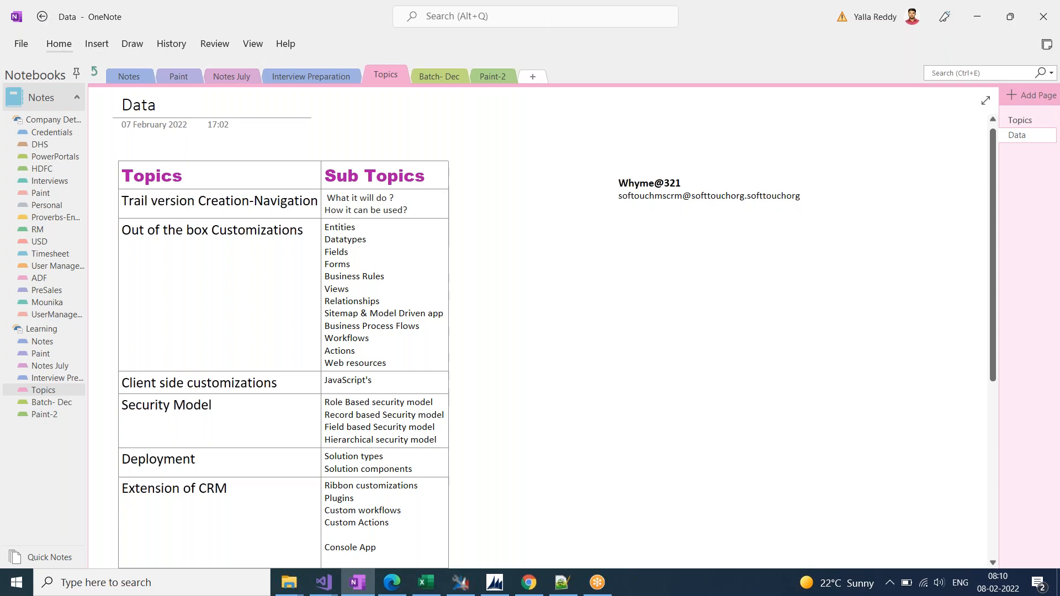
{"action": "left_click", "coordinate": [696, 363]}
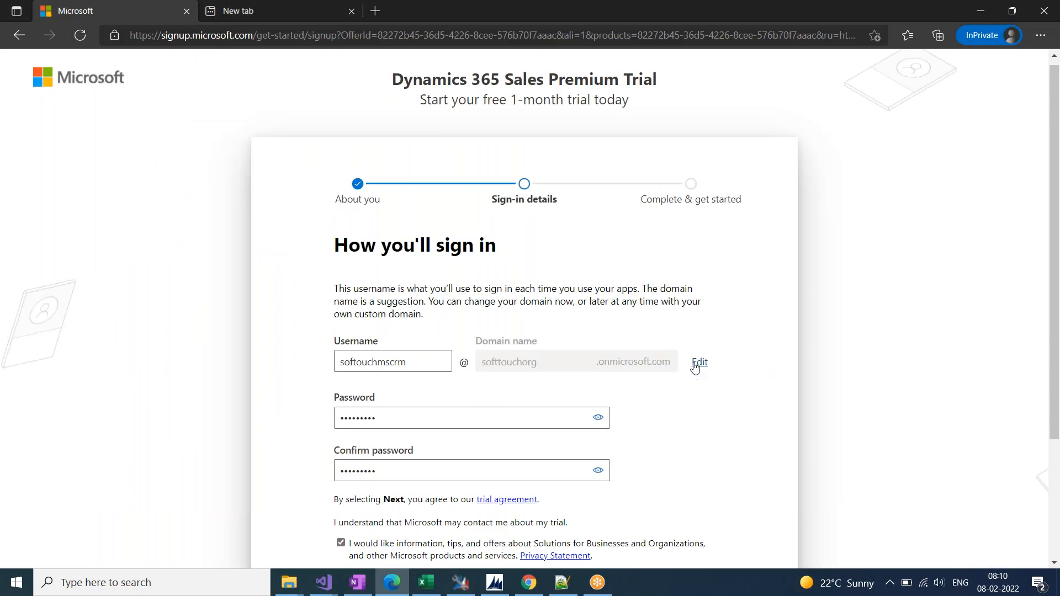
{"action": "key", "text": "alt+Tab"}
{"action": "key", "text": "alt+Tab"}
{"action": "scroll", "coordinate": [417, 392], "scroll_direction": "down", "scroll_amount": 3}
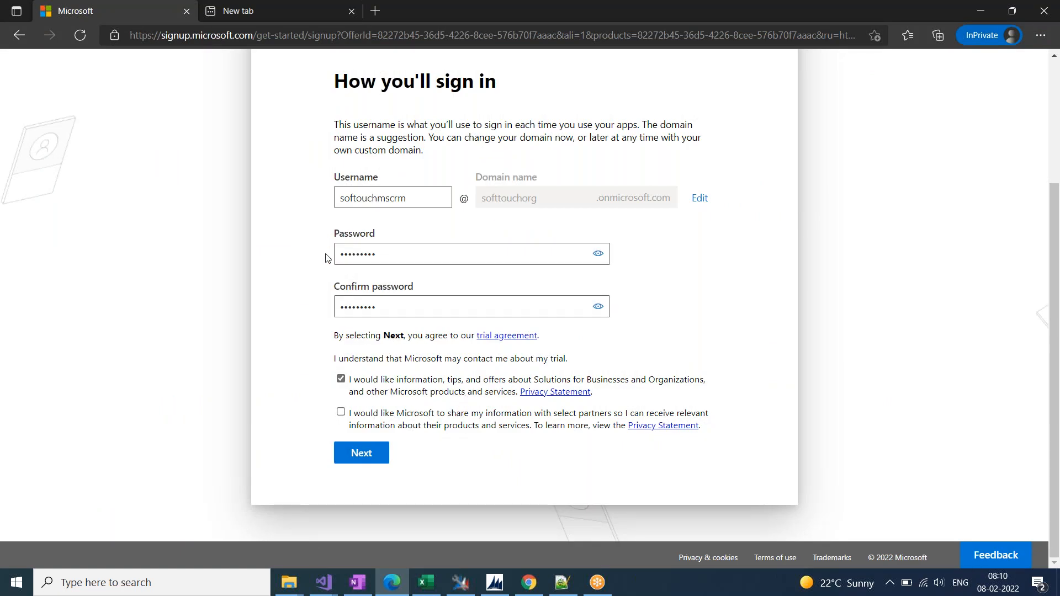
{"action": "left_click", "coordinate": [340, 413]}
{"action": "left_click", "coordinate": [363, 454]}
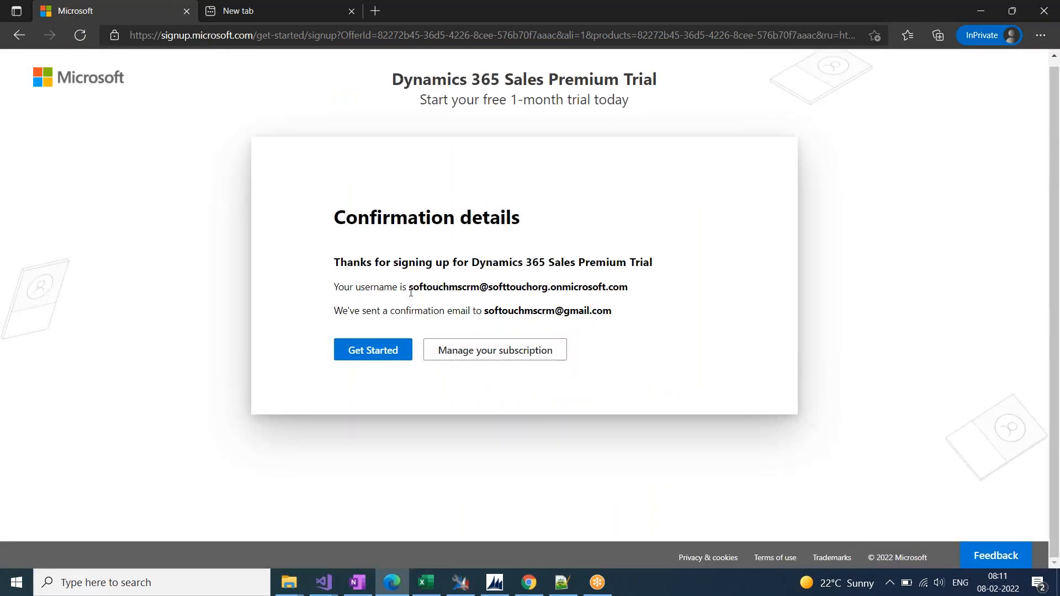
Copy the full username from the confirmation details into OneNote, replacing the incomplete username line, and delete the pasted source link.
{"action": "left_click_drag", "start_coordinate": [410, 291], "coordinate": [633, 295]}
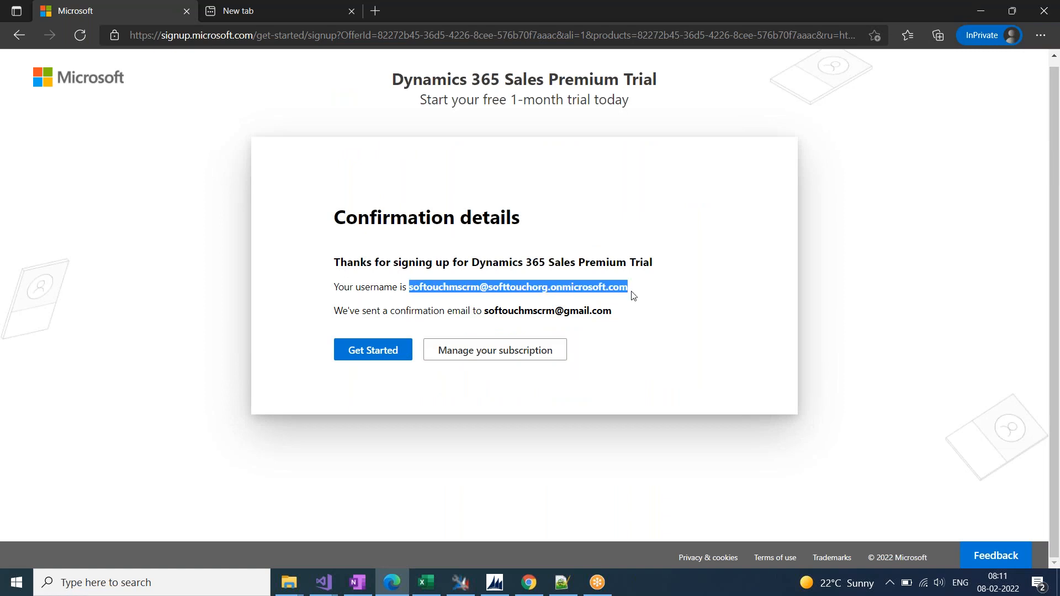
{"action": "left_click", "coordinate": [364, 588]}
{"action": "left_click_drag", "start_coordinate": [807, 202], "coordinate": [618, 199]}
{"action": "key", "text": "ctrl+v"}
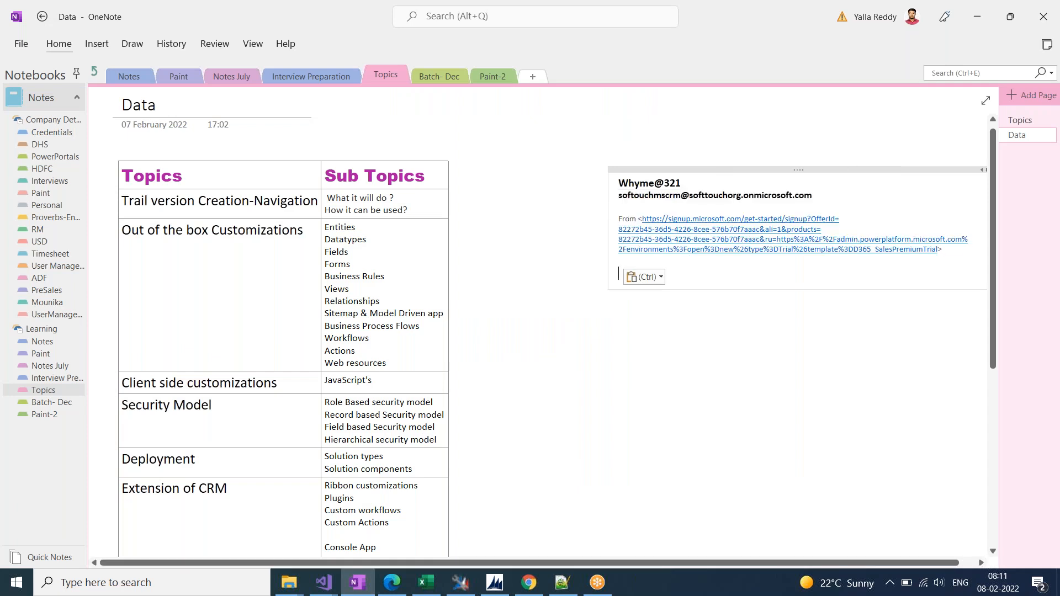
{"action": "left_click_drag", "start_coordinate": [956, 249], "coordinate": [754, 226]}
{"action": "left_click_drag", "start_coordinate": [668, 223], "coordinate": [607, 221]}
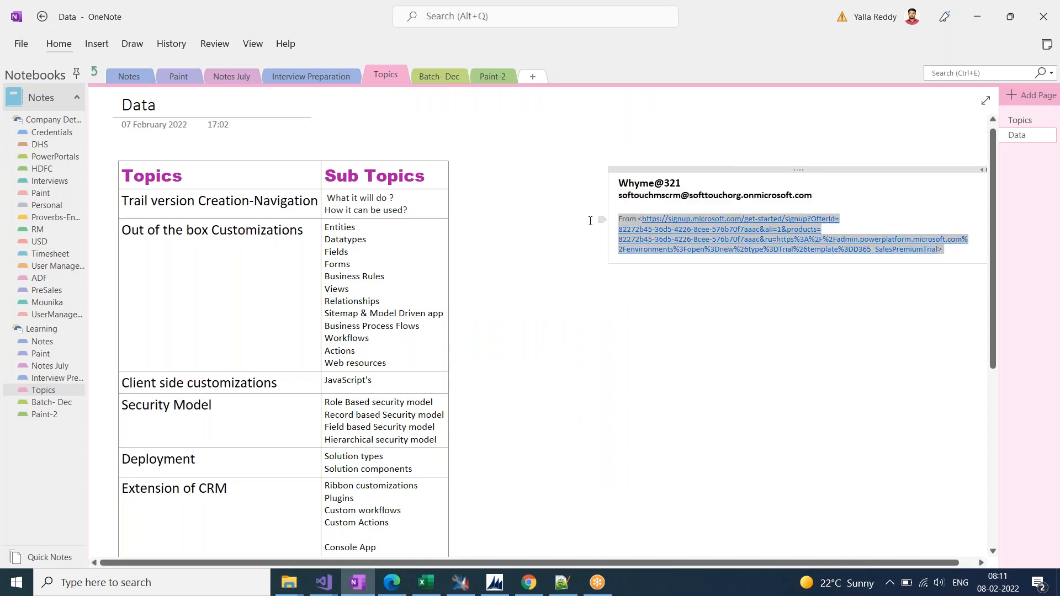
{"action": "key", "text": "Delete"}
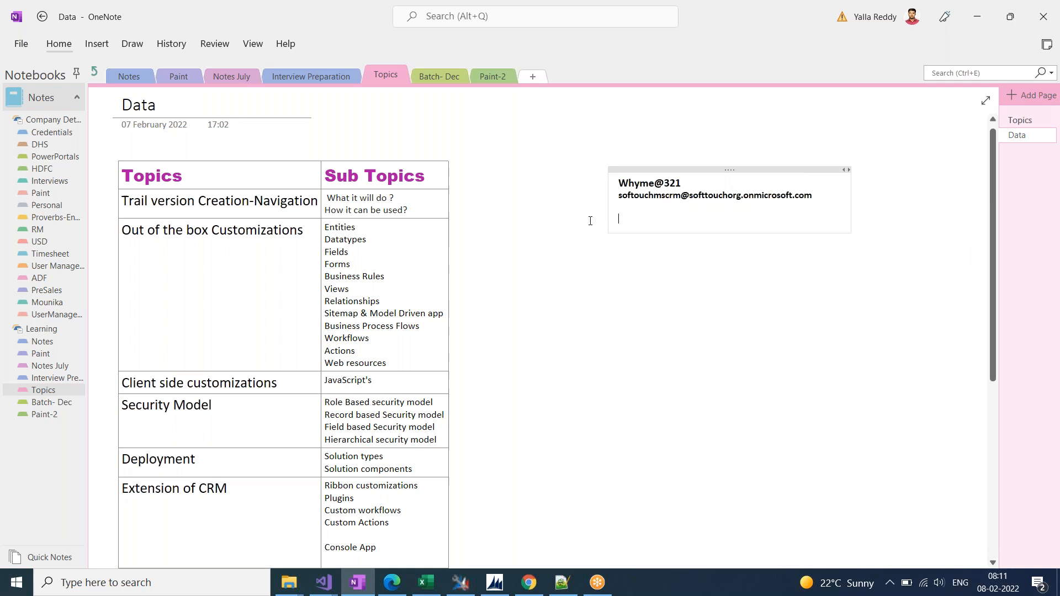
{"action": "key", "text": "alt+Tab"}
{"action": "left_click", "coordinate": [386, 354]}
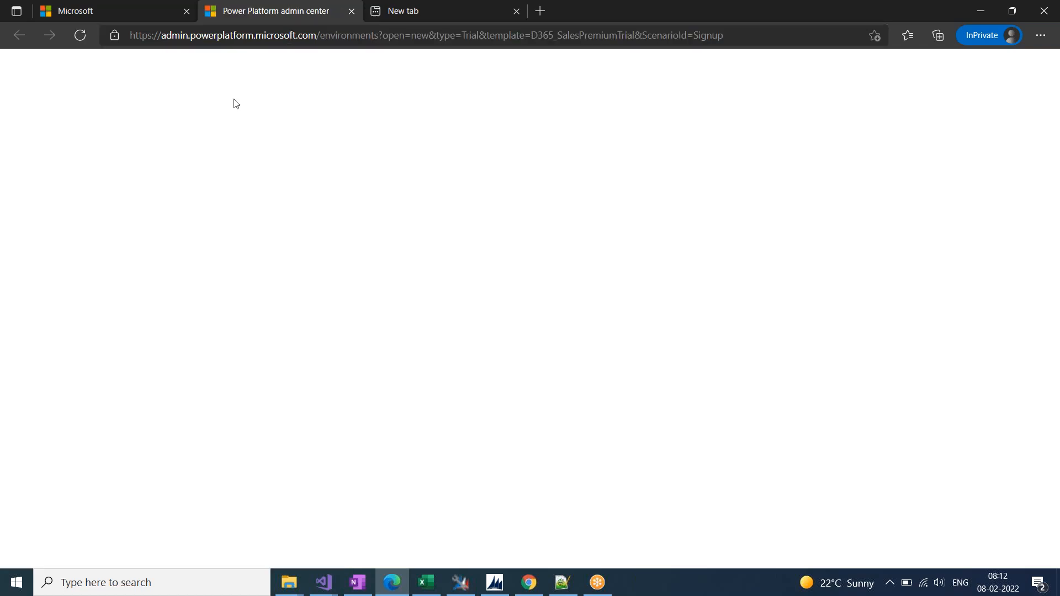
{"action": "left_click_drag", "start_coordinate": [317, 35], "coordinate": [129, 35]}
{"action": "key", "text": "ctrl+c"}
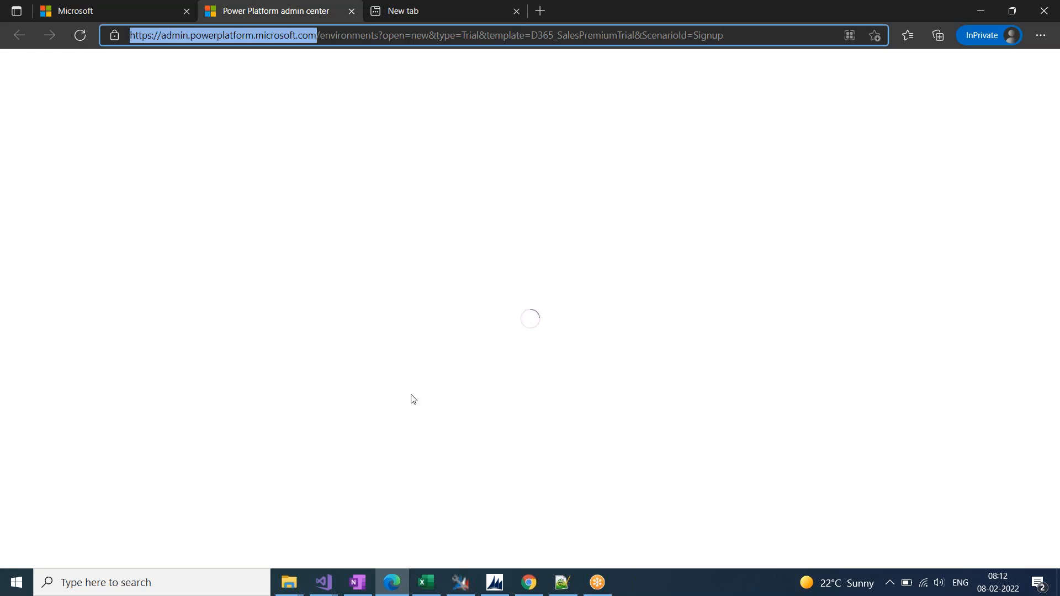
{"action": "left_click", "coordinate": [357, 583]}
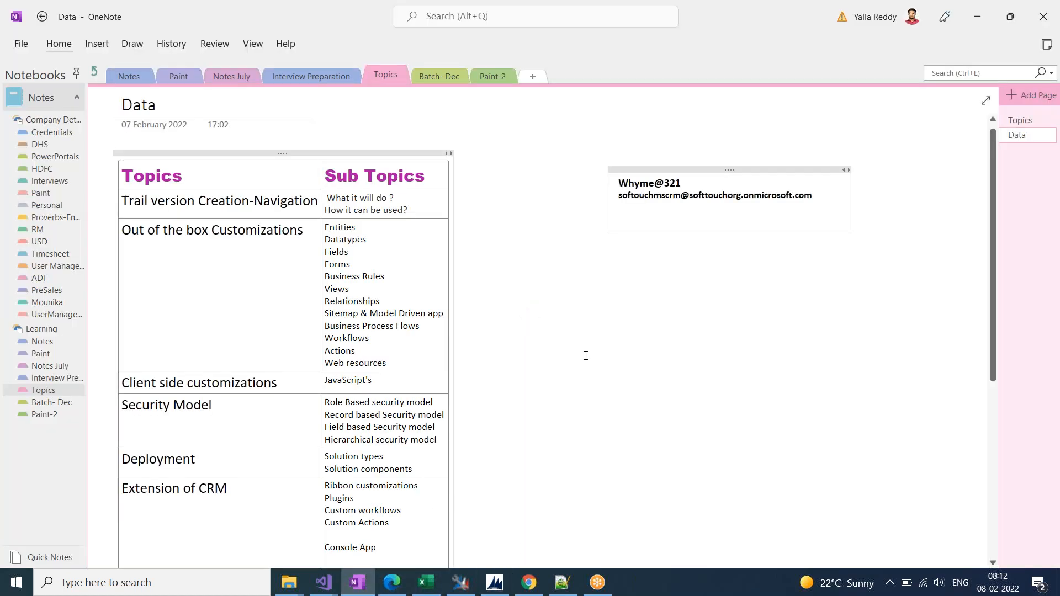
{"action": "left_click", "coordinate": [629, 217]}
{"action": "key", "text": "ctrl+v"}
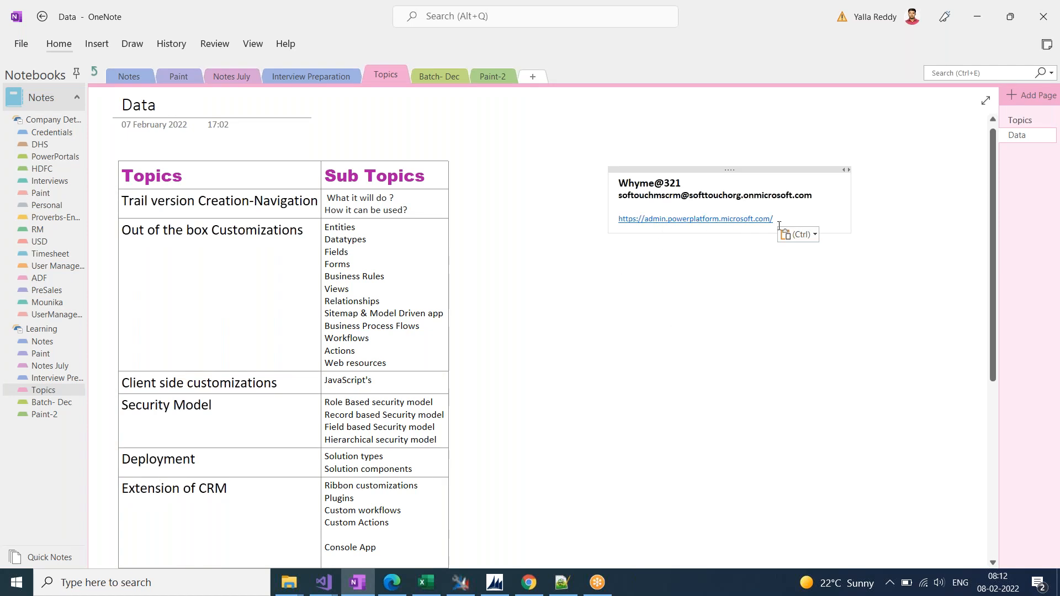
Return to the Power Platform admin center in Edge and name the new environment Devsoftouch.
{"action": "key", "text": "alt+Tab"}
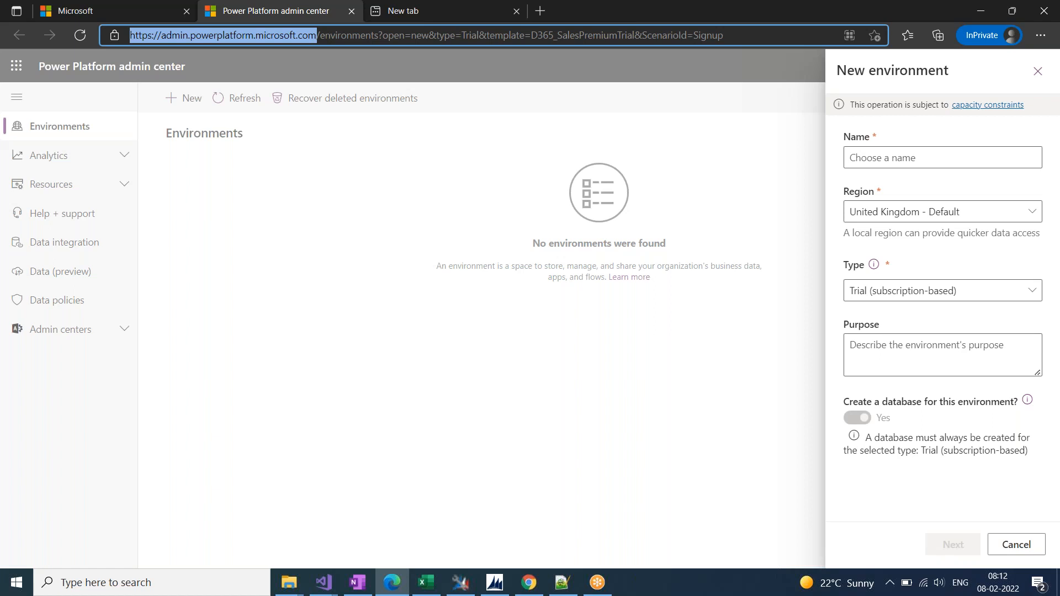
{"action": "left_click", "coordinate": [874, 159]}
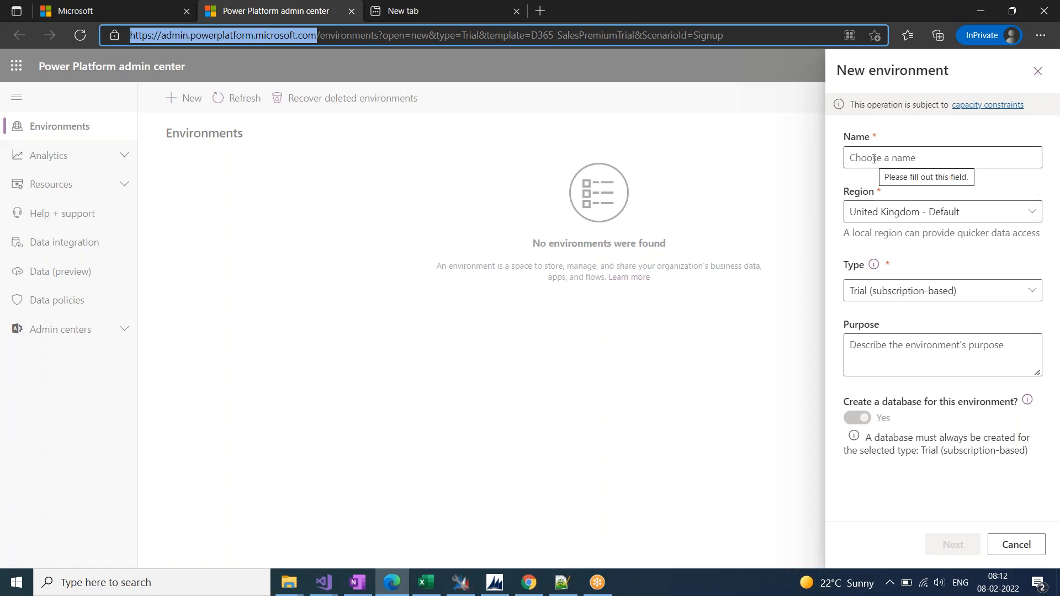
{"action": "type", "text": "Dev"}
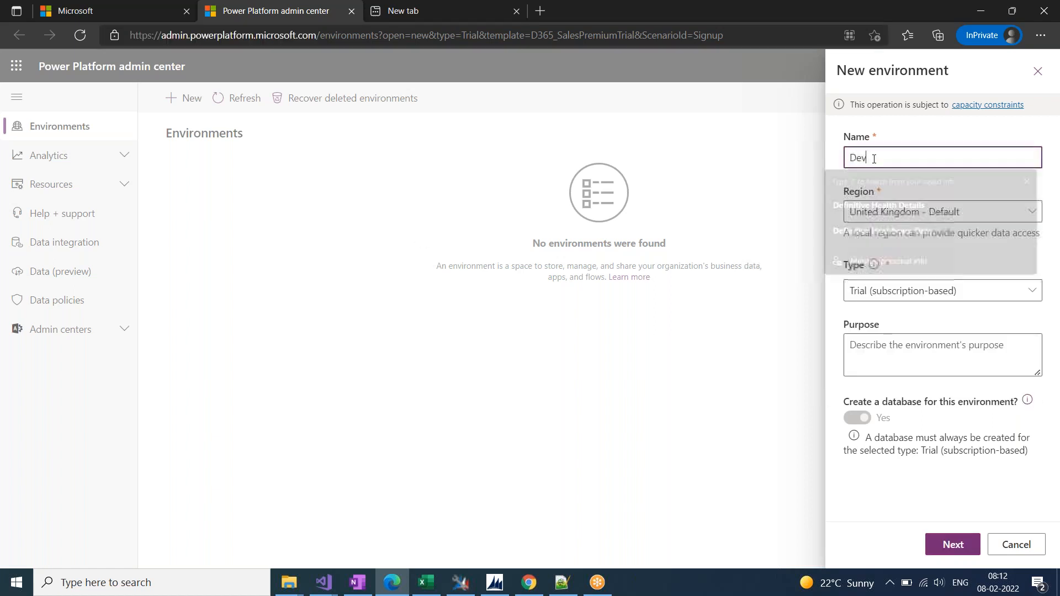
{"action": "type", "text": "soft"}
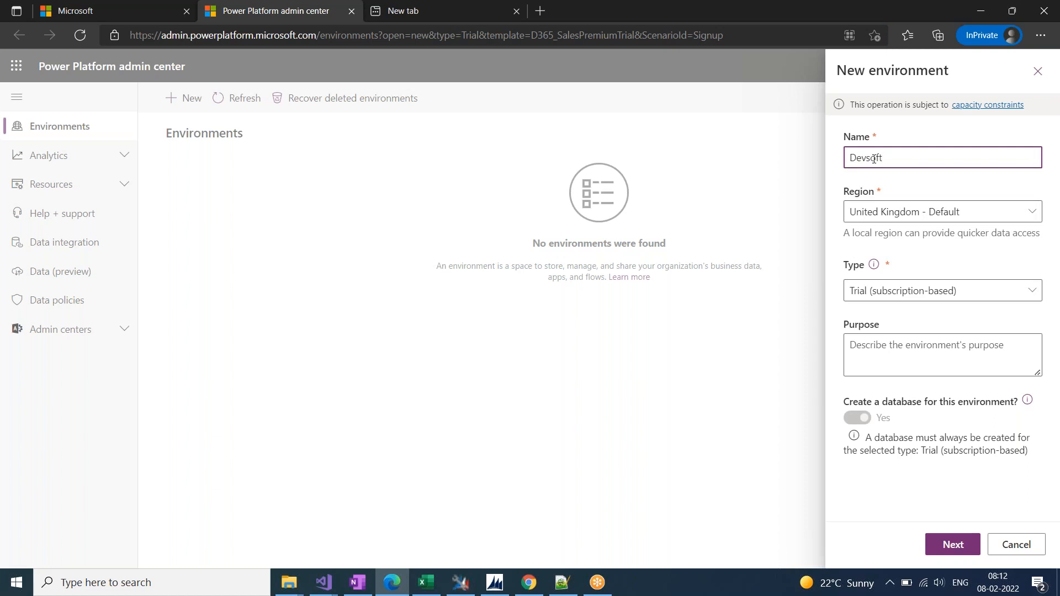
{"action": "type", "text": "touch"}
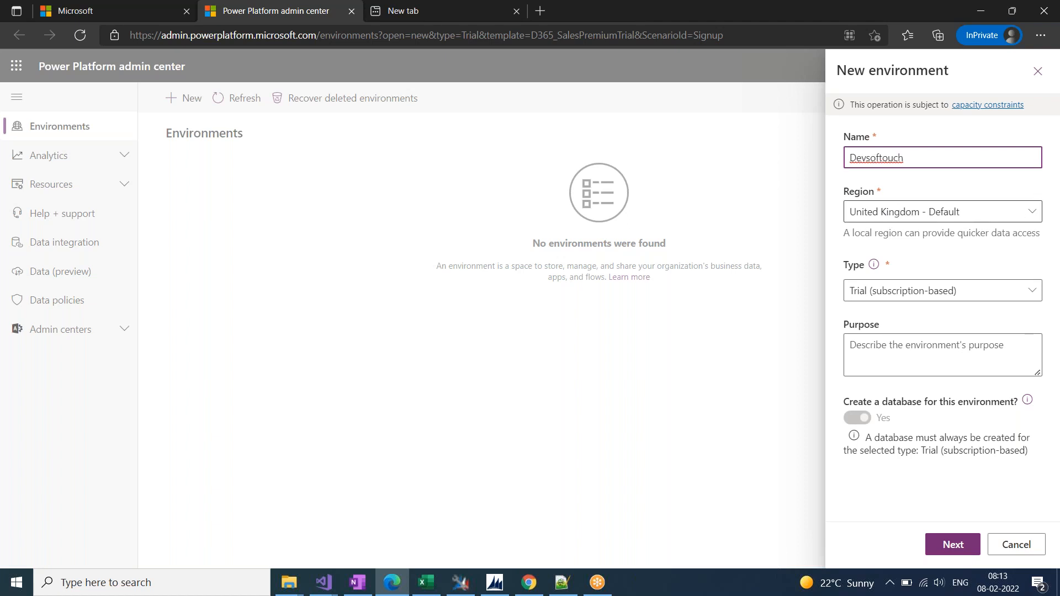
Select Trial (subscription-based) as the environment type and continue to the database settings.
{"action": "left_click", "coordinate": [945, 295]}
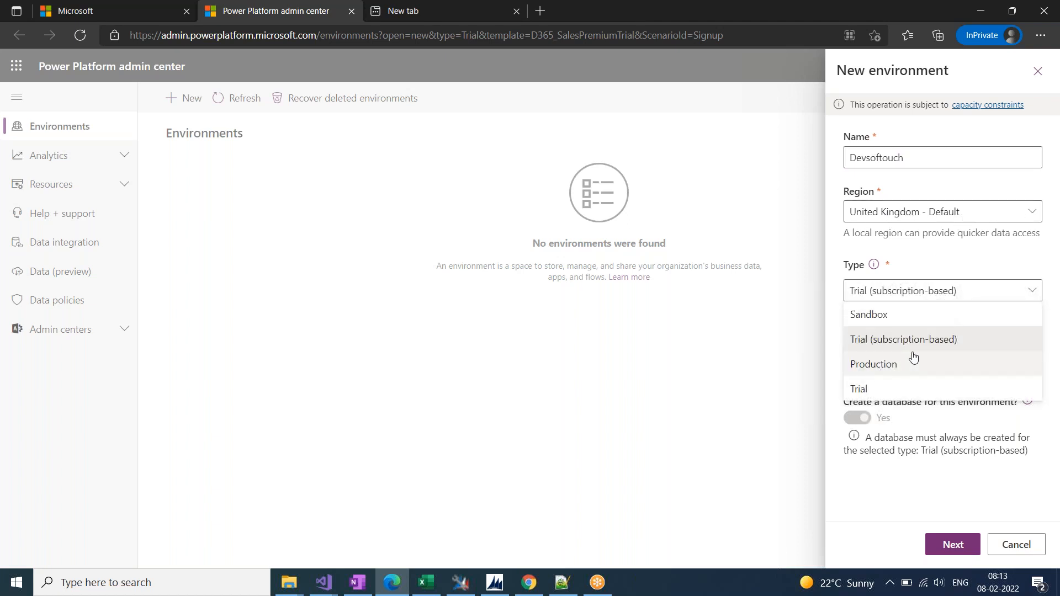
{"action": "left_click", "coordinate": [921, 343]}
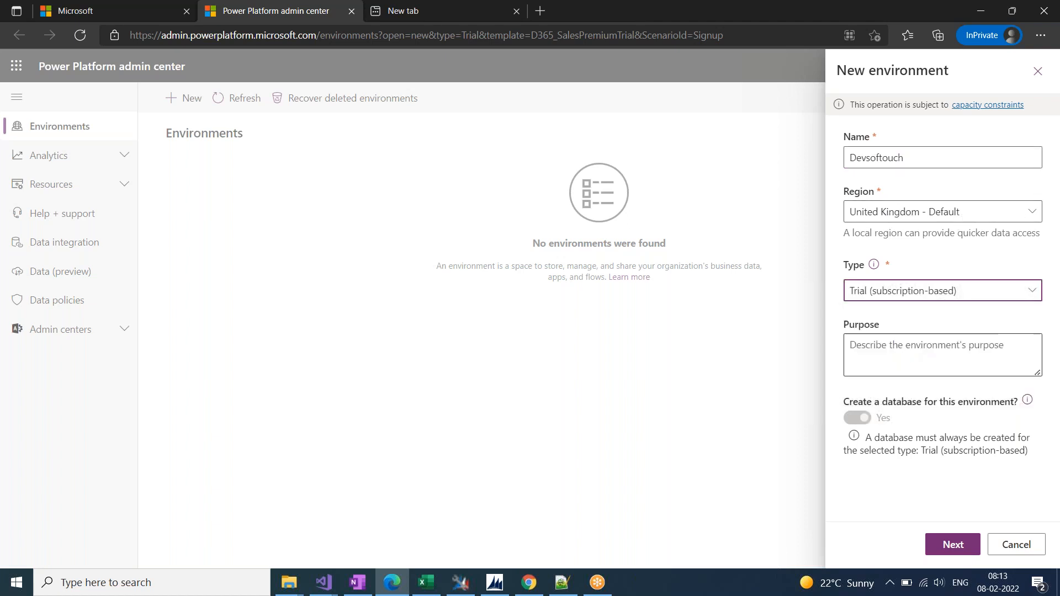
{"action": "left_click", "coordinate": [880, 297]}
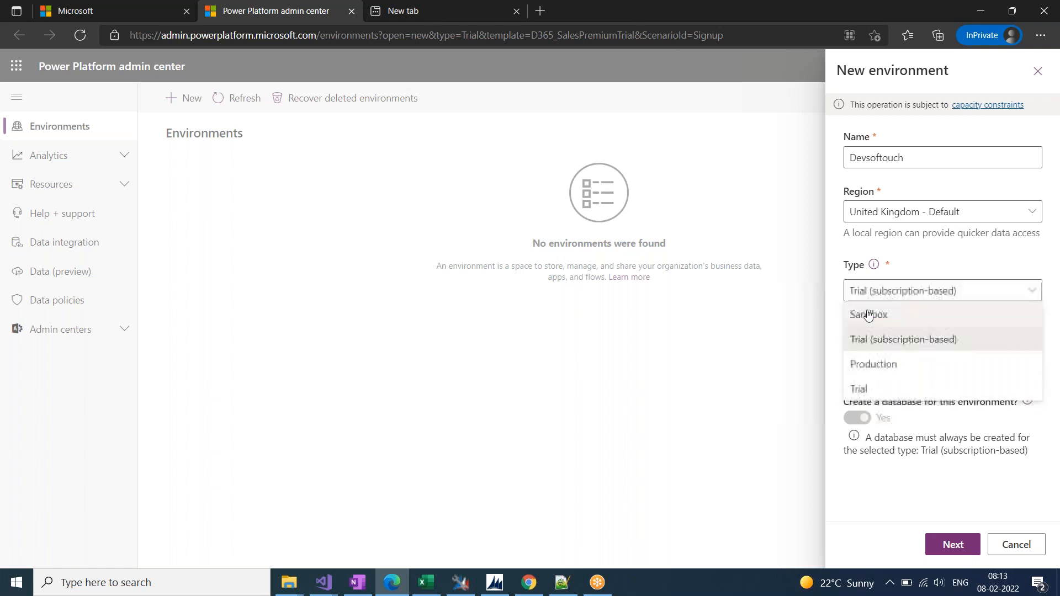
{"action": "left_click", "coordinate": [892, 349]}
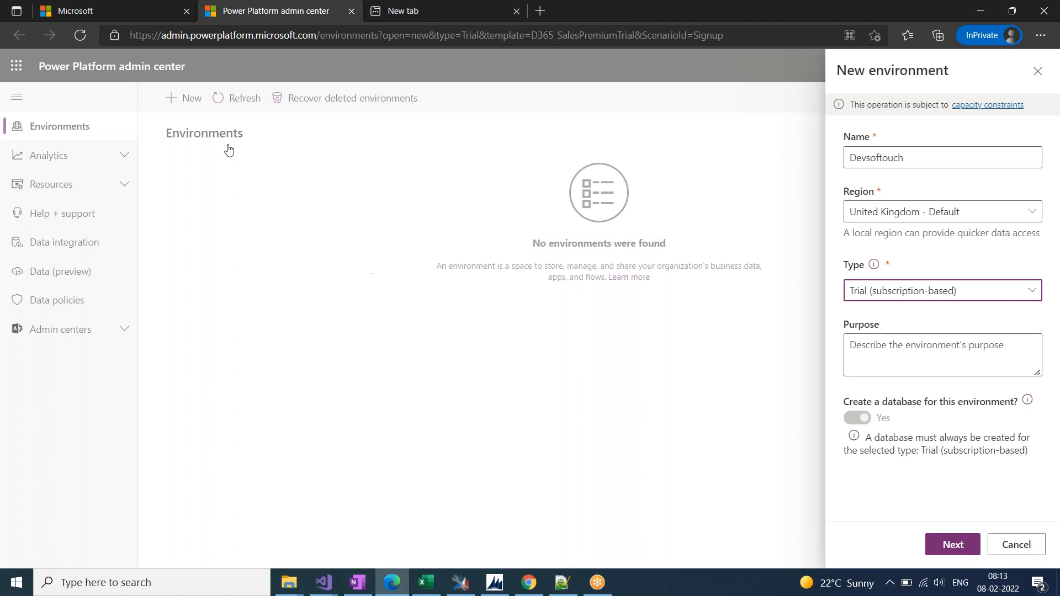
{"action": "left_click", "coordinate": [953, 546]}
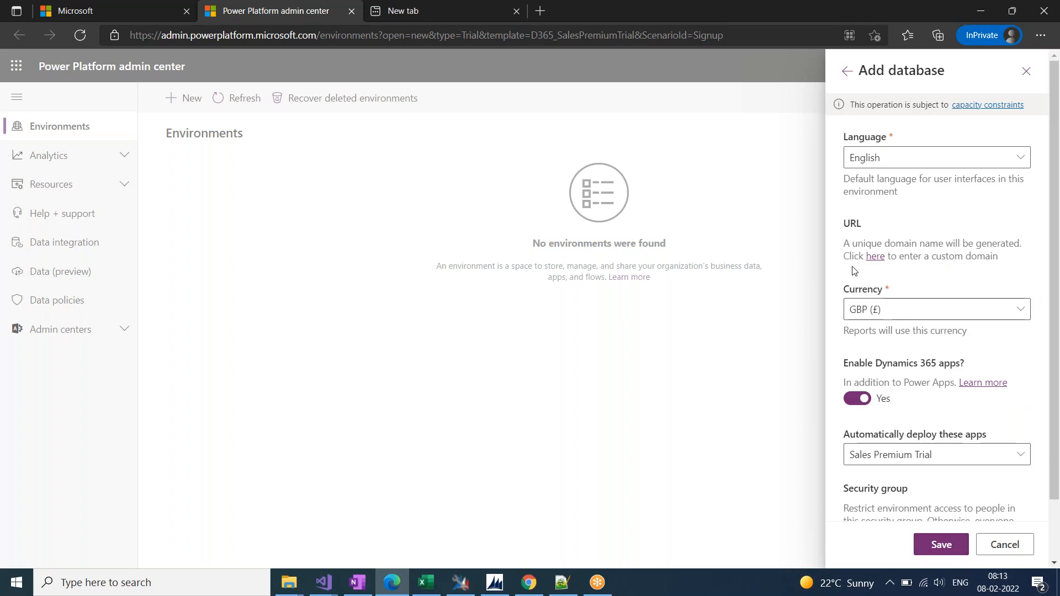
Keep English as the database language and enter devsoftouchorg as the custom domain for the environment's URL.
{"action": "left_click", "coordinate": [854, 160]}
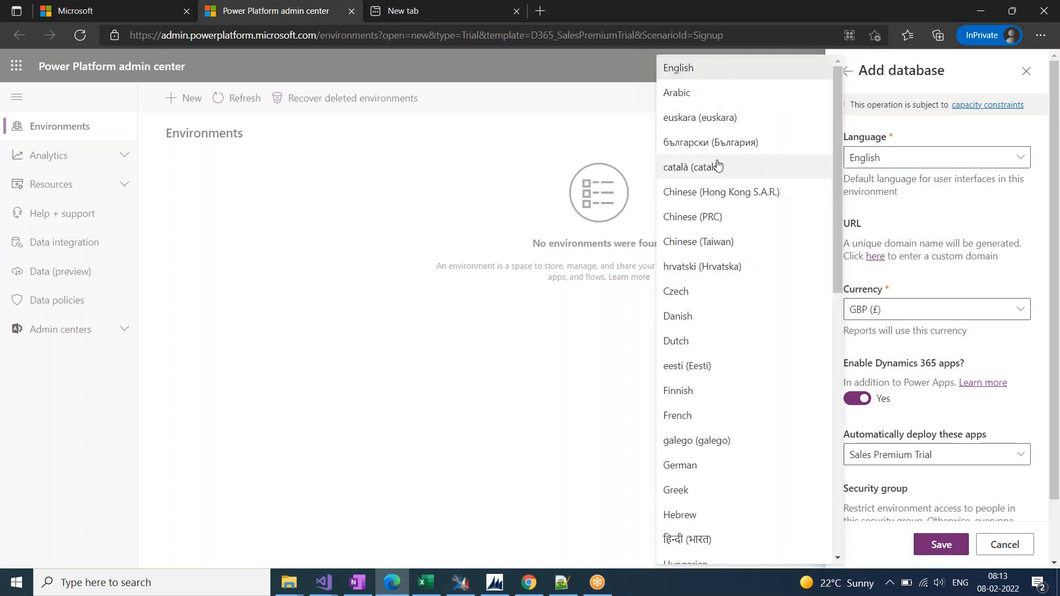
{"action": "left_click", "coordinate": [875, 161]}
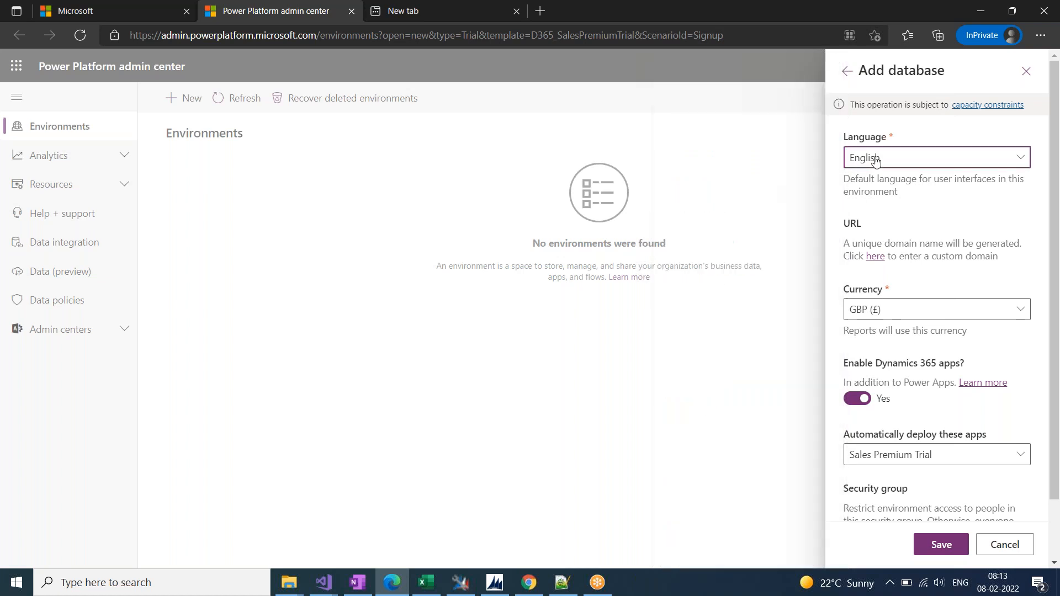
{"action": "left_click", "coordinate": [875, 257]}
{"action": "left_click", "coordinate": [872, 283]}
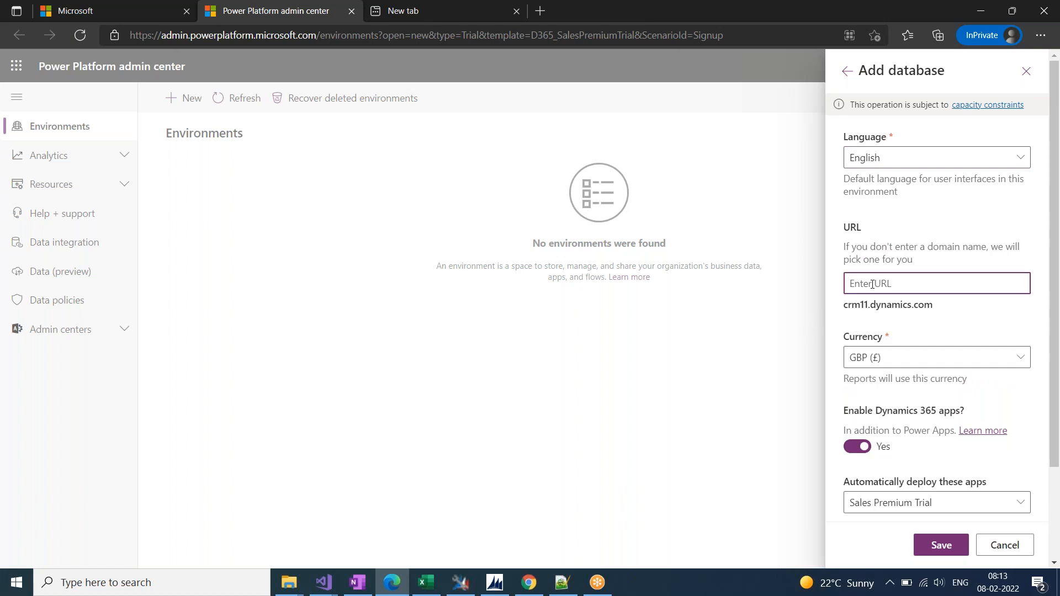
{"action": "type", "text": "devsoft"}
{"action": "type", "text": "ouchorg"}
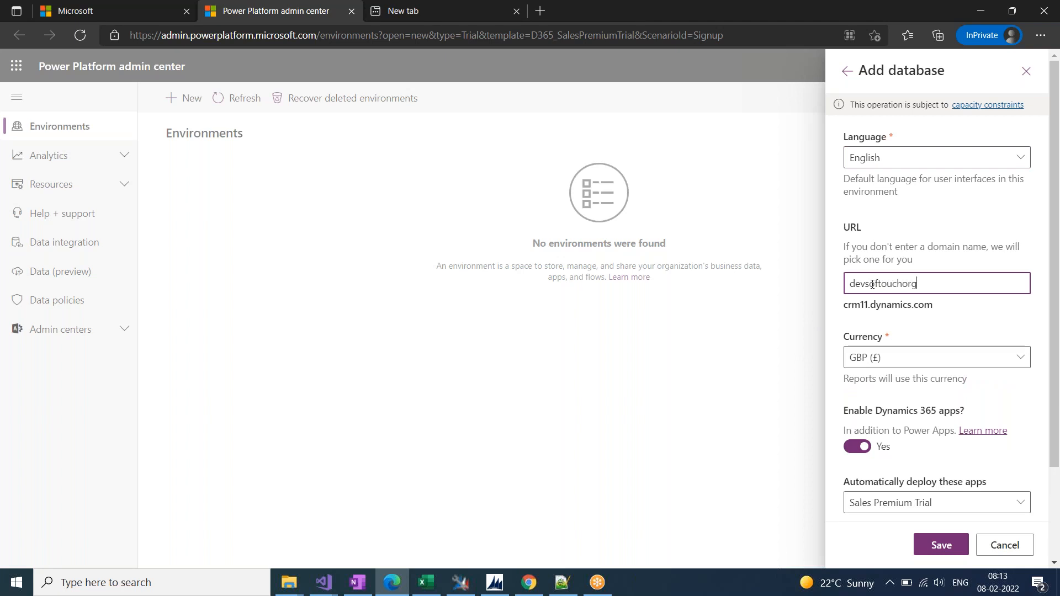
{"action": "left_click", "coordinate": [986, 329]}
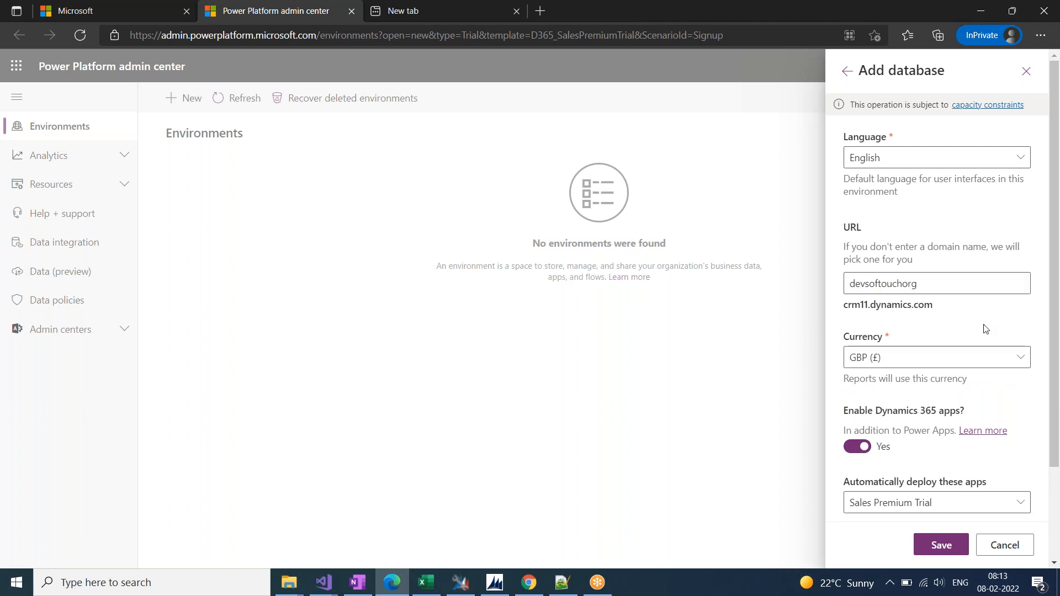
Set the database currency to USD ($).
{"action": "left_click", "coordinate": [872, 361]}
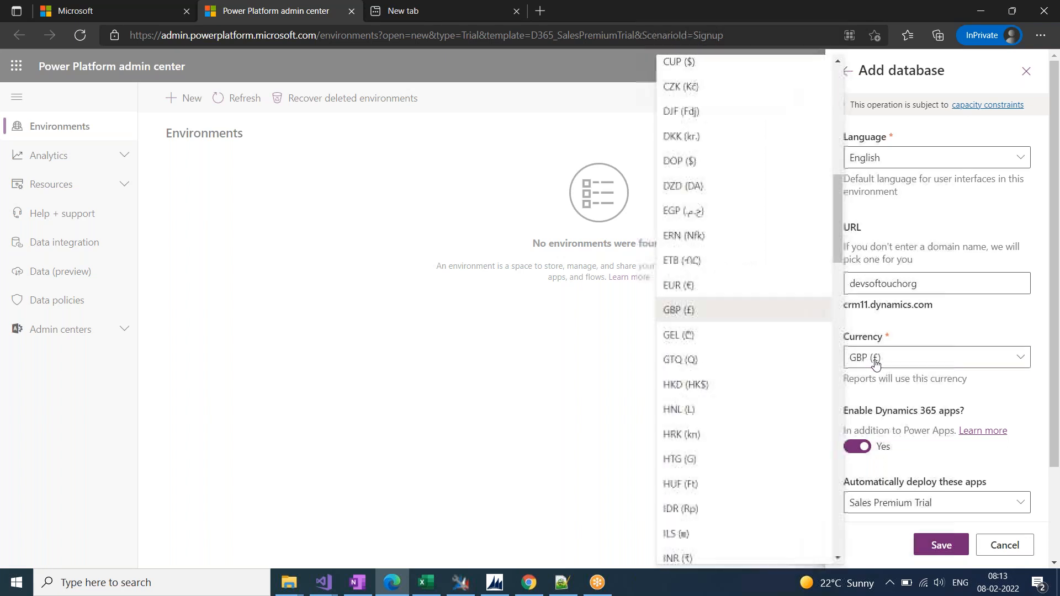
{"action": "scroll", "coordinate": [705, 549], "scroll_direction": "down", "scroll_amount": 10}
{"action": "scroll", "coordinate": [709, 498], "scroll_direction": "down", "scroll_amount": 10}
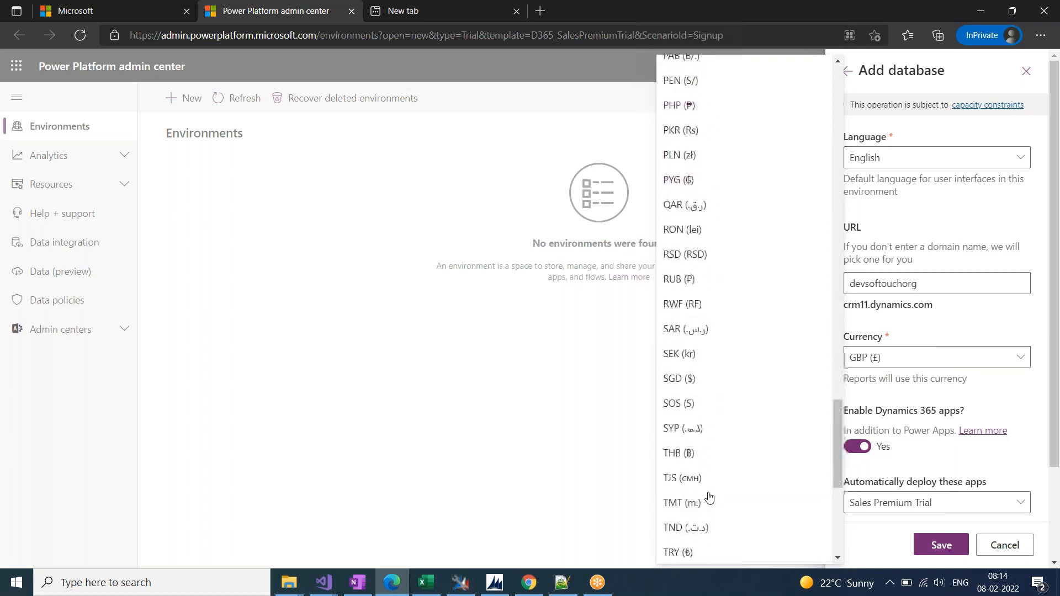
{"action": "scroll", "coordinate": [707, 500], "scroll_direction": "down", "scroll_amount": 5}
{"action": "left_click", "coordinate": [717, 291]}
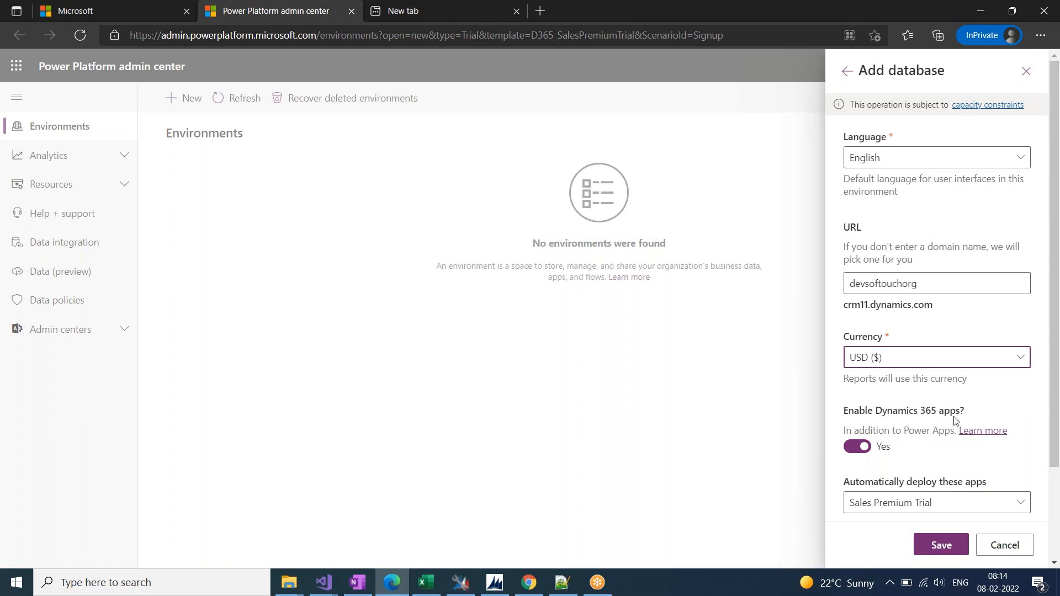
Choose All enterprise applications as the Dynamics 365 apps to deploy automatically.
{"action": "scroll", "coordinate": [944, 442], "scroll_direction": "down", "scroll_amount": 2}
{"action": "left_click", "coordinate": [879, 387]}
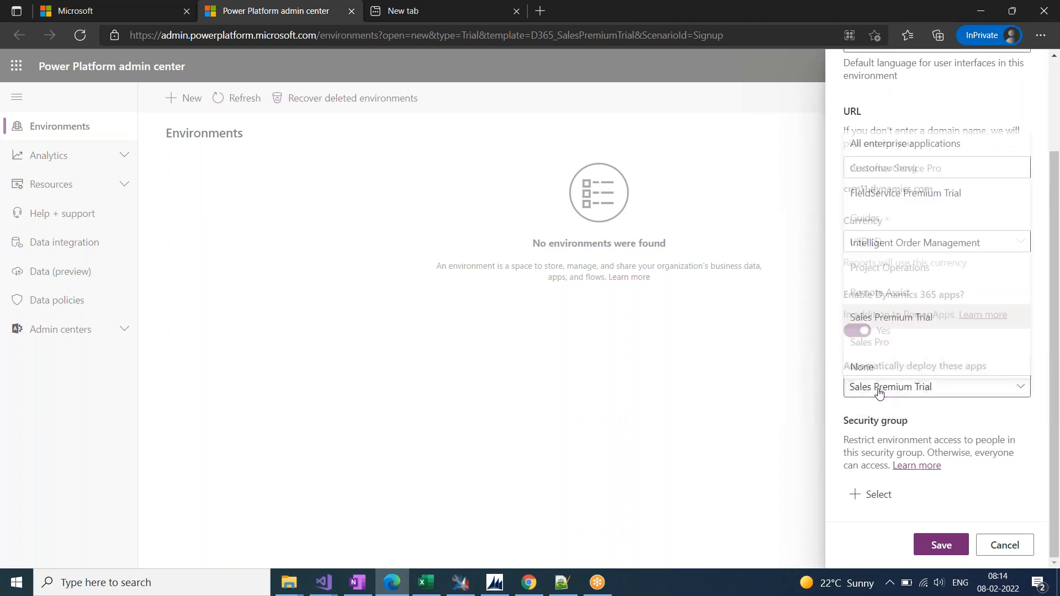
{"action": "left_click", "coordinate": [895, 145]}
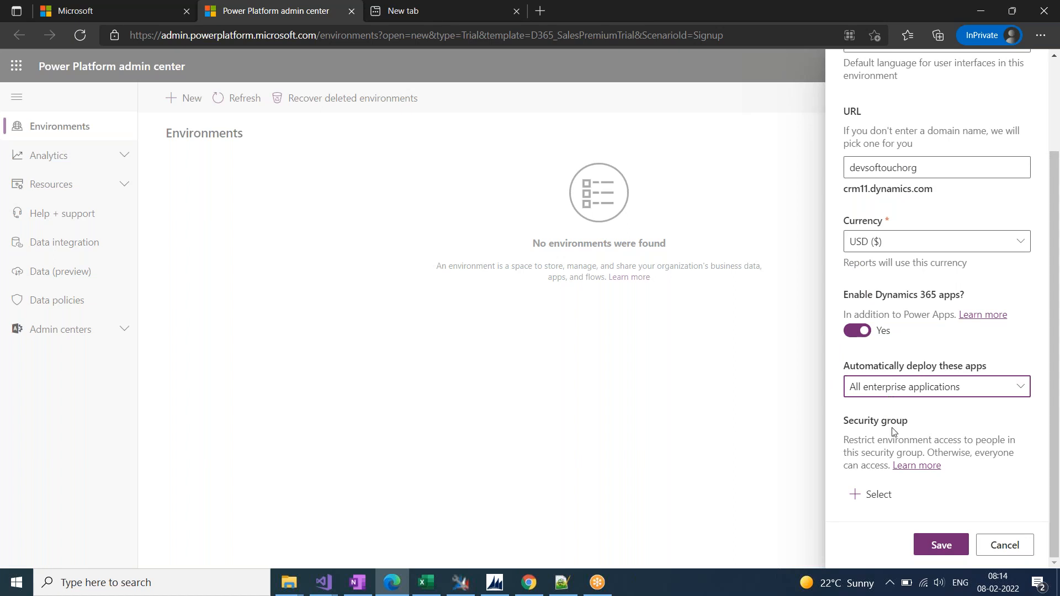
{"action": "left_click", "coordinate": [930, 396]}
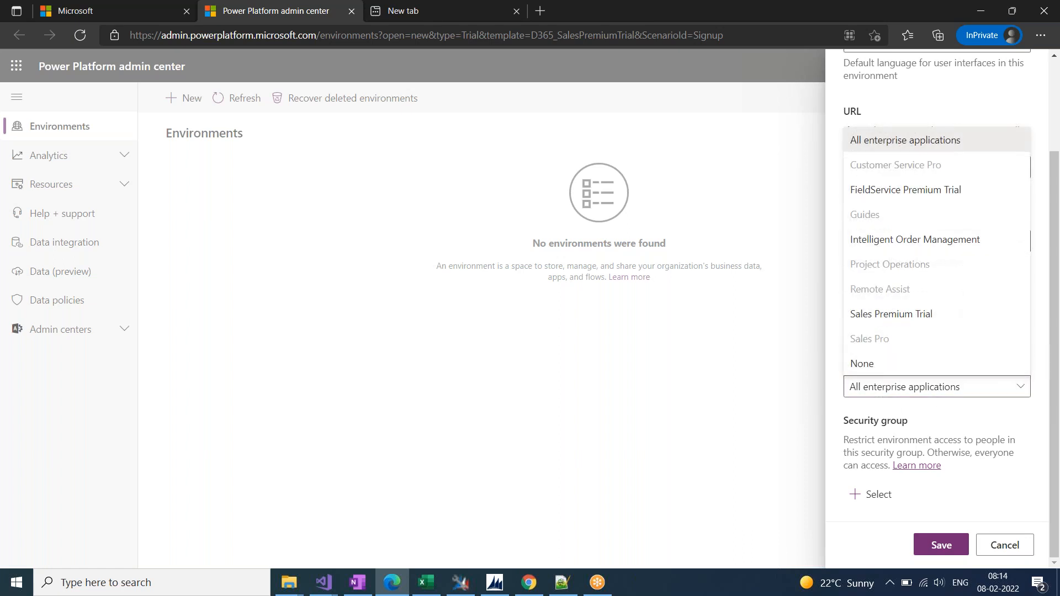
{"action": "left_click", "coordinate": [968, 415]}
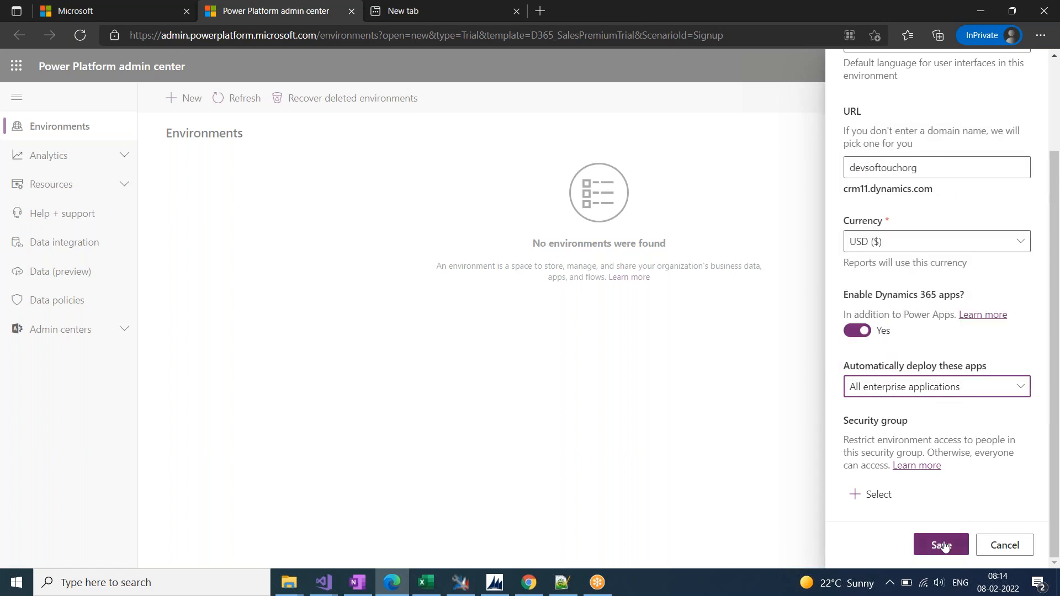
Save the database settings without selecting a security group to create the environment.
{"action": "left_click", "coordinate": [849, 418]}
{"action": "left_click_drag", "start_coordinate": [848, 420], "coordinate": [918, 424]}
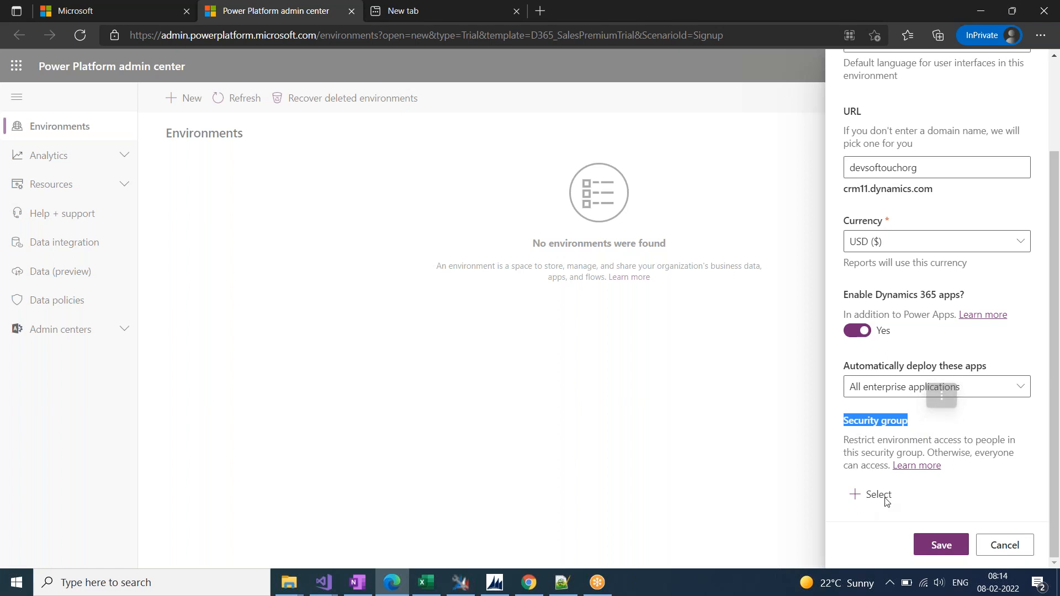
{"action": "left_click", "coordinate": [943, 547]}
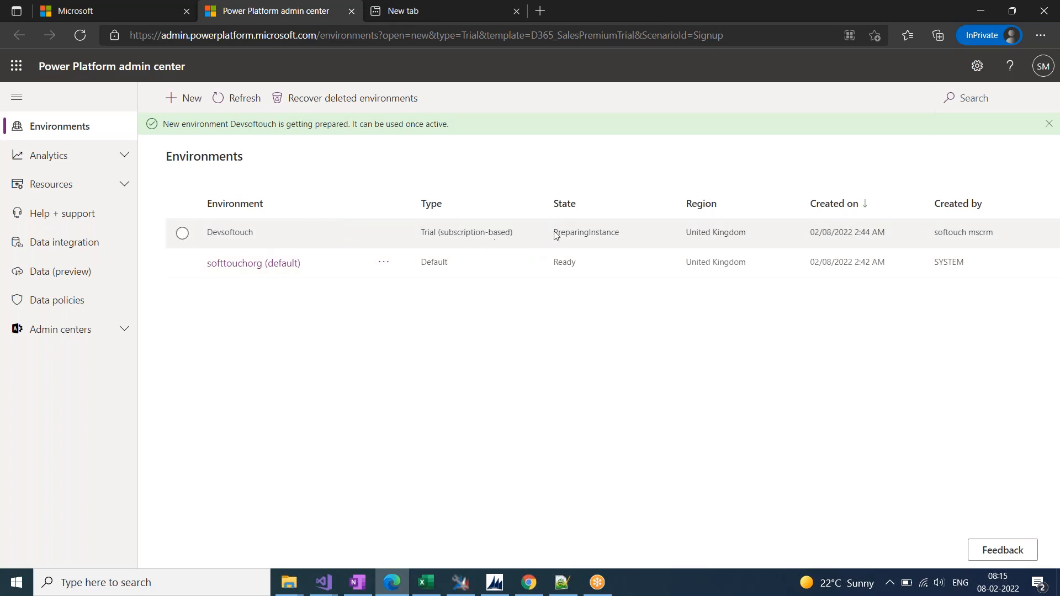
Check the state of the Devsoftouch environment, deselect it and refresh the environments list.
{"action": "double_click", "coordinate": [622, 234]}
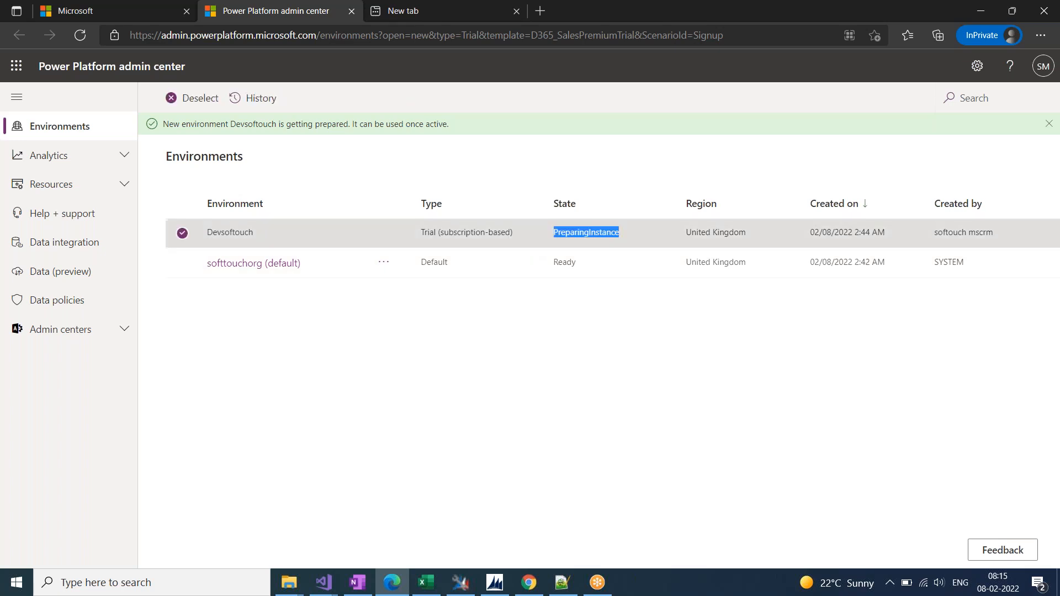
{"action": "left_click", "coordinate": [276, 346]}
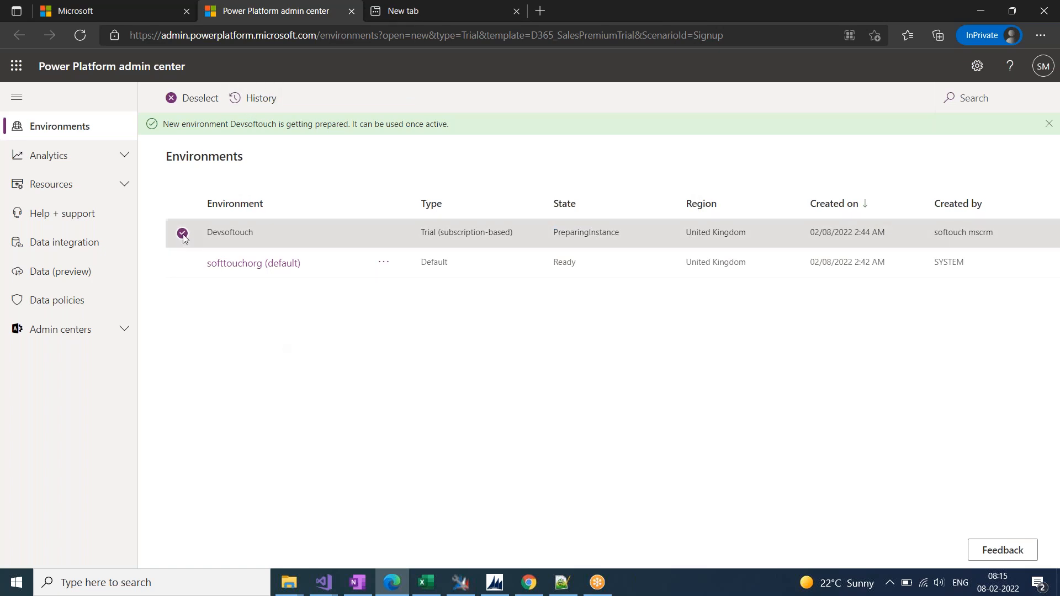
{"action": "left_click", "coordinate": [182, 231]}
{"action": "left_click", "coordinate": [238, 98]}
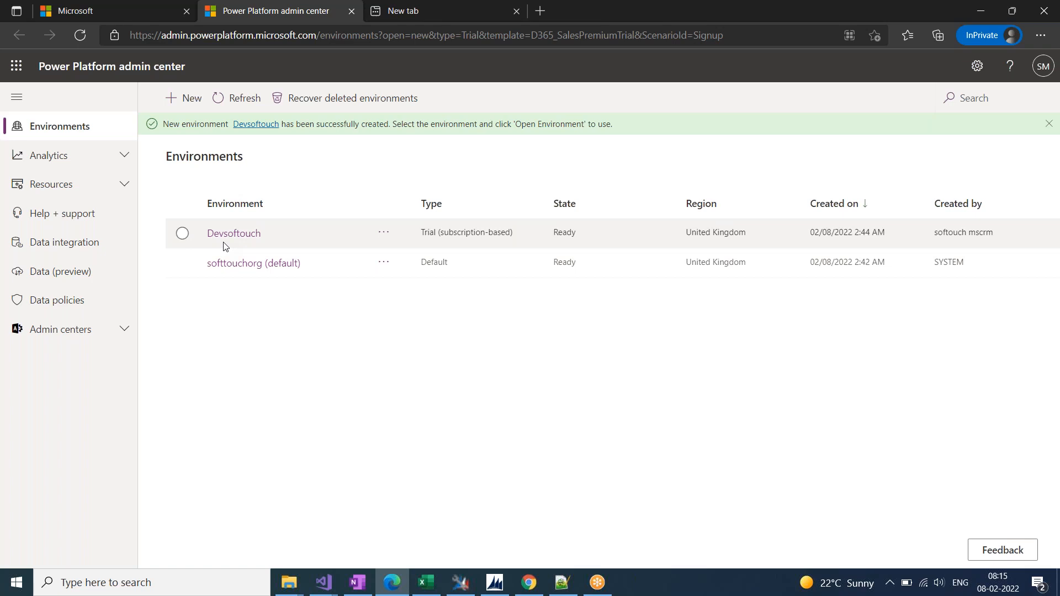
Select the Devsoftouch environment and show its available actions.
{"action": "left_click", "coordinate": [182, 234]}
{"action": "left_click", "coordinate": [384, 232]}
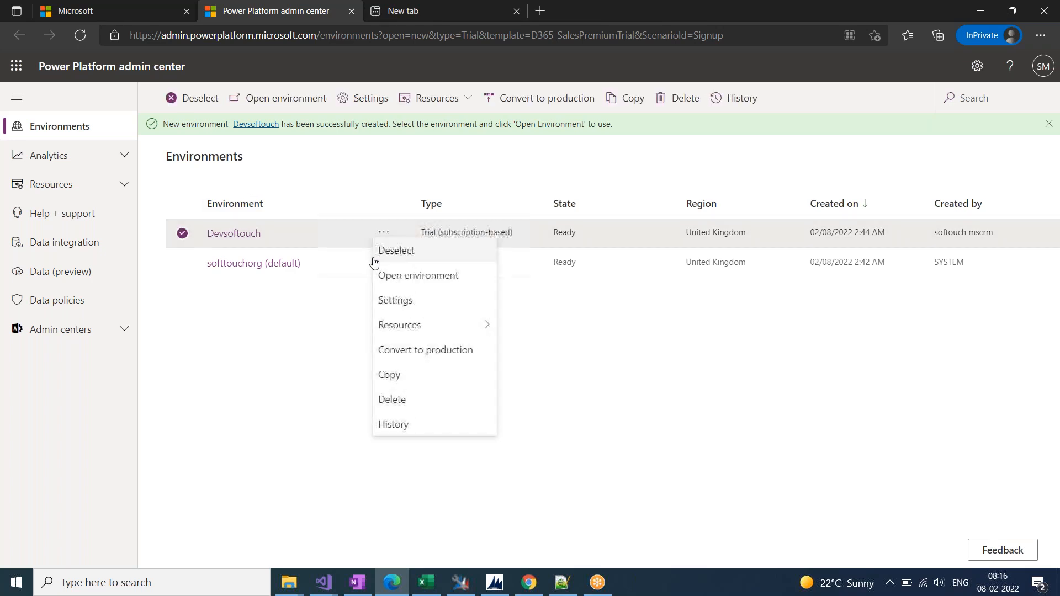
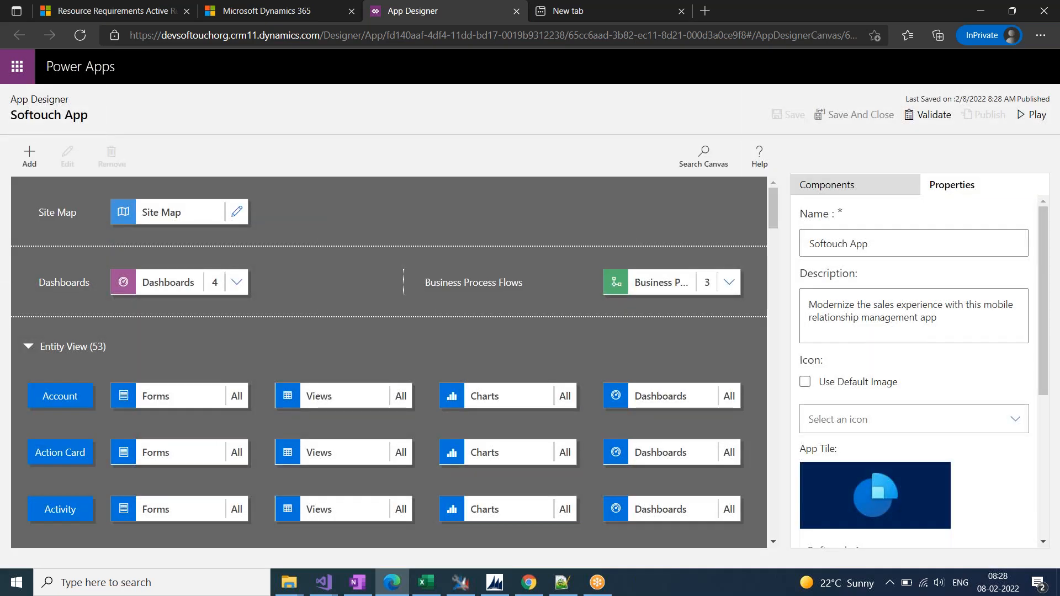
Save and close the Softouch App in the App Designer, and reload the Resource Scheduling page.
{"action": "left_click", "coordinate": [862, 114]}
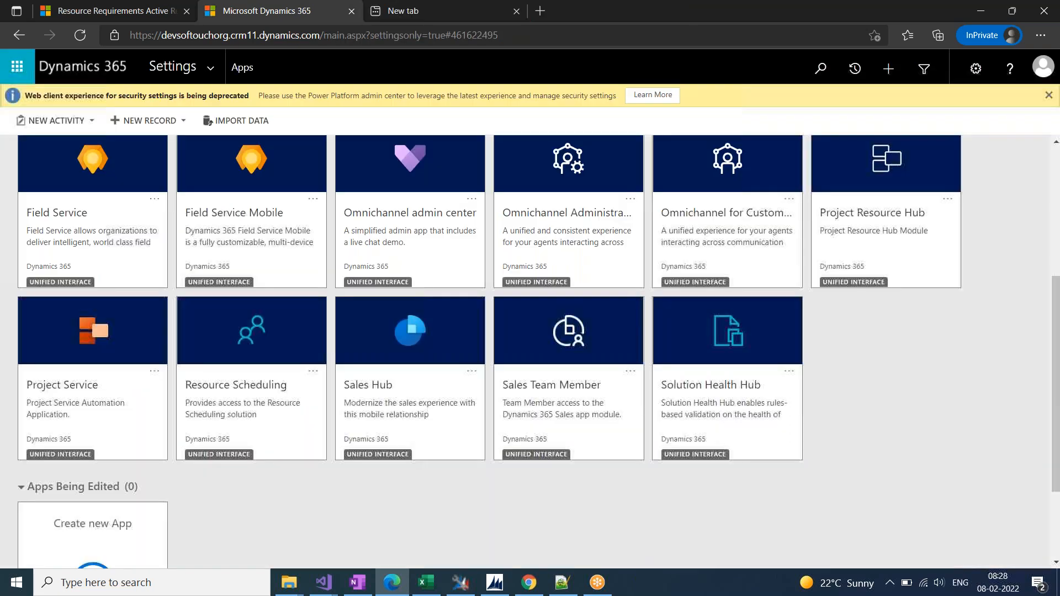
{"action": "left_click", "coordinate": [121, 5]}
{"action": "left_click", "coordinate": [124, 34]}
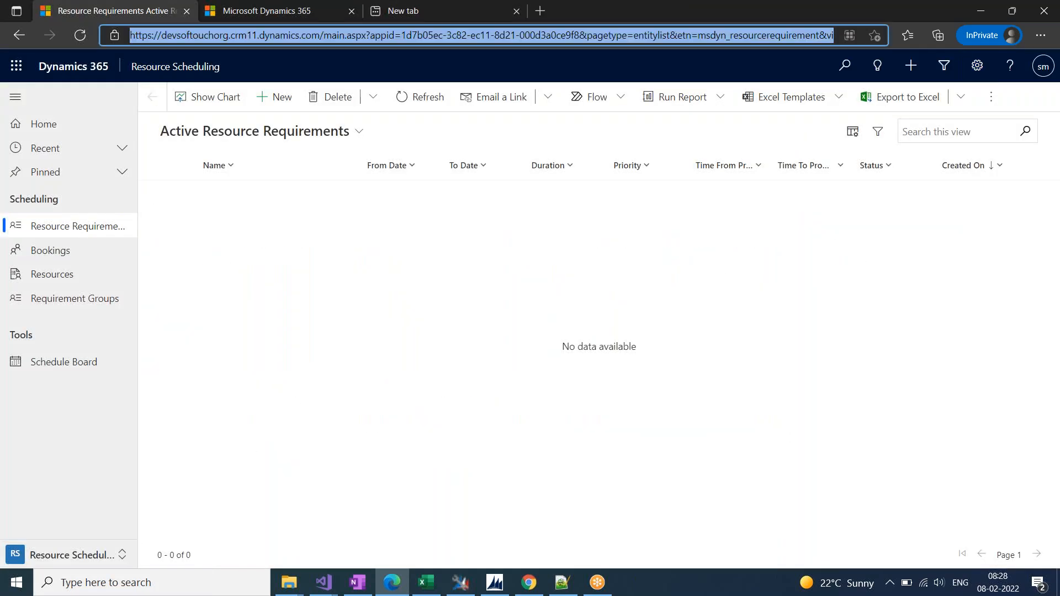
{"action": "key", "text": "Return"}
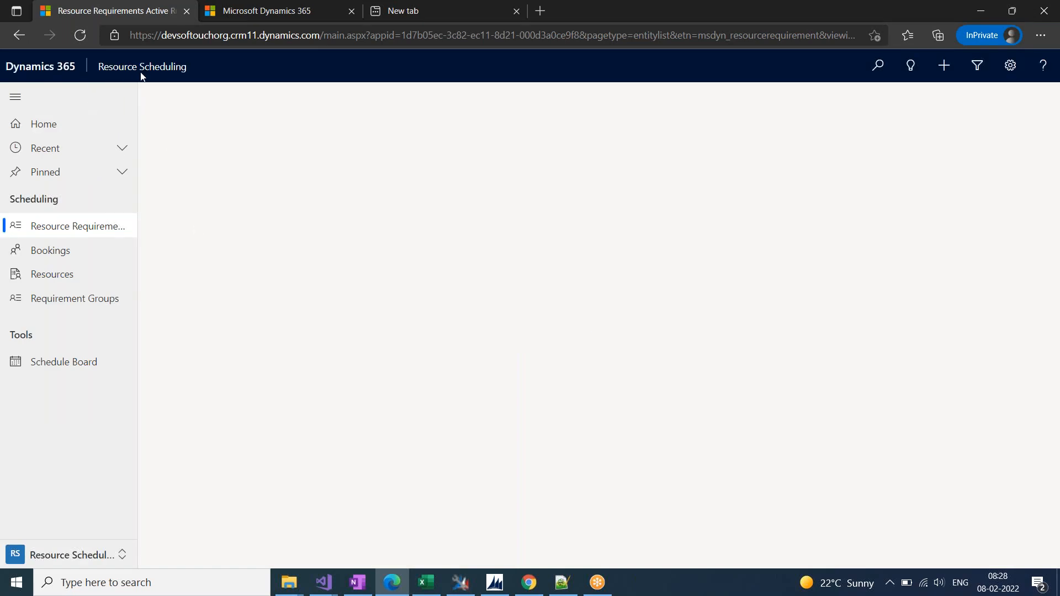
Open the Softouch App from the list of published apps.
{"action": "left_click", "coordinate": [142, 66]}
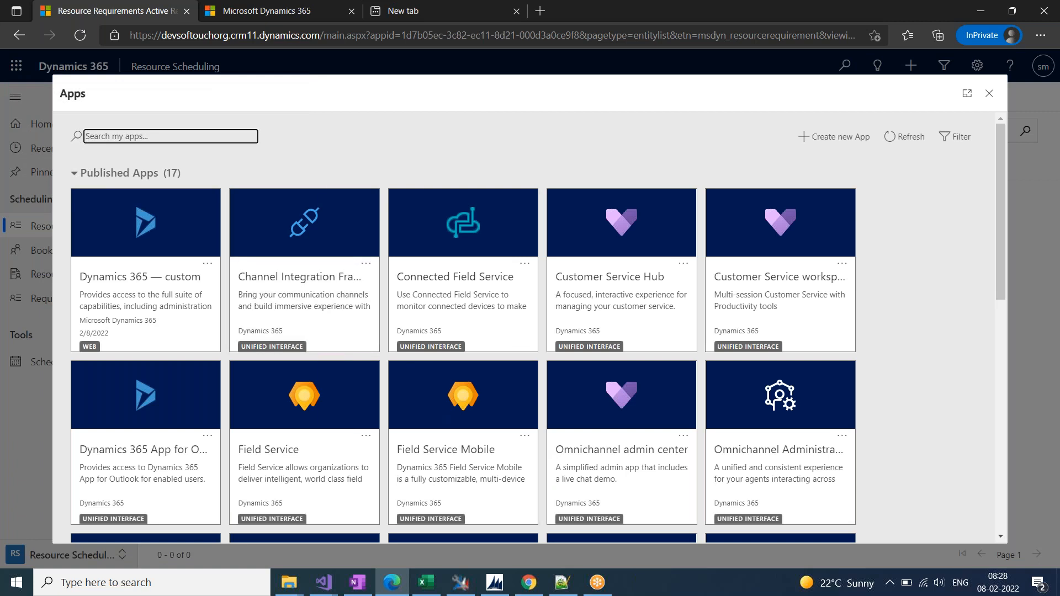
{"action": "scroll", "coordinate": [240, 440], "scroll_direction": "down", "scroll_amount": 5}
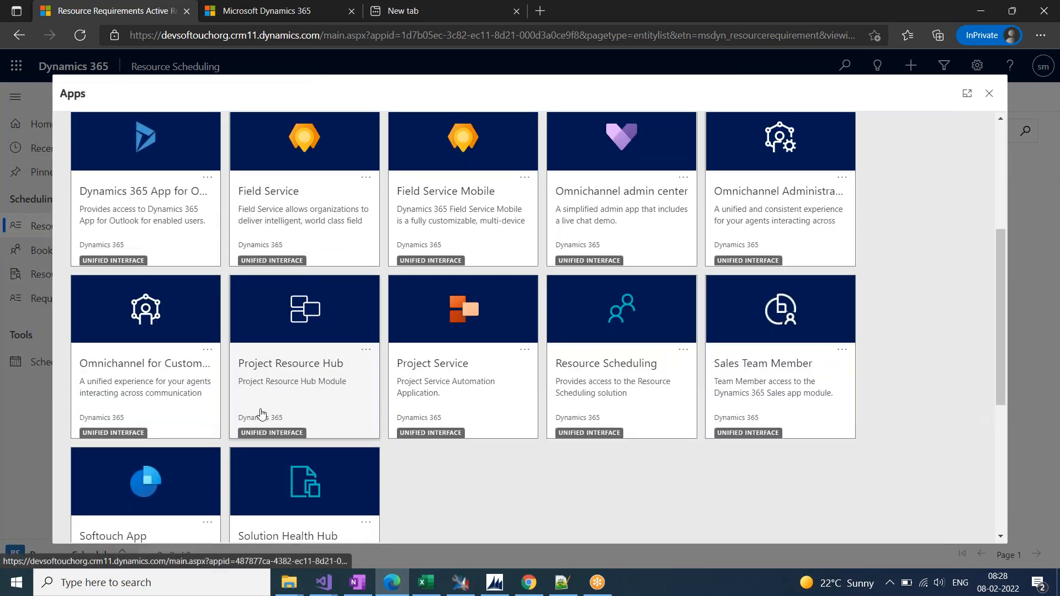
{"action": "scroll", "coordinate": [240, 440], "scroll_direction": "down", "scroll_amount": 2}
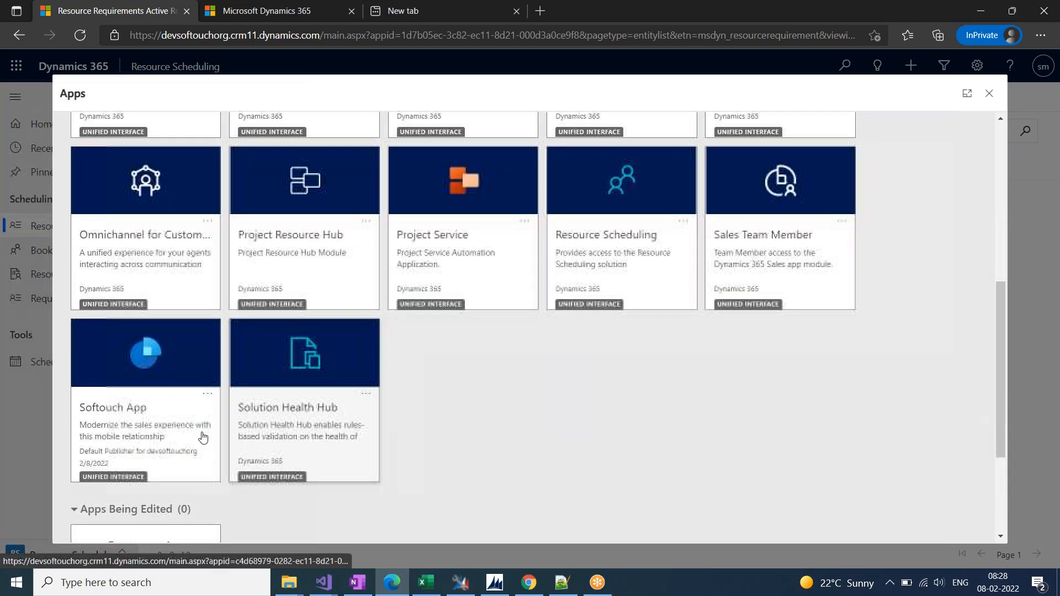
{"action": "left_click", "coordinate": [101, 413]}
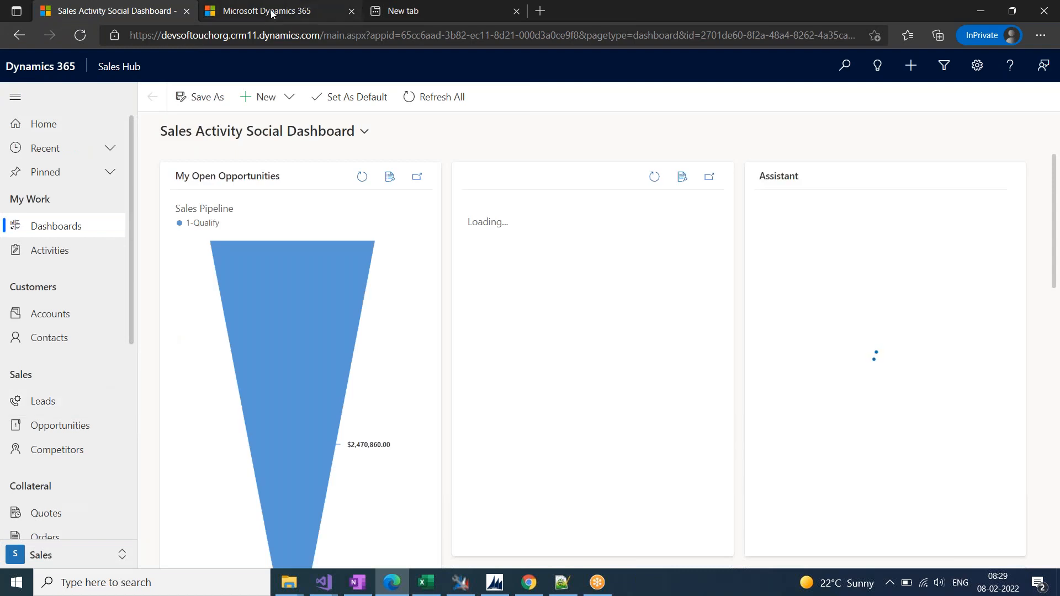
Compare the apps list in the Dynamics 365 settings area with the Sales Activity Social Dashboard.
{"action": "left_click", "coordinate": [255, 21]}
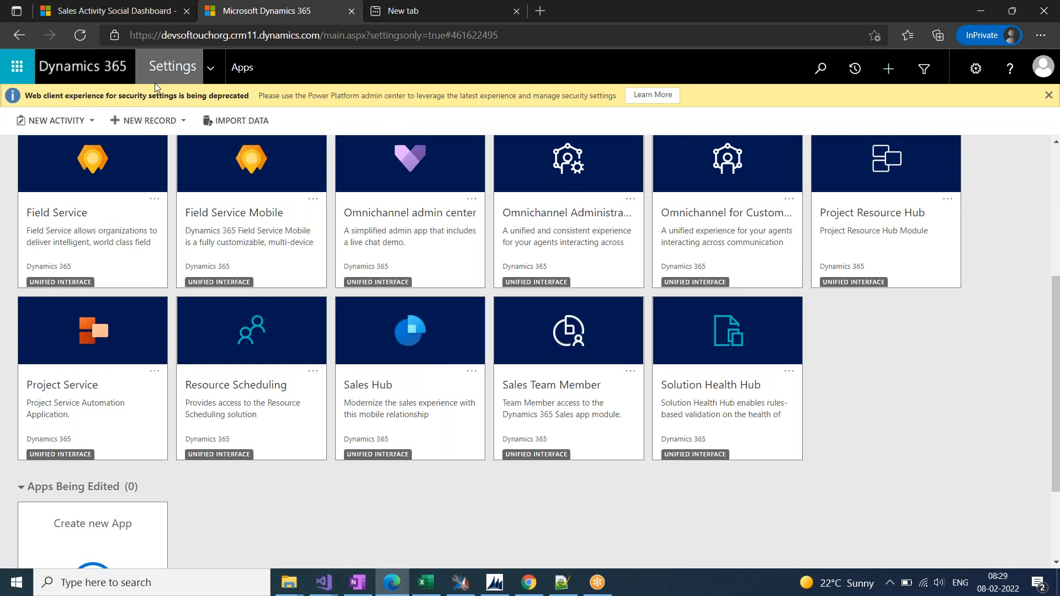
{"action": "left_click", "coordinate": [82, 8]}
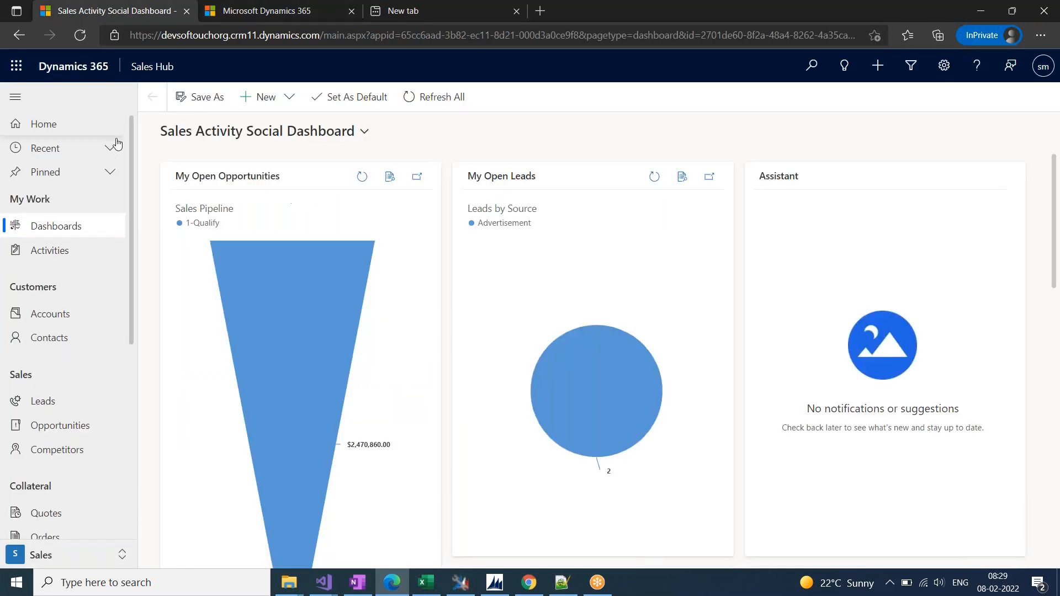
{"action": "left_click", "coordinate": [255, 11]}
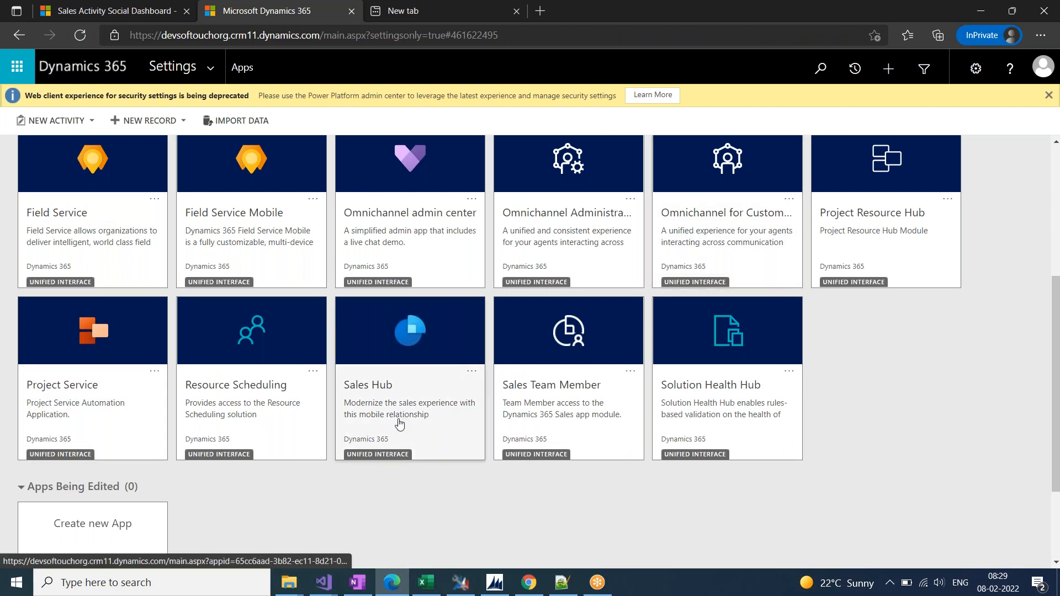
{"action": "left_click", "coordinate": [211, 72]}
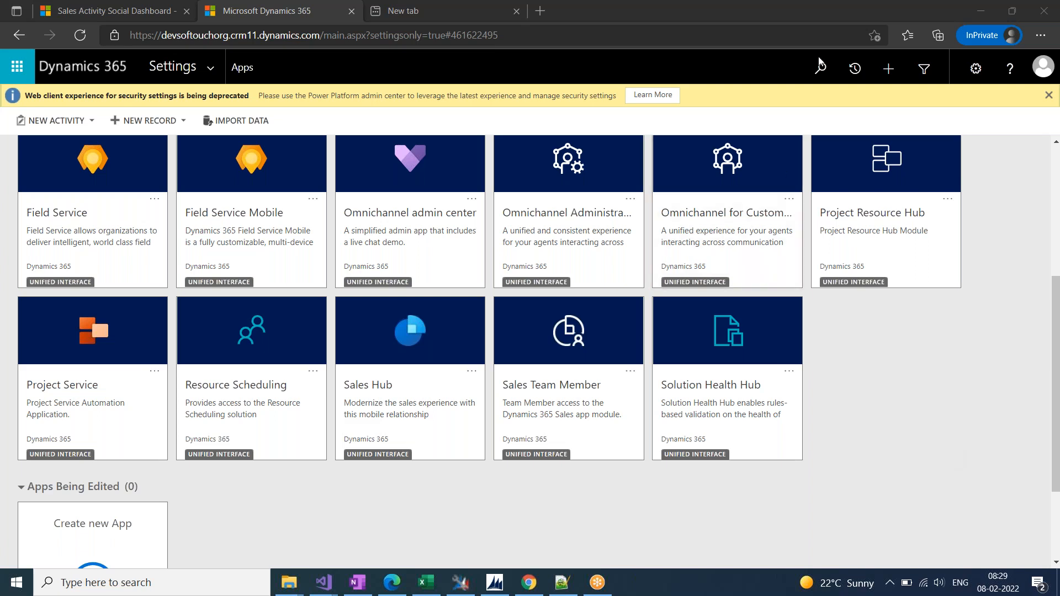
{"action": "left_click", "coordinate": [209, 69]}
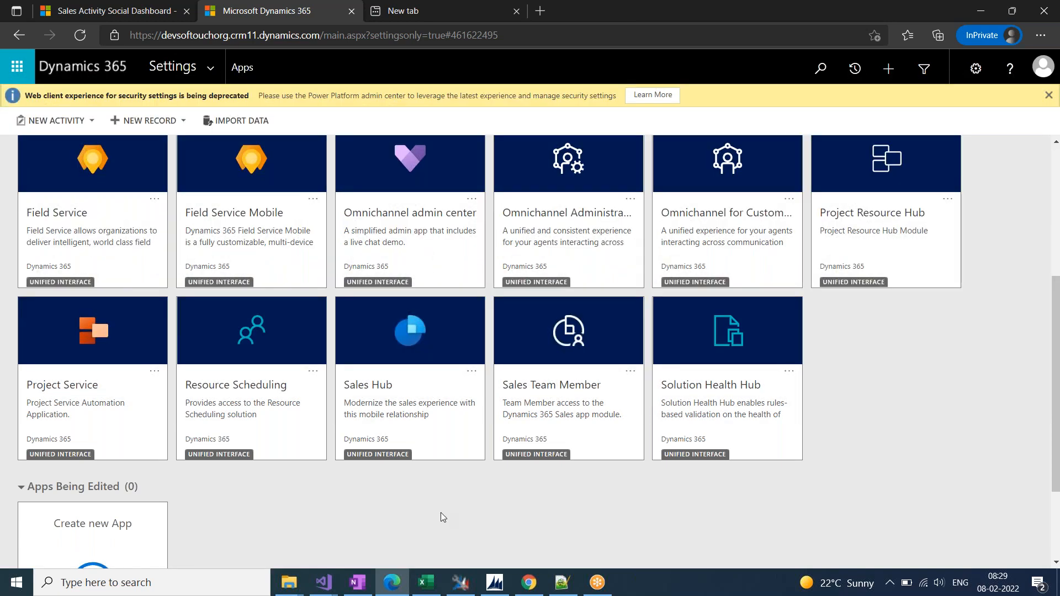
Look over the sales app's settings options, its system dashboards and the My Activities list.
{"action": "left_click", "coordinate": [120, 6]}
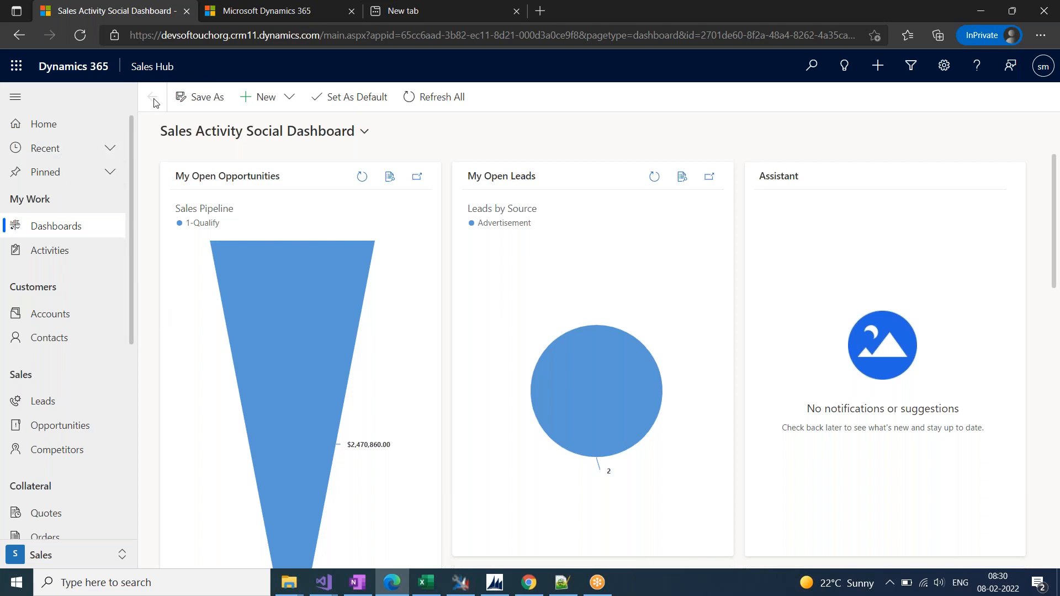
{"action": "left_click", "coordinate": [944, 67]}
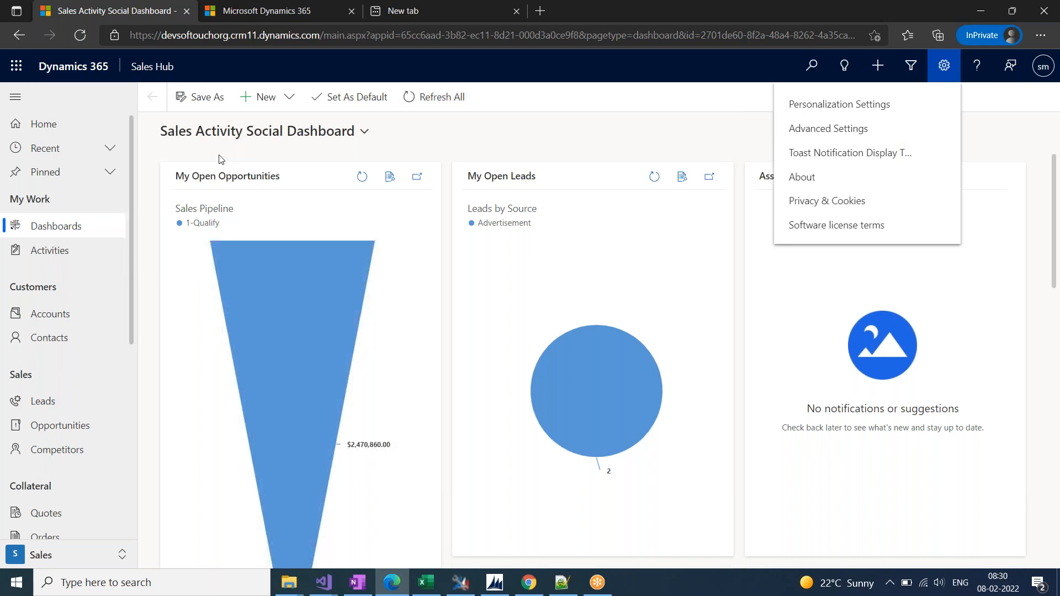
{"action": "left_click", "coordinate": [253, 132]}
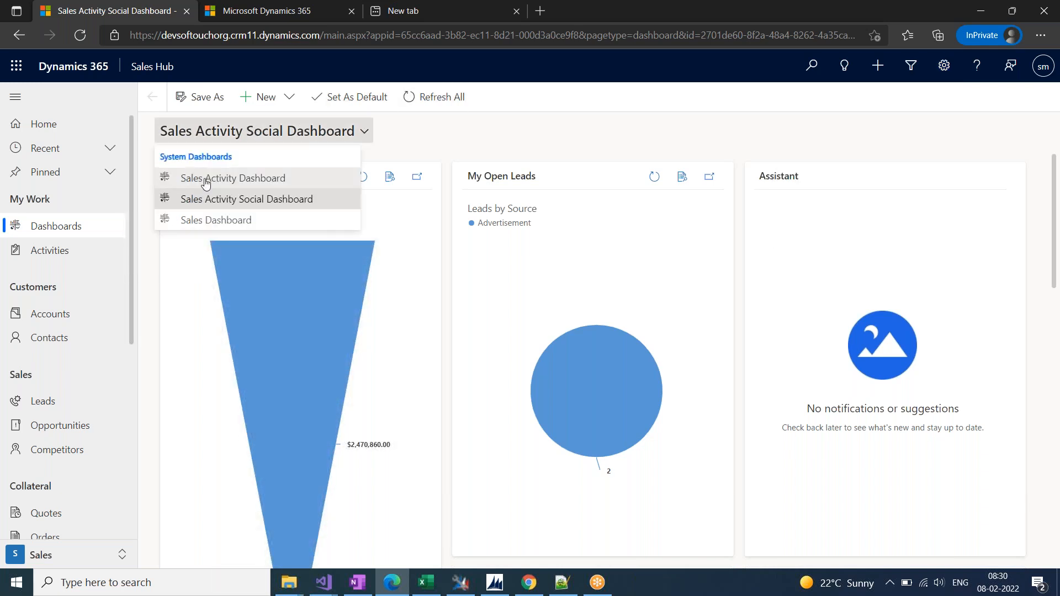
{"action": "left_click", "coordinate": [53, 253]}
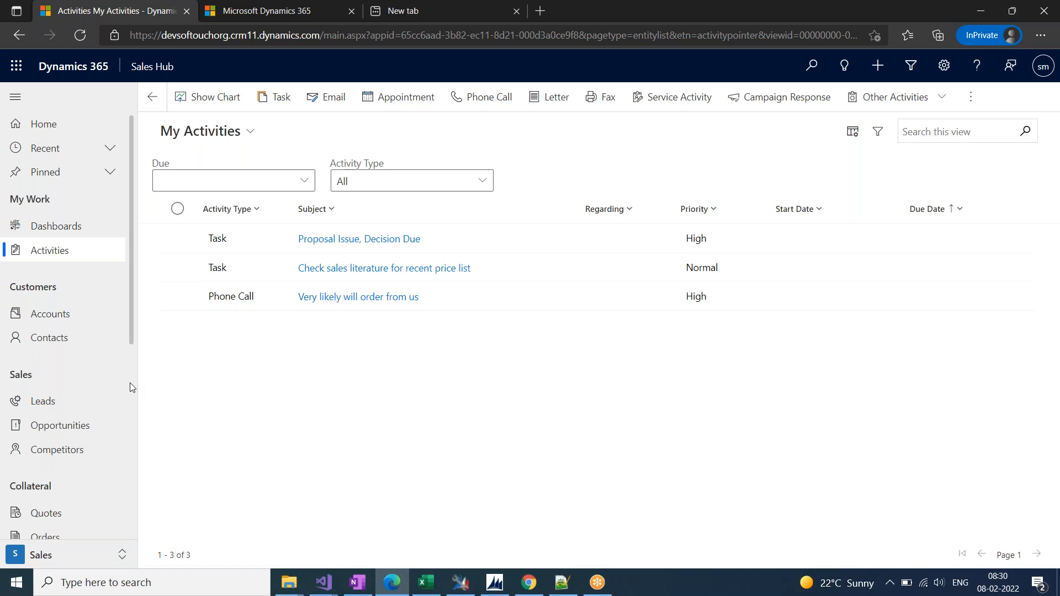
View a blank new contact form, leave it and delete the only record in My Active Contacts.
{"action": "left_click", "coordinate": [40, 344]}
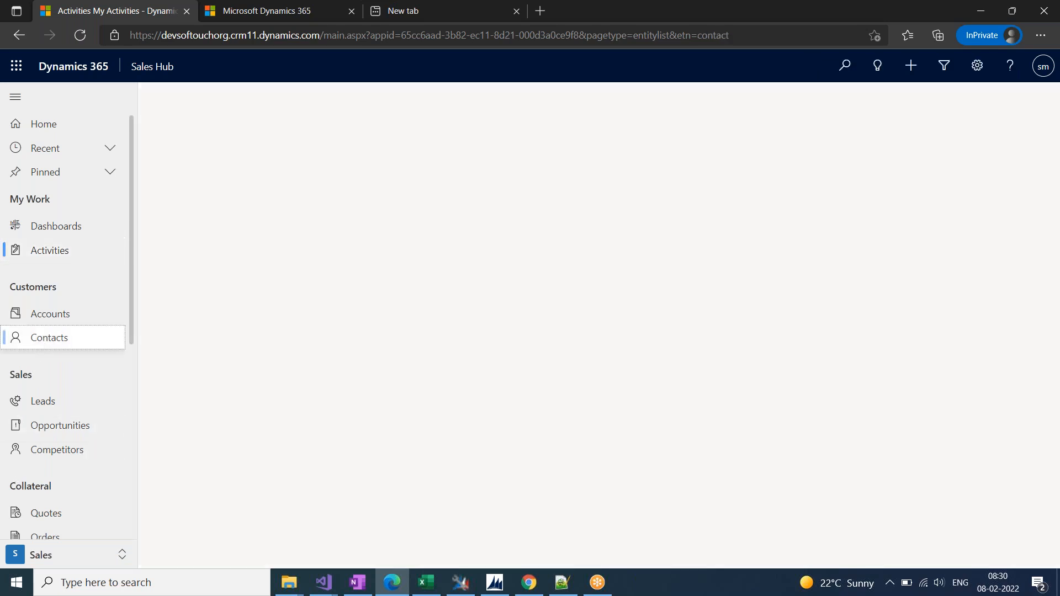
{"action": "left_click", "coordinate": [280, 105]}
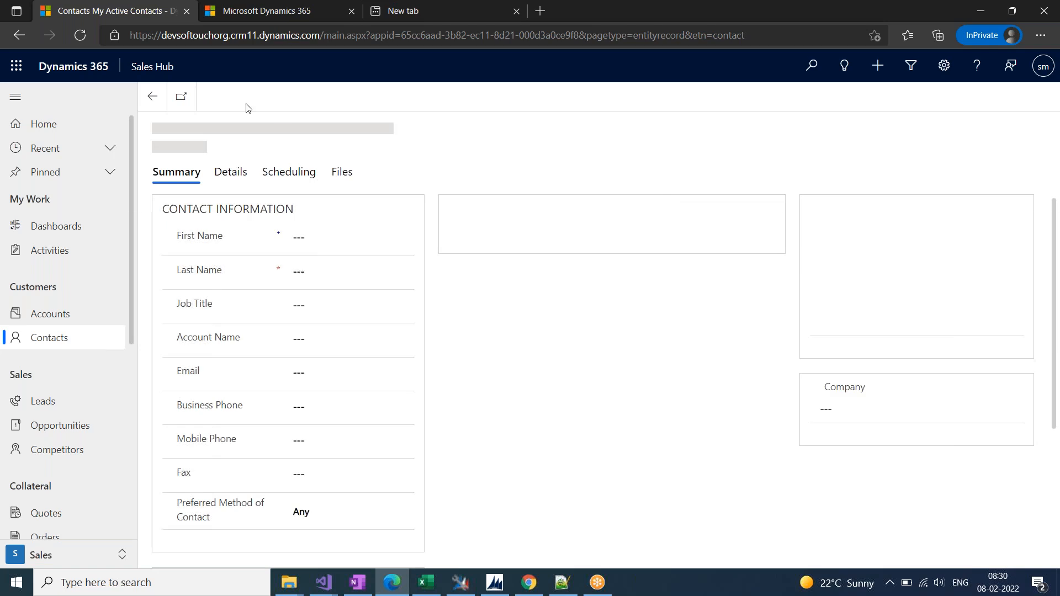
{"action": "left_click", "coordinate": [145, 110]}
{"action": "left_click", "coordinate": [176, 194]}
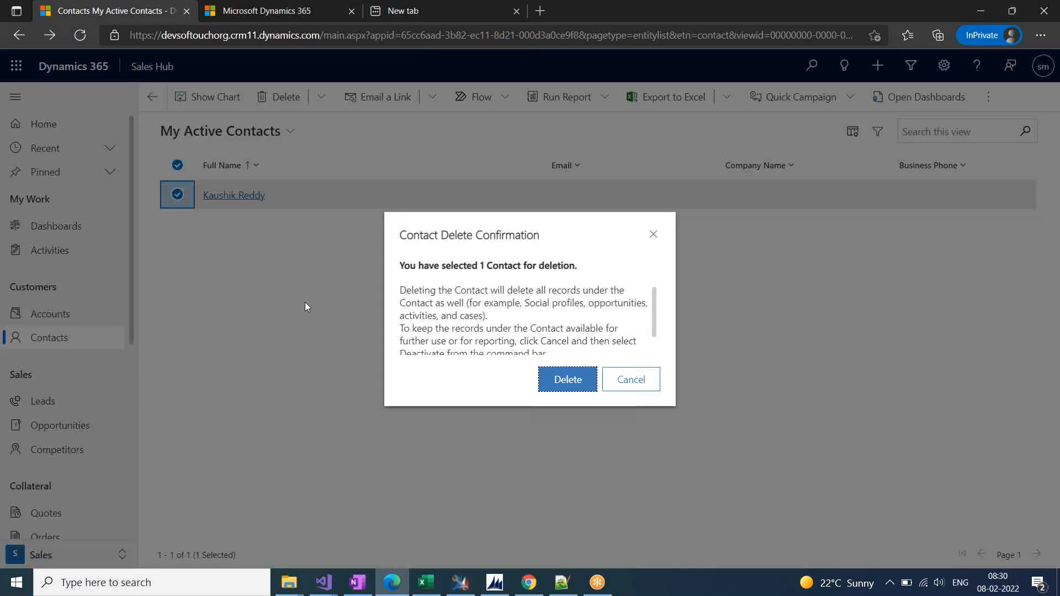
{"action": "left_click", "coordinate": [576, 387]}
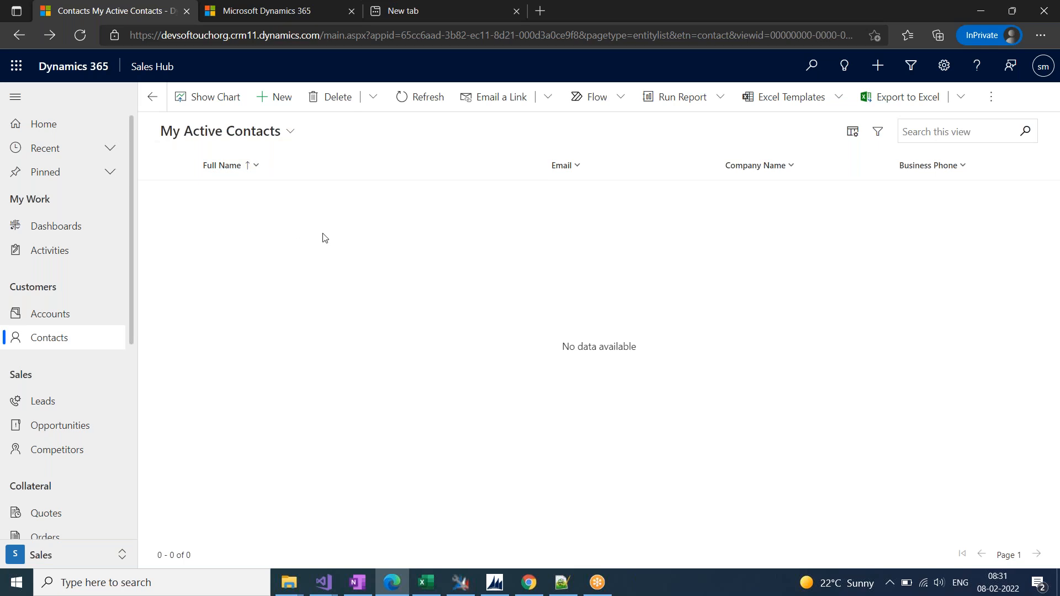
Switch to OneNote and review the Entities sub topic of Out of the box Customizations, and leave the notes.
{"action": "left_click", "coordinate": [364, 588]}
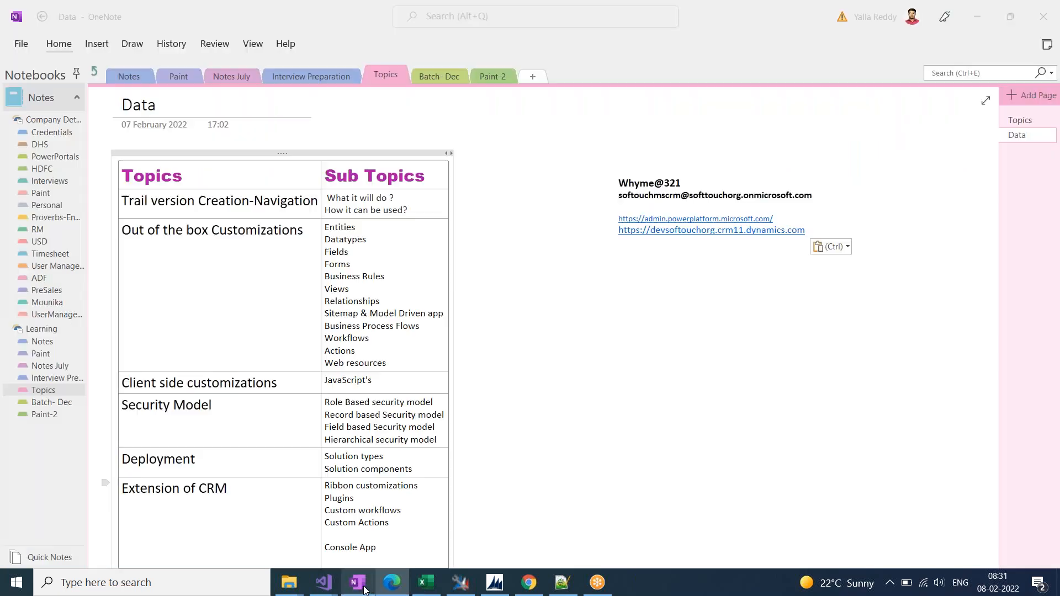
{"action": "double_click", "coordinate": [340, 229]}
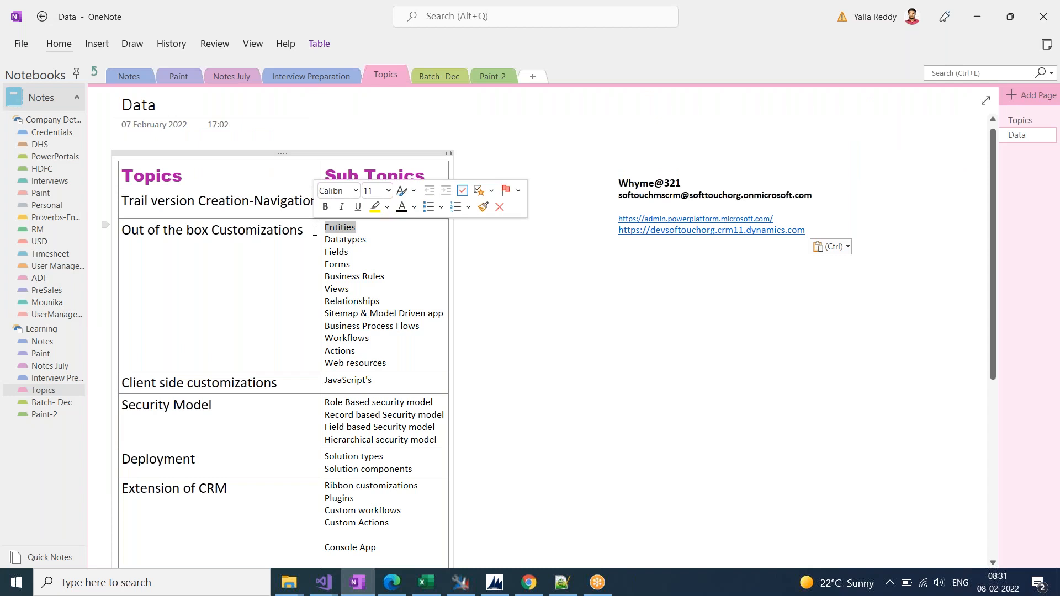
{"action": "key", "text": "alt+Tab"}
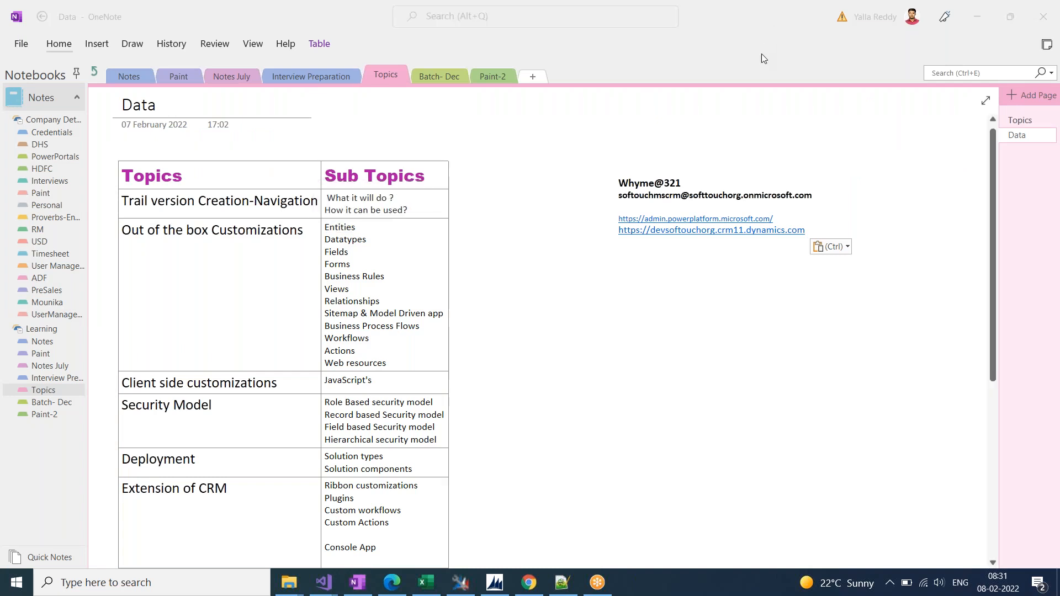